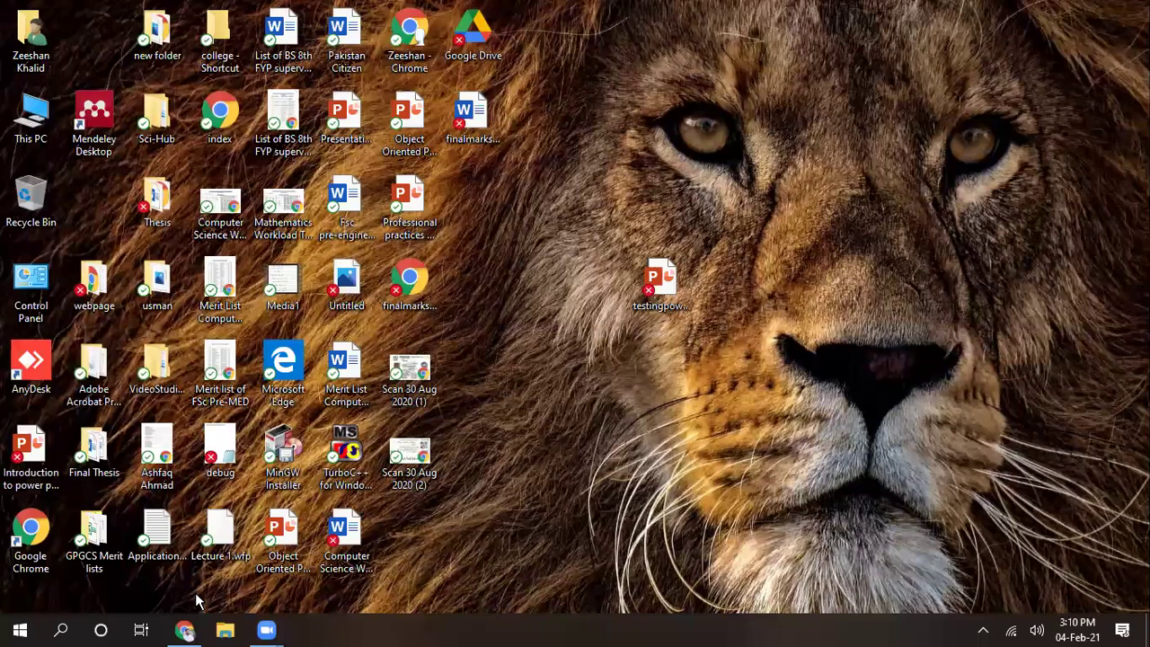
Open the Start menu and scroll the app list down to Word under W
{"action": "left_click", "coordinate": [20, 630]}
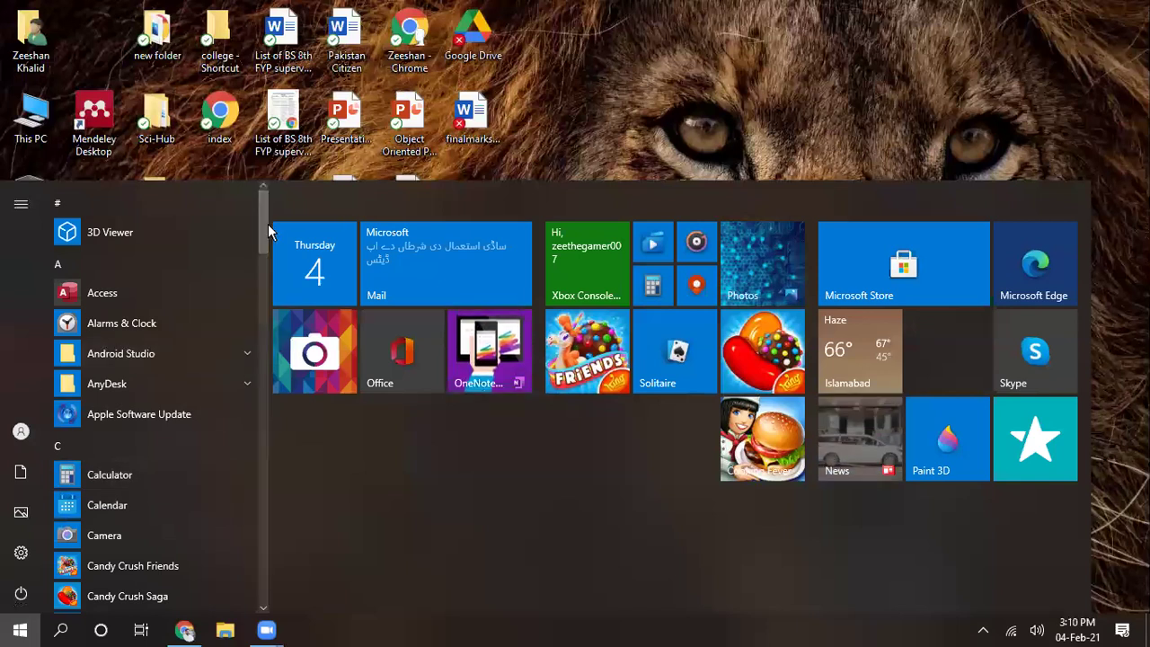
{"action": "scroll", "coordinate": [263, 334], "scroll_direction": "down", "scroll_amount": 3}
{"action": "left_click_drag", "start_coordinate": [264, 335], "coordinate": [256, 537]}
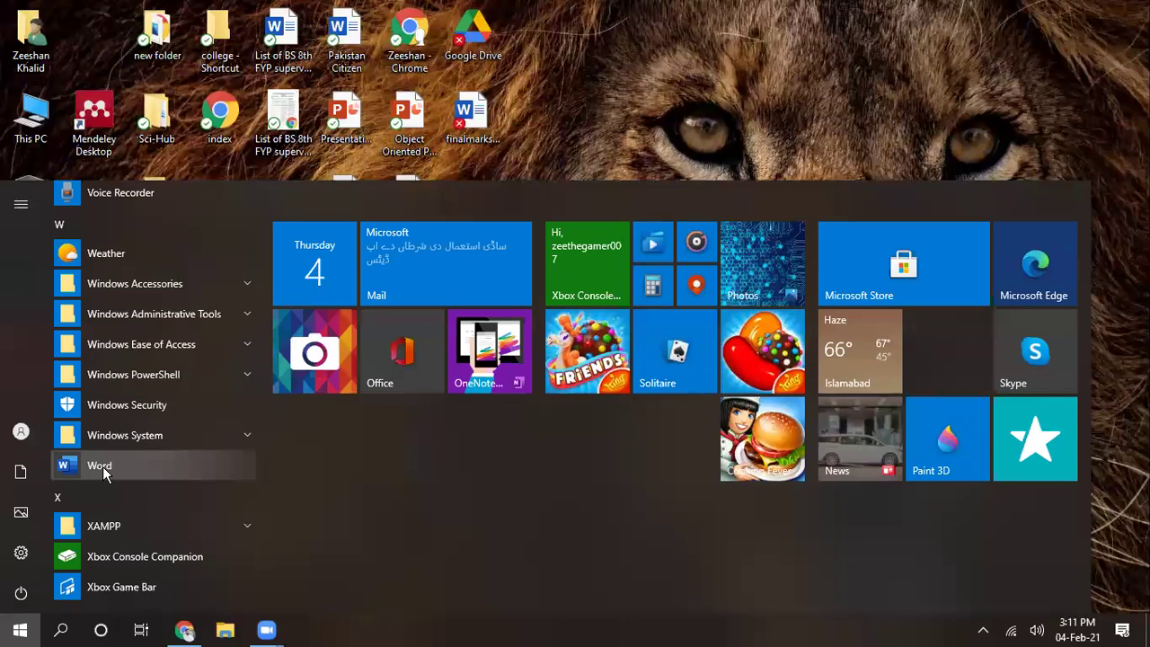
Launch Microsoft Word from the Start menu's W entries
{"action": "left_click", "coordinate": [103, 467]}
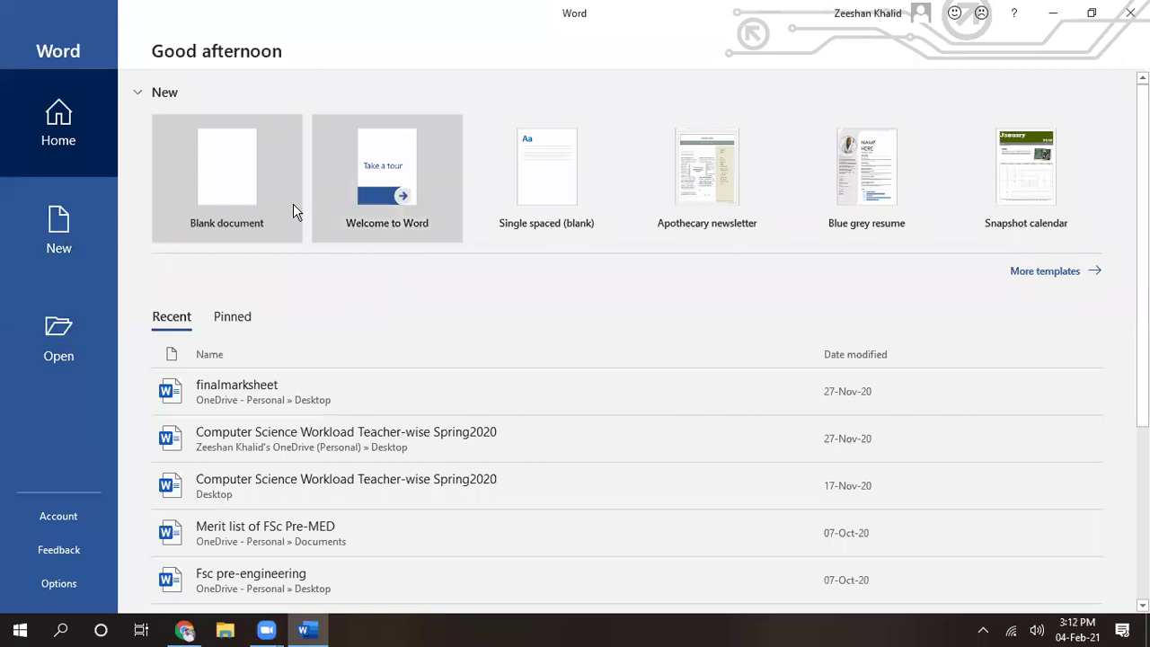
Create a new blank document and place the cursor at the top of the page
{"action": "left_click", "coordinate": [245, 183]}
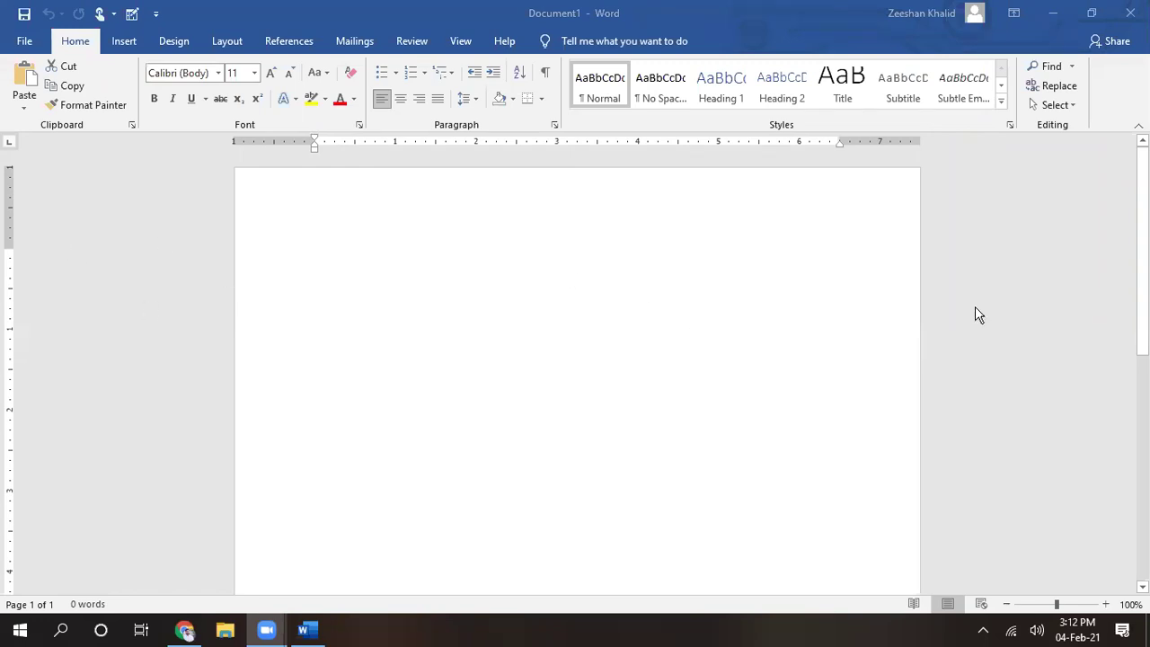
{"action": "scroll", "coordinate": [576, 368], "scroll_direction": "down", "scroll_amount": 2}
{"action": "scroll", "coordinate": [575, 368], "scroll_direction": "down", "scroll_amount": 2}
{"action": "scroll", "coordinate": [575, 369], "scroll_direction": "down", "scroll_amount": 2}
{"action": "scroll", "coordinate": [575, 369], "scroll_direction": "down", "scroll_amount": 2}
{"action": "scroll", "coordinate": [581, 296], "scroll_direction": "up", "scroll_amount": 3}
{"action": "scroll", "coordinate": [581, 296], "scroll_direction": "up", "scroll_amount": 2}
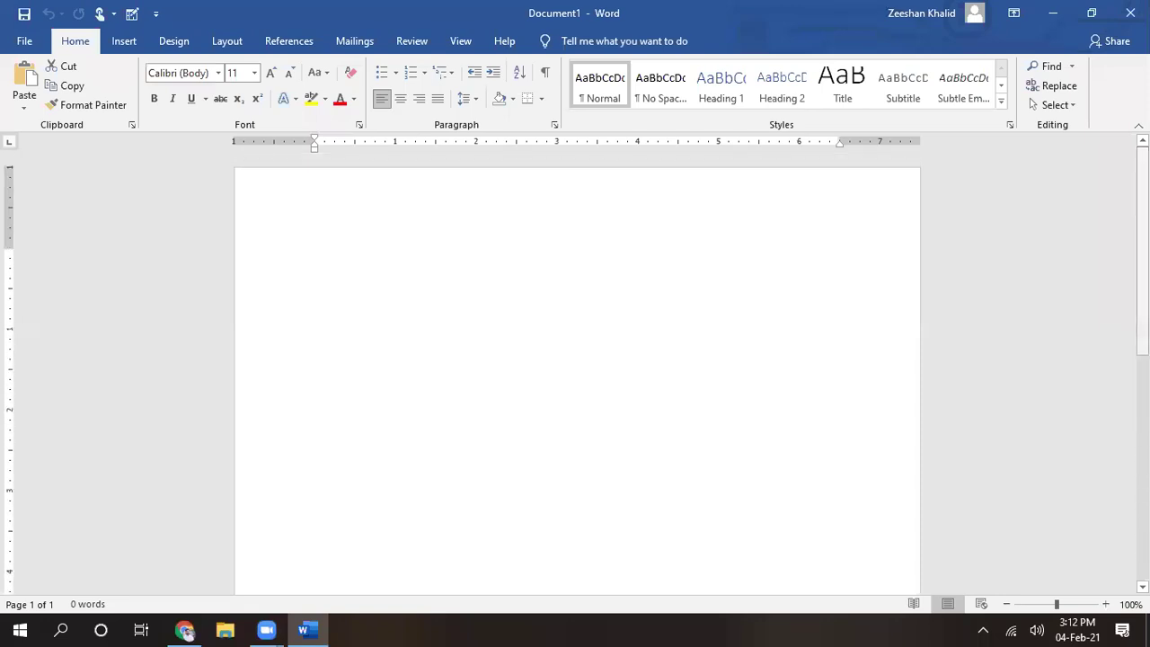
{"action": "left_click", "coordinate": [345, 261]}
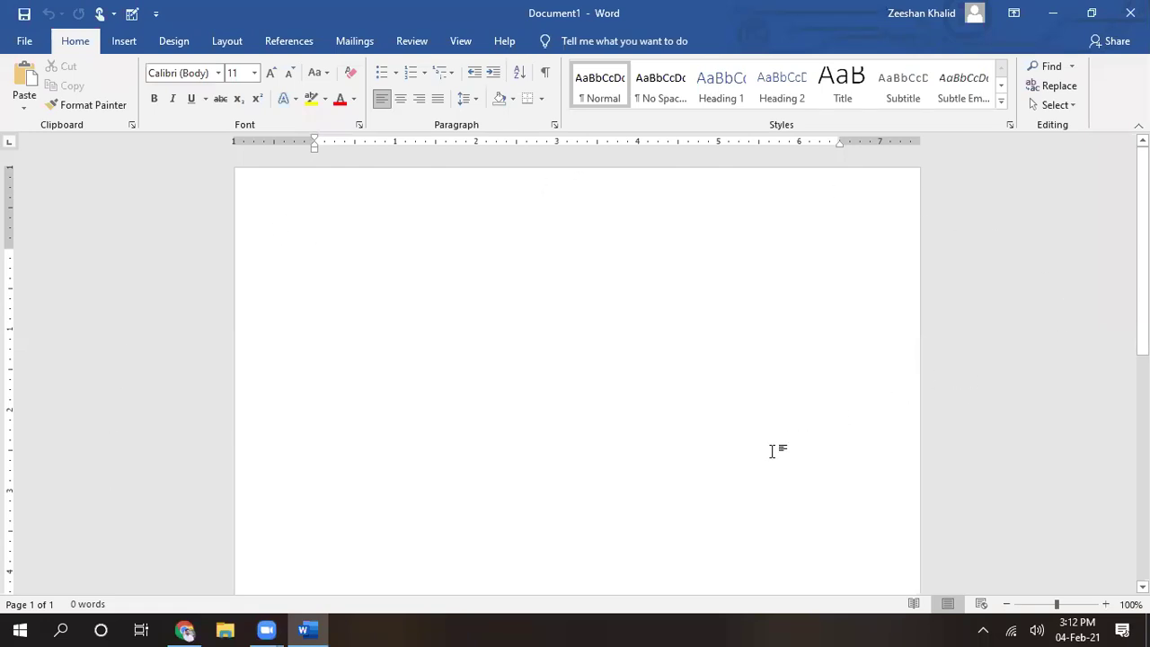
Zoom the page view in three steps, then back out three steps
{"action": "left_click", "coordinate": [1106, 604]}
{"action": "left_click", "coordinate": [1106, 603]}
{"action": "left_click", "coordinate": [1106, 604]}
{"action": "left_click", "coordinate": [1106, 604]}
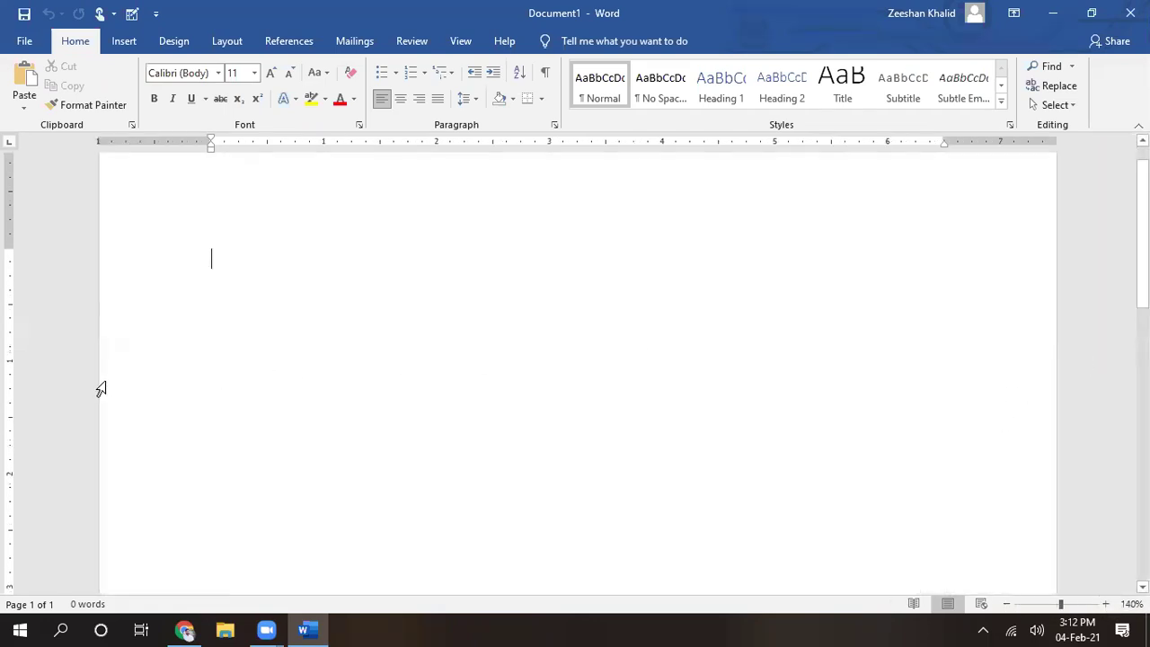
{"action": "left_click", "coordinate": [1007, 604]}
{"action": "left_click", "coordinate": [1007, 604]}
{"action": "left_click", "coordinate": [1007, 604]}
{"action": "left_click", "coordinate": [1008, 603]}
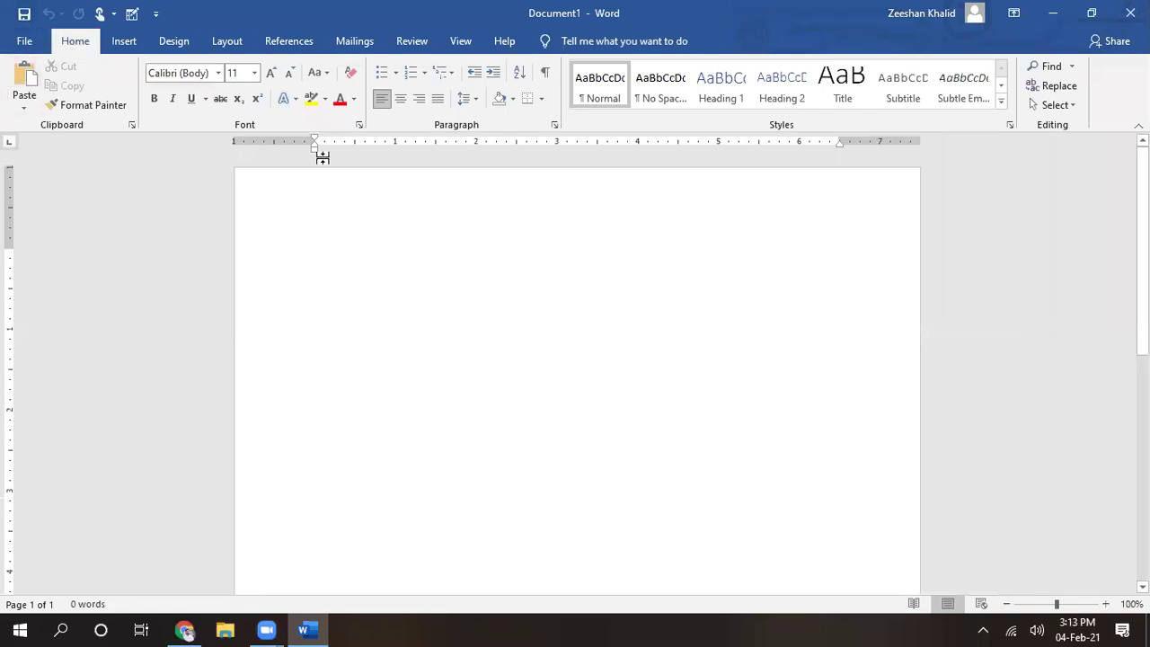
{"action": "left_click", "coordinate": [31, 43]}
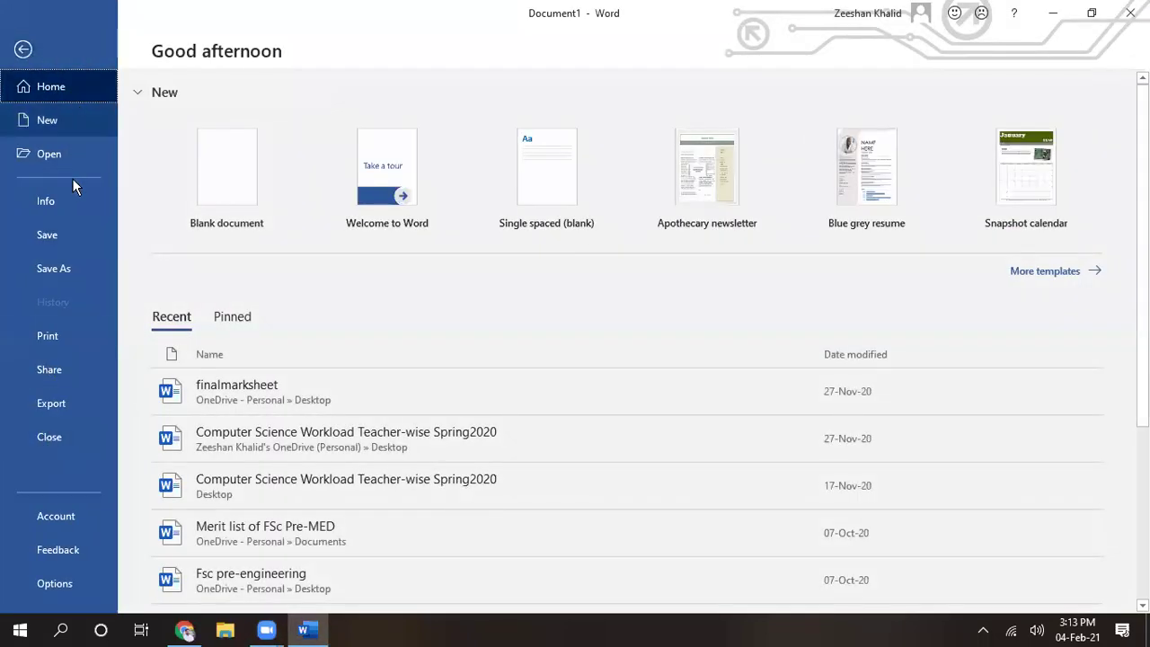
{"action": "left_click", "coordinate": [23, 52]}
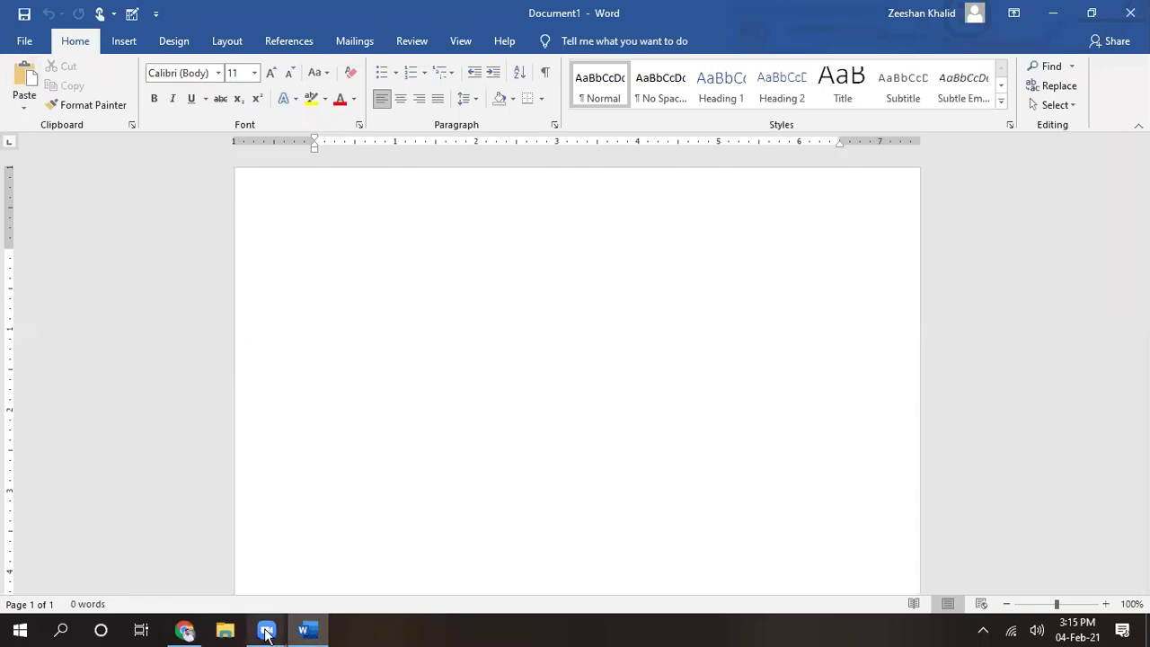
Copy the OnZoom heading and description from the Zoom page in Chrome, then return to Word
{"action": "mouse_move", "coordinate": [267, 632]}
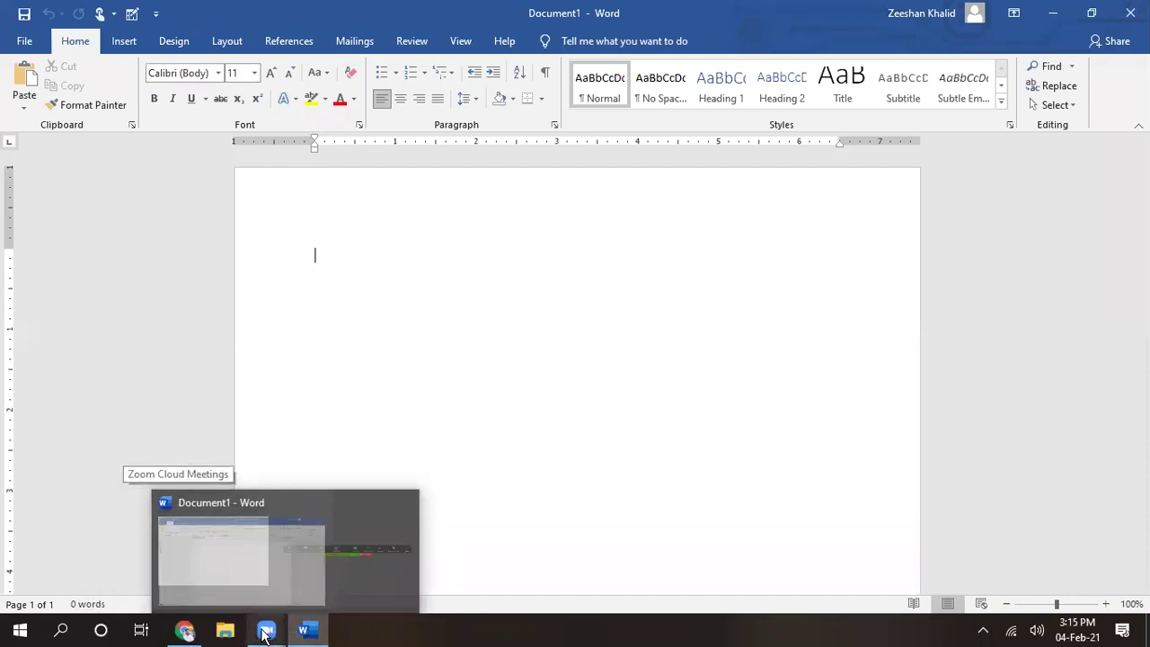
{"action": "mouse_move", "coordinate": [186, 629]}
{"action": "left_click", "coordinate": [188, 577]}
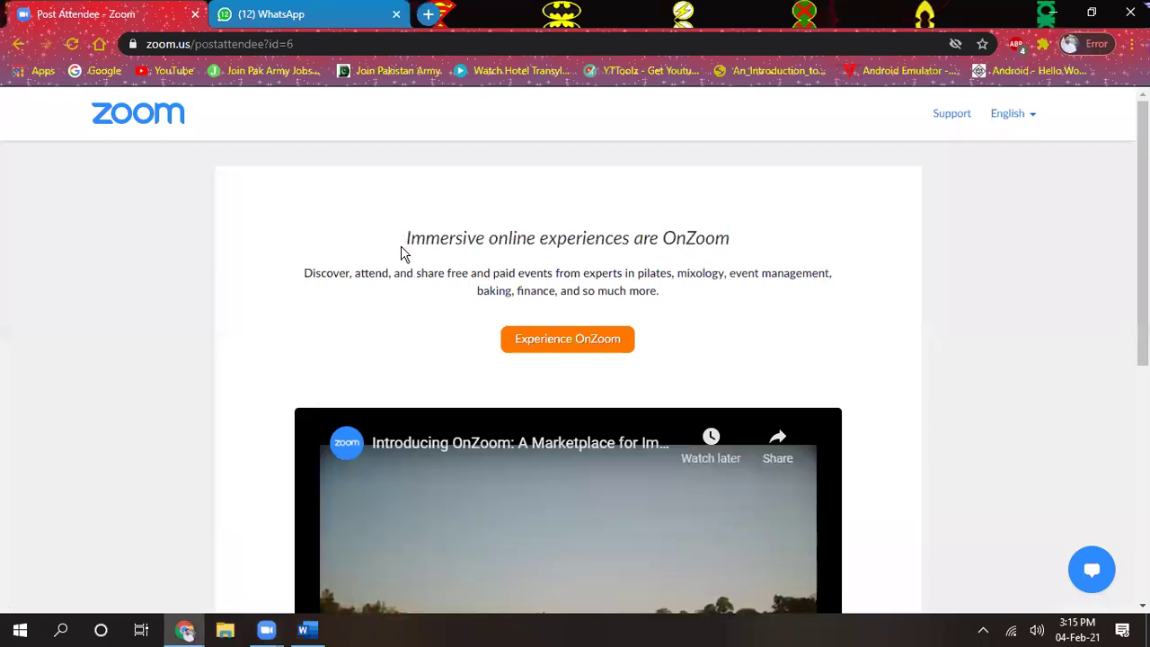
{"action": "left_click_drag", "start_coordinate": [401, 238], "coordinate": [678, 302]}
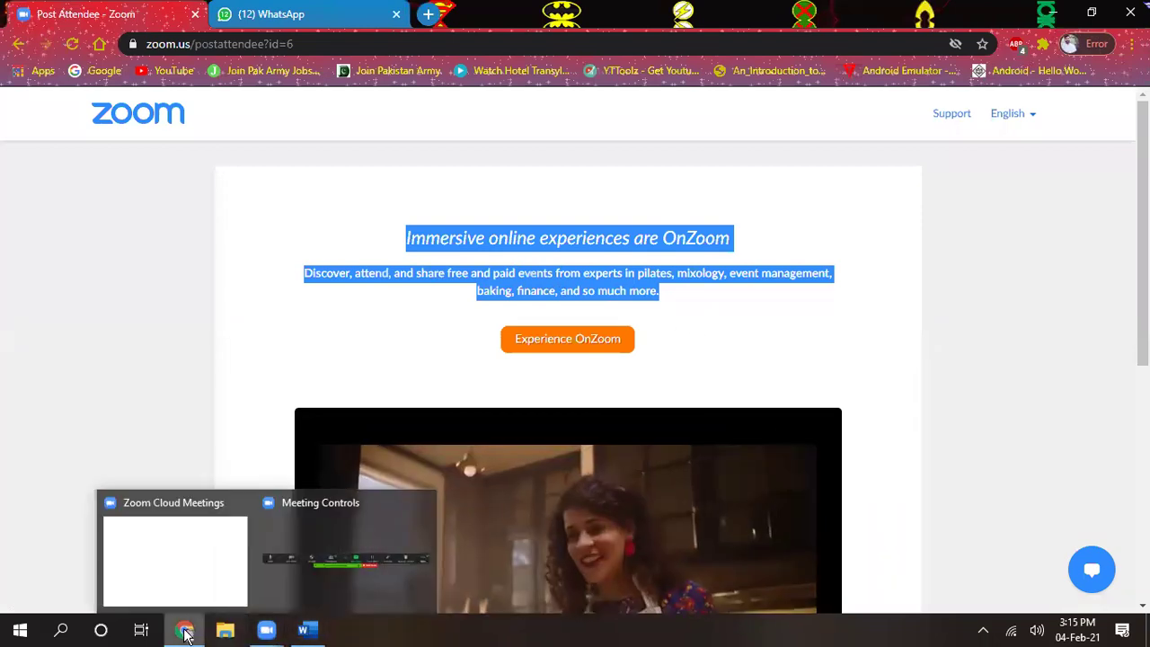
{"action": "left_click", "coordinate": [310, 632]}
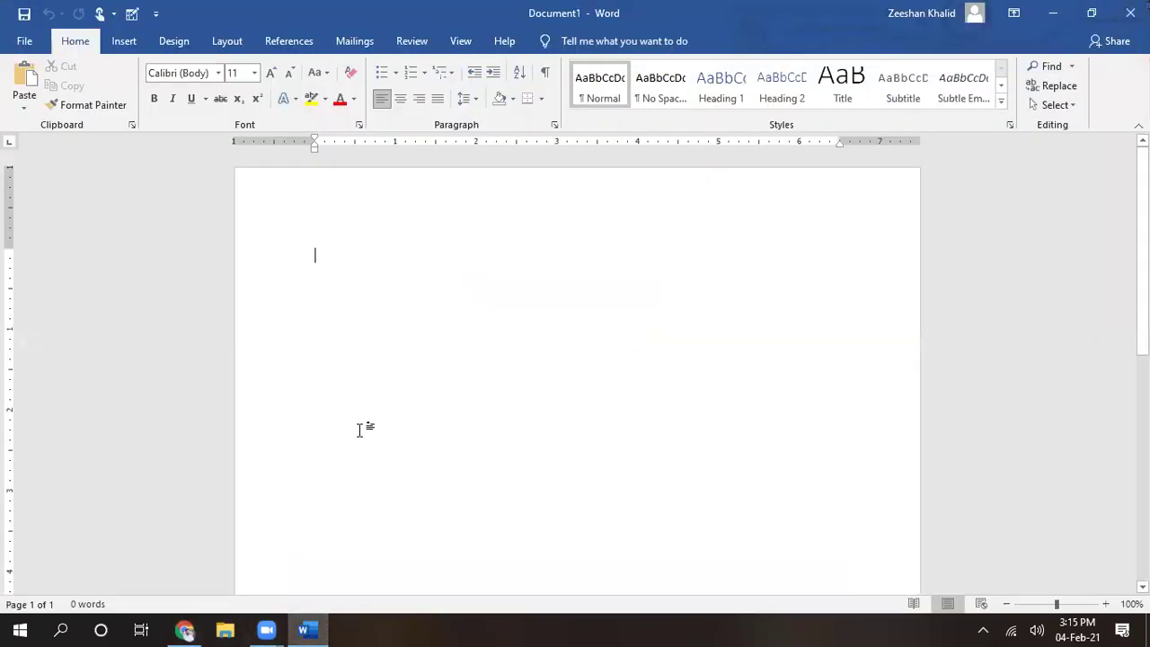
Paste the copied Zoom text with its formatting, then select and delete it
{"action": "type", "text": "Immersive online experiences are OnZoom Discover, attend, and share free and paid events from experts in pilates, mixology, event management, baking, finance, and so much more."}
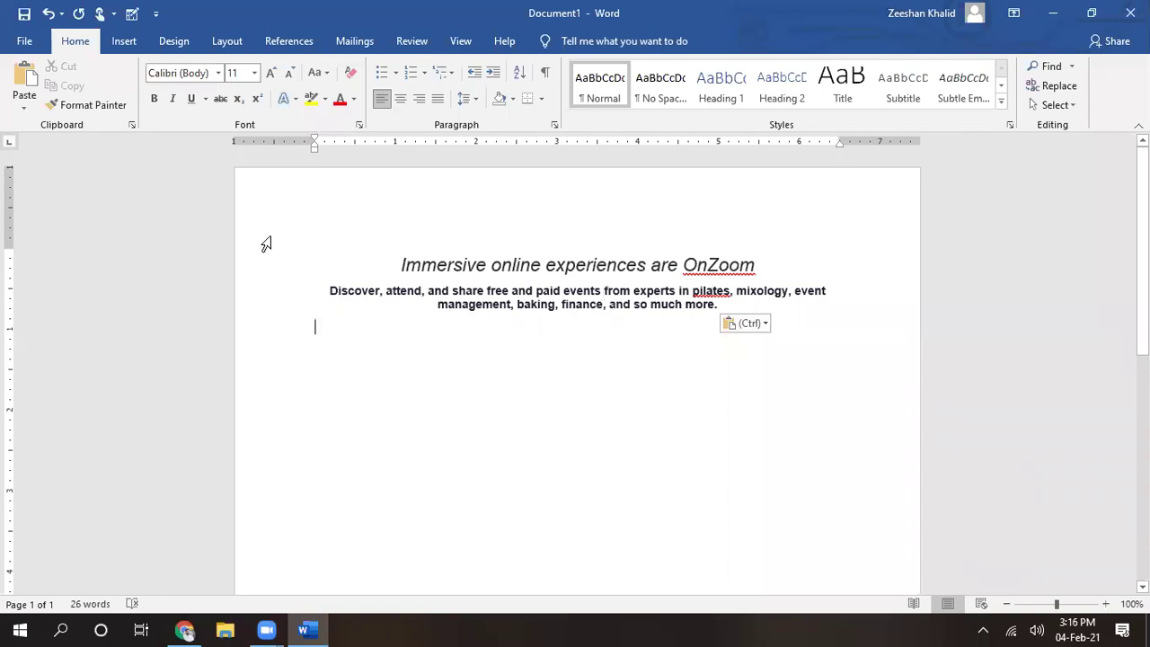
{"action": "left_click", "coordinate": [27, 104]}
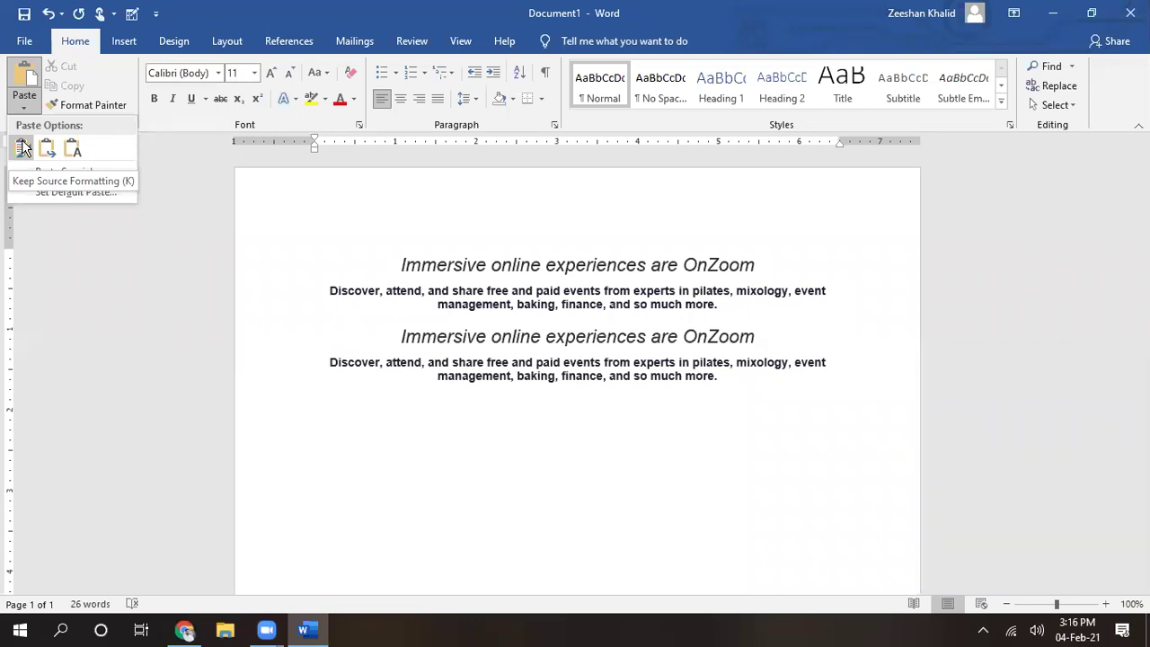
{"action": "left_click", "coordinate": [680, 130]}
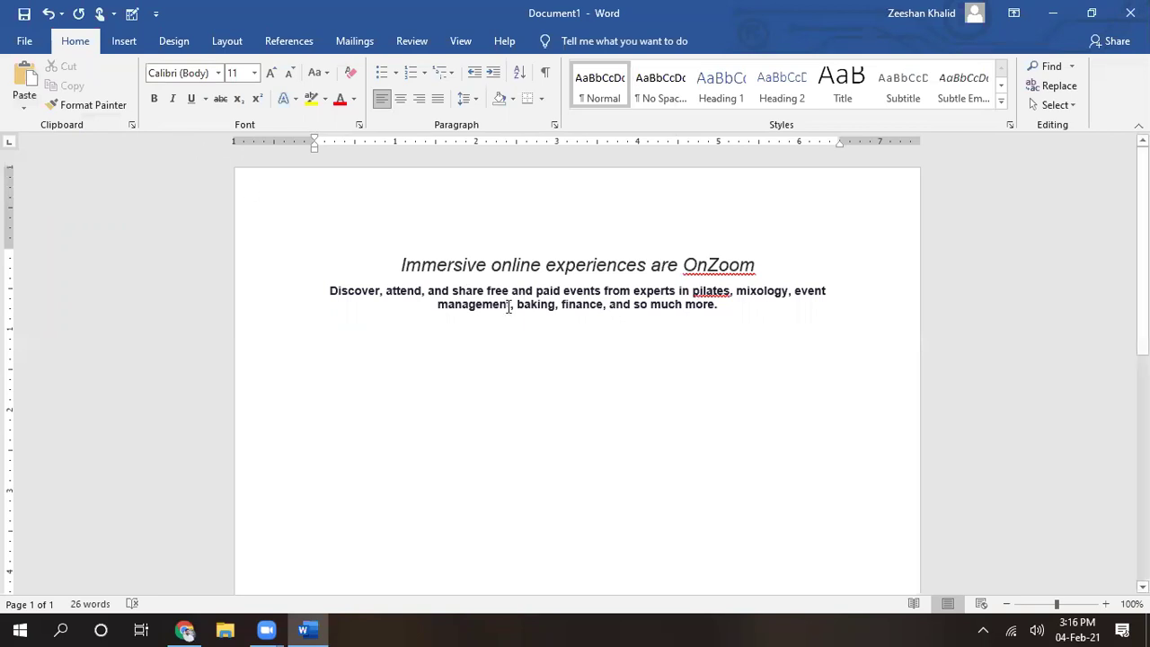
{"action": "left_click_drag", "start_coordinate": [782, 314], "coordinate": [426, 259]}
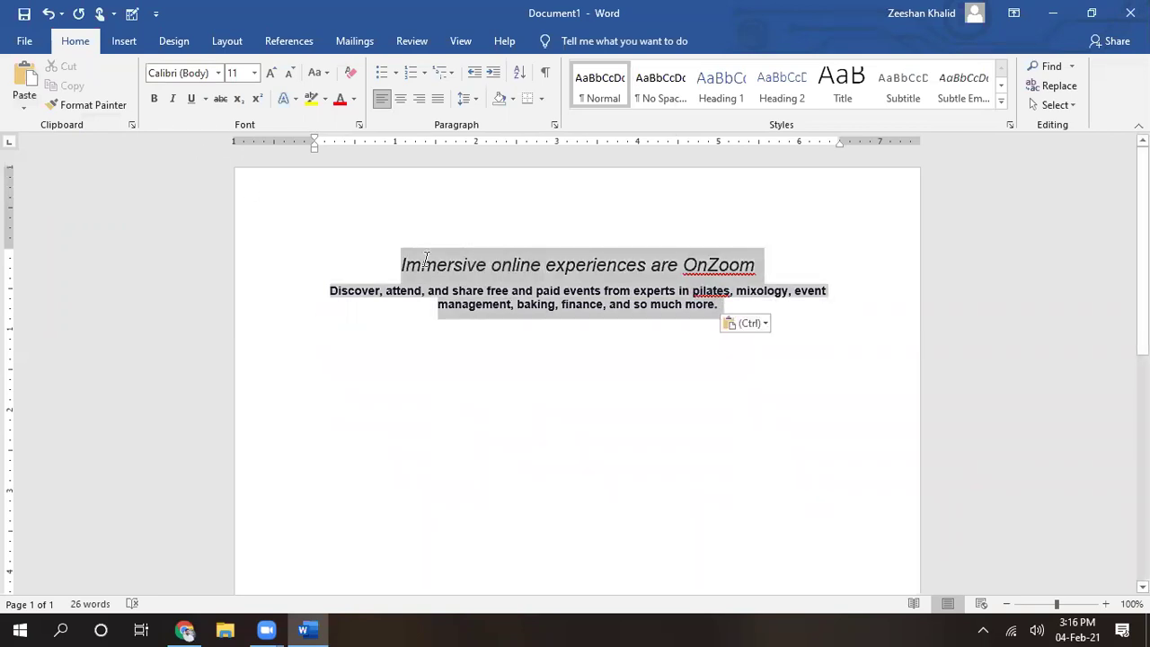
{"action": "key", "text": "Delete"}
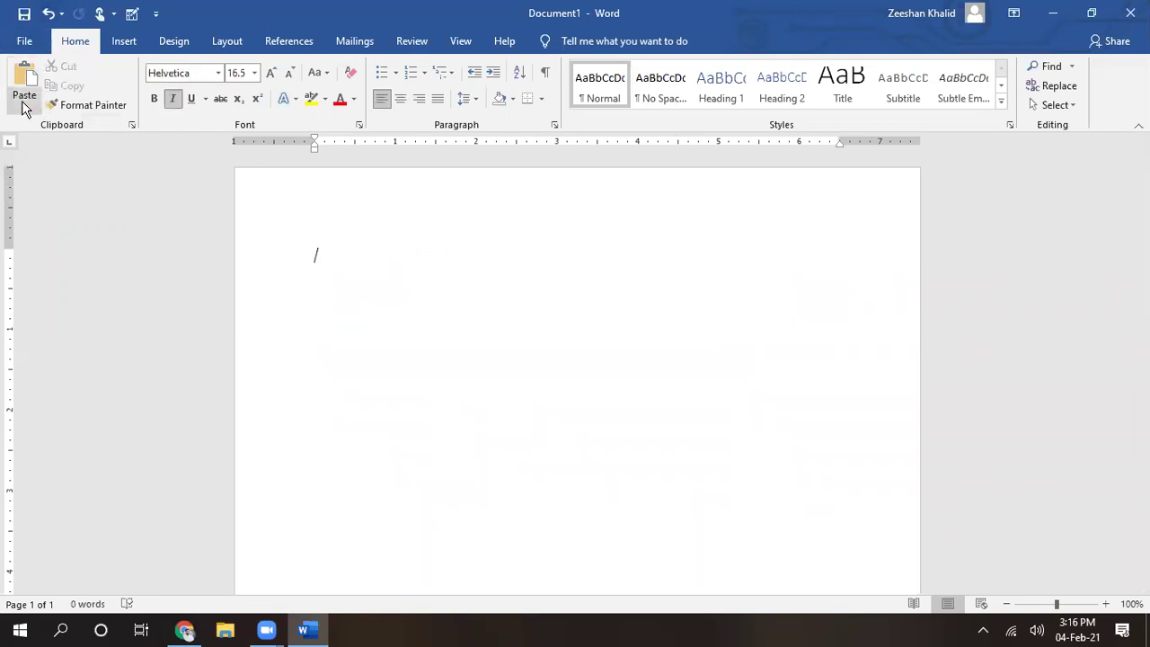
Paste the OnZoom text as Keep Text Only and select the heading line
{"action": "left_click", "coordinate": [25, 106]}
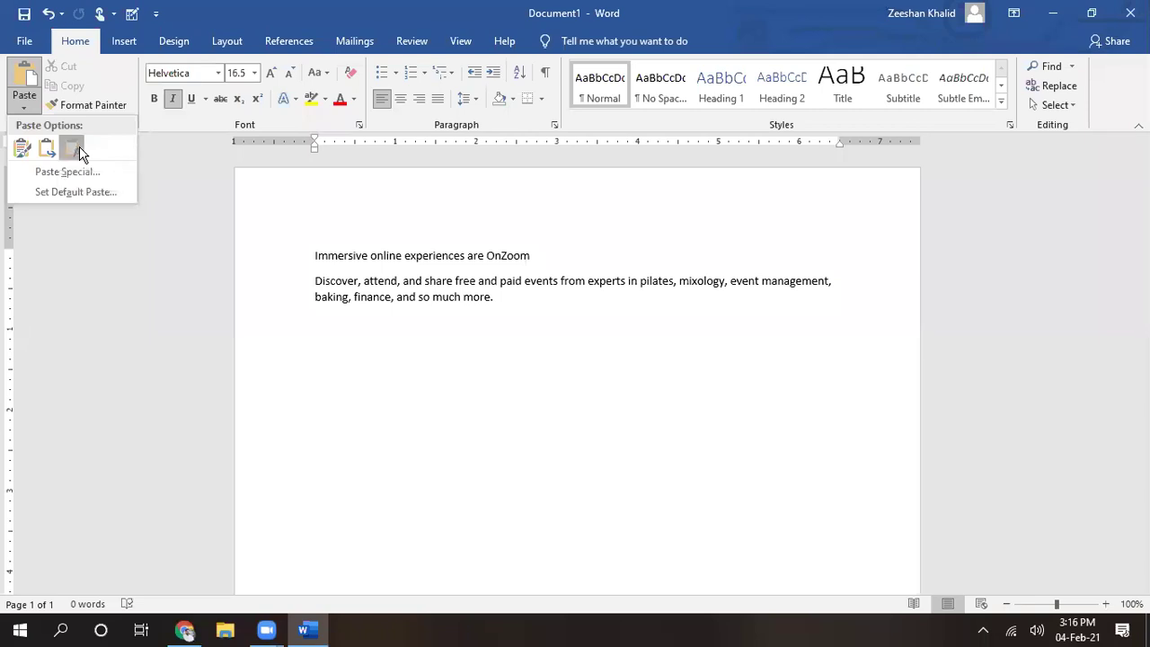
{"action": "left_click", "coordinate": [74, 149]}
{"action": "left_click_drag", "start_coordinate": [542, 257], "coordinate": [314, 256]}
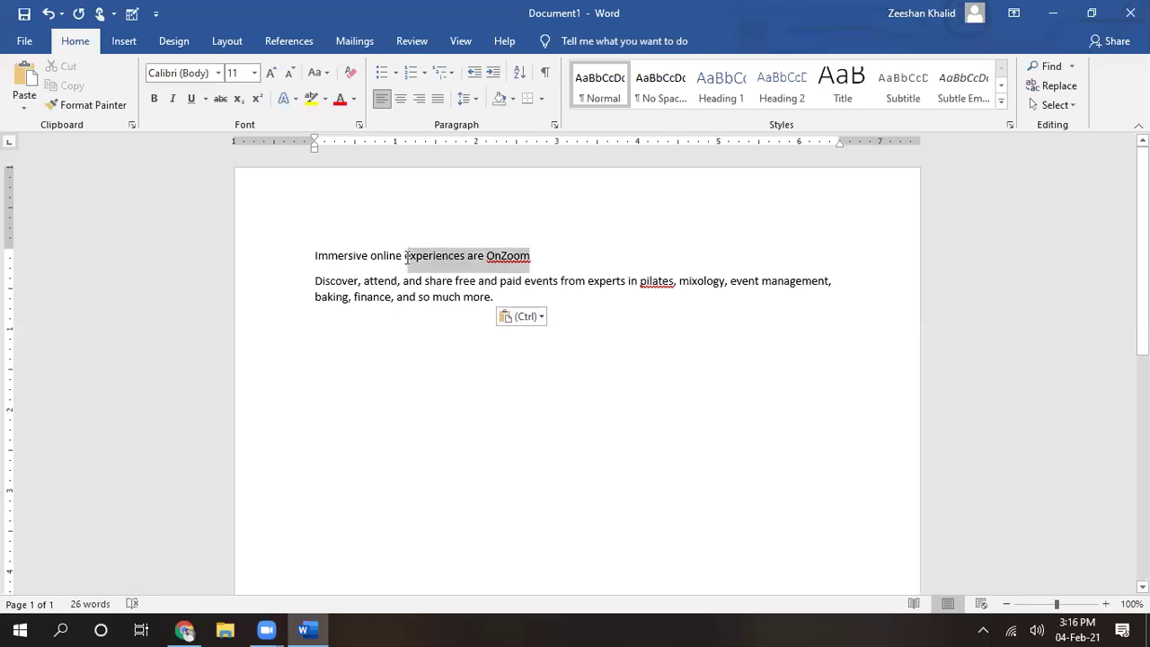
Enlarge the heading 'Immersive online experiences are OnZoom' to 20 pt and set it in Algerian
{"action": "left_click", "coordinate": [273, 79]}
{"action": "left_click", "coordinate": [273, 79]}
{"action": "left_click", "coordinate": [274, 79]}
{"action": "left_click", "coordinate": [273, 79]}
{"action": "left_click", "coordinate": [273, 79]}
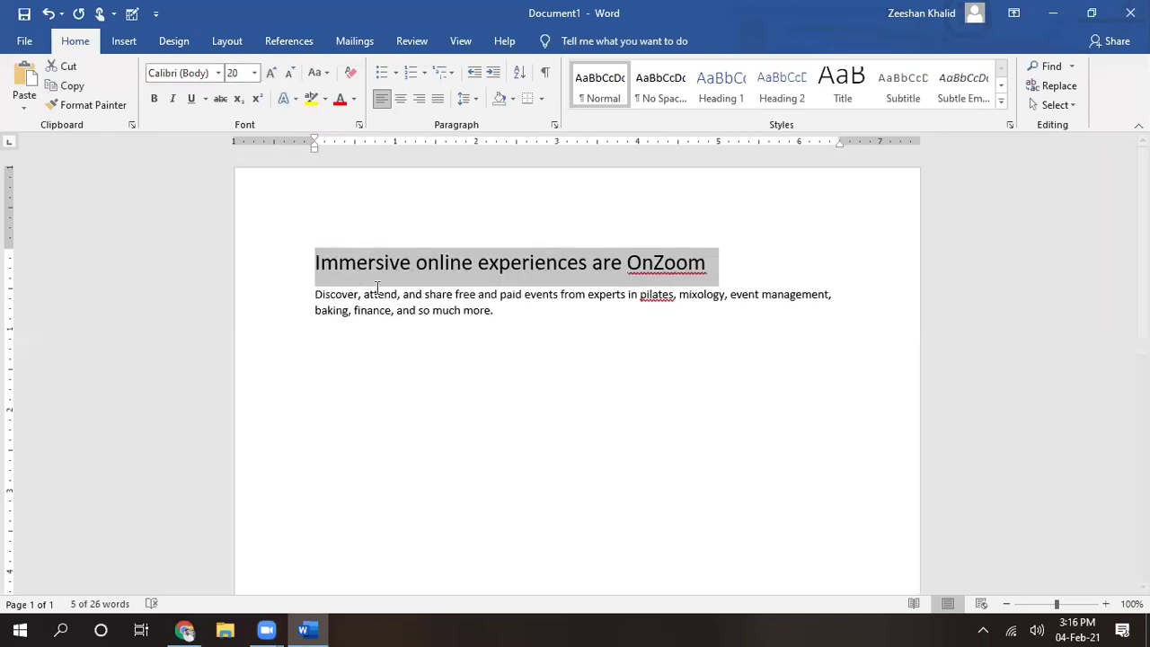
{"action": "left_click", "coordinate": [218, 72]}
{"action": "left_click", "coordinate": [218, 73]}
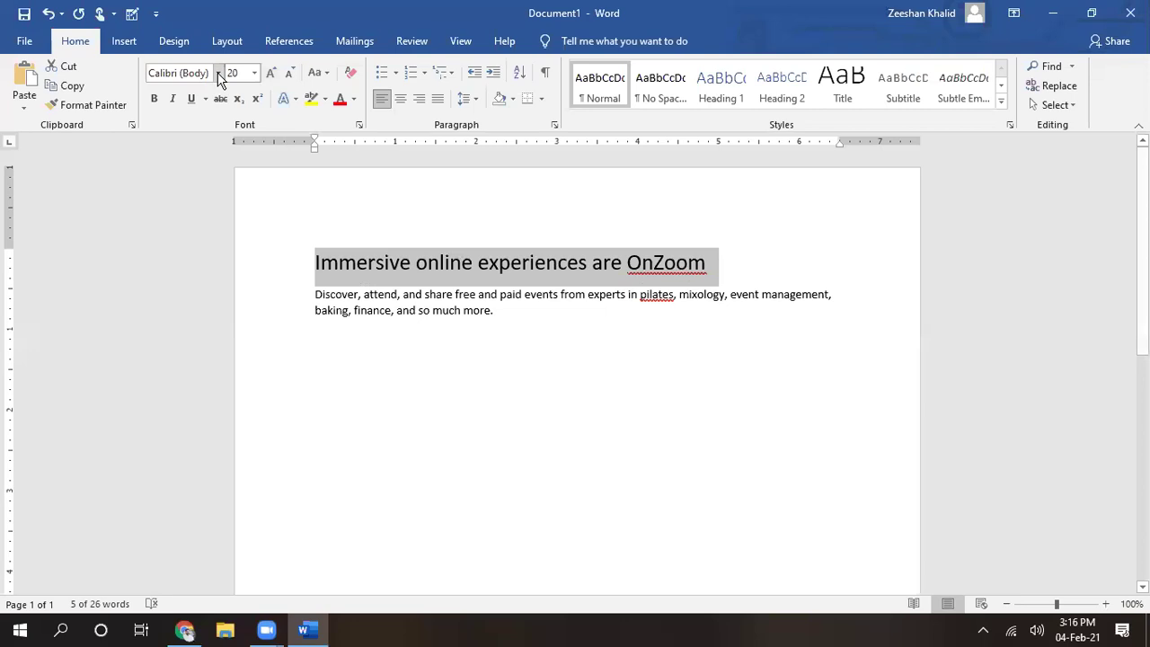
{"action": "left_click", "coordinate": [218, 73]}
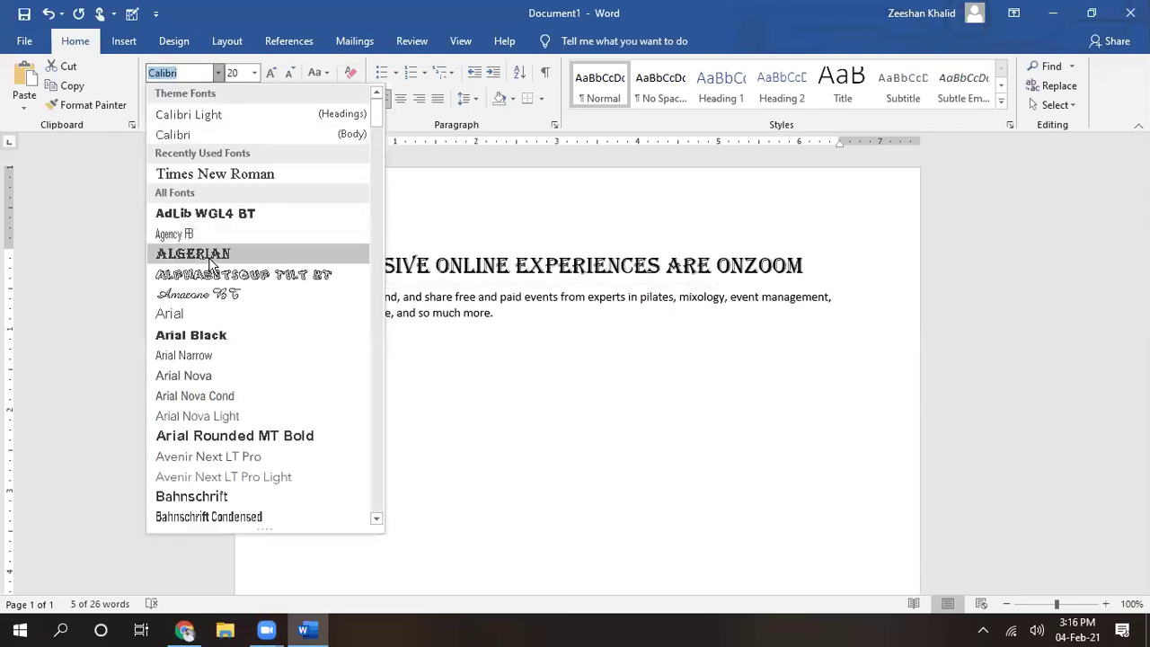
{"action": "key", "text": "Escape"}
{"action": "left_click", "coordinate": [518, 365]}
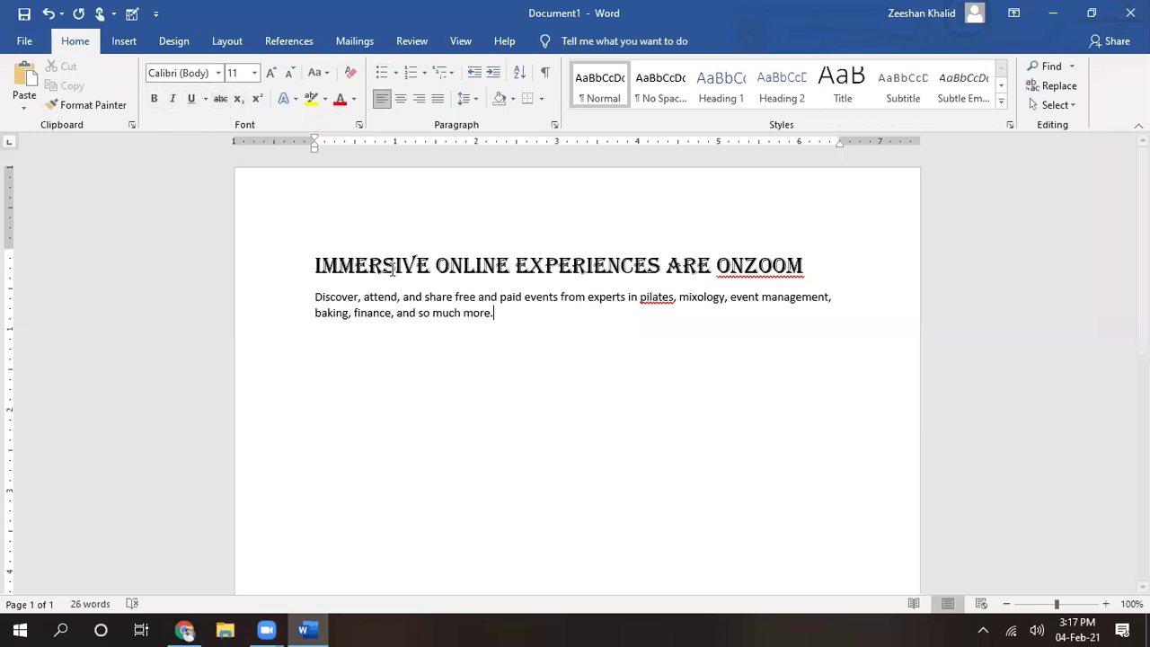
Add a new line reading 'WAS 500' below the OnZoom description
{"action": "key", "text": "Return"}
{"action": "type", "text": "500"}
{"action": "key", "text": "Home"}
{"action": "type", "text": "WAS"}
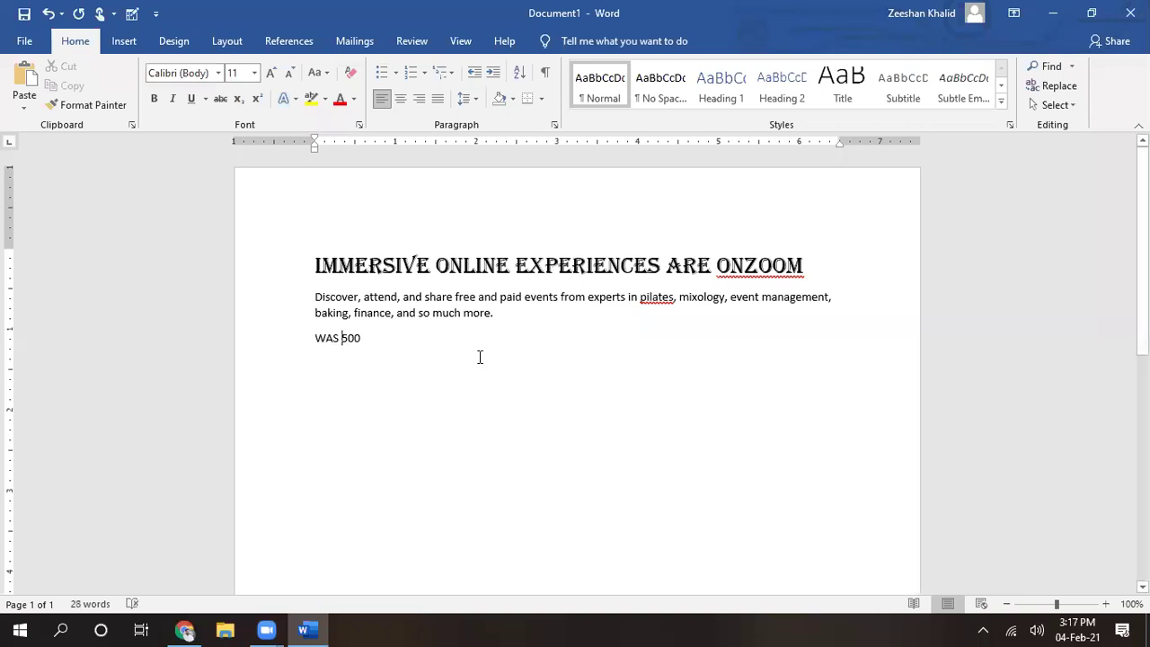
Strike through 'WAS 500' and apply a text effect from the gallery
{"action": "left_click_drag", "start_coordinate": [368, 339], "coordinate": [315, 338]}
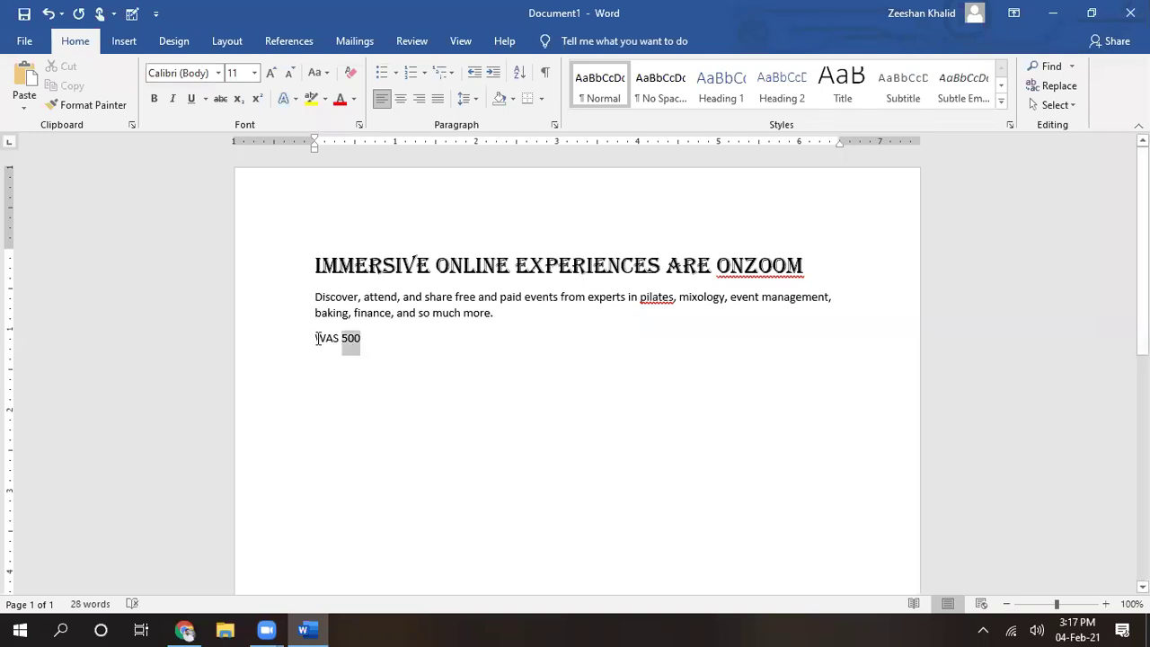
{"action": "left_click", "coordinate": [220, 99]}
{"action": "left_click", "coordinate": [402, 374]}
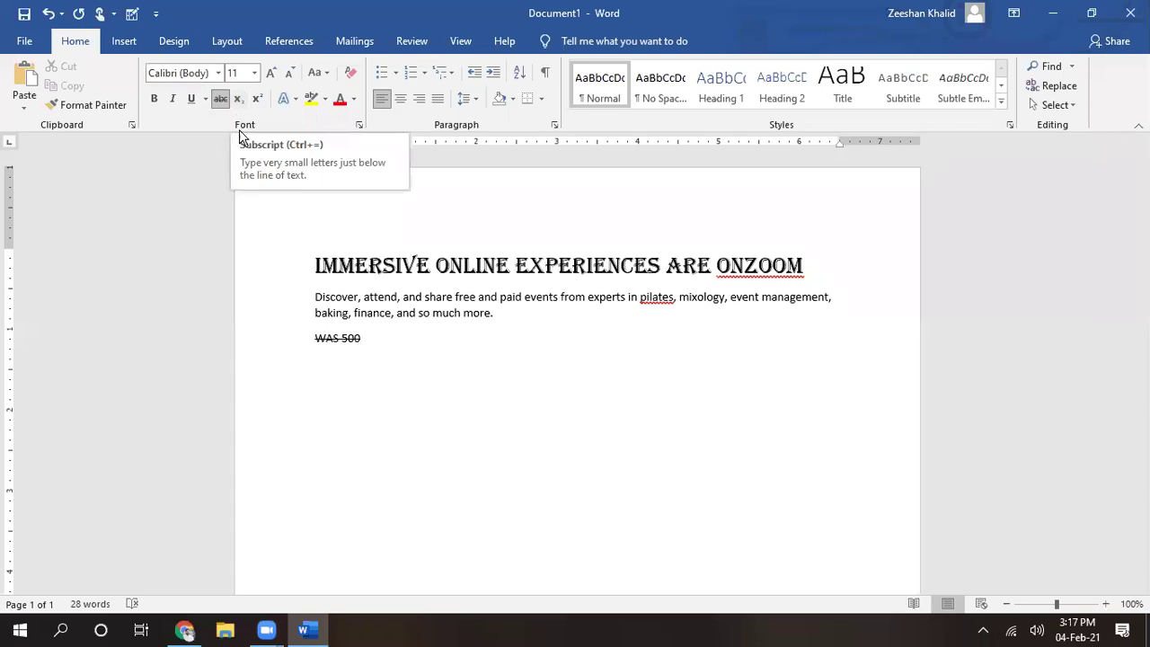
{"action": "left_click", "coordinate": [292, 106]}
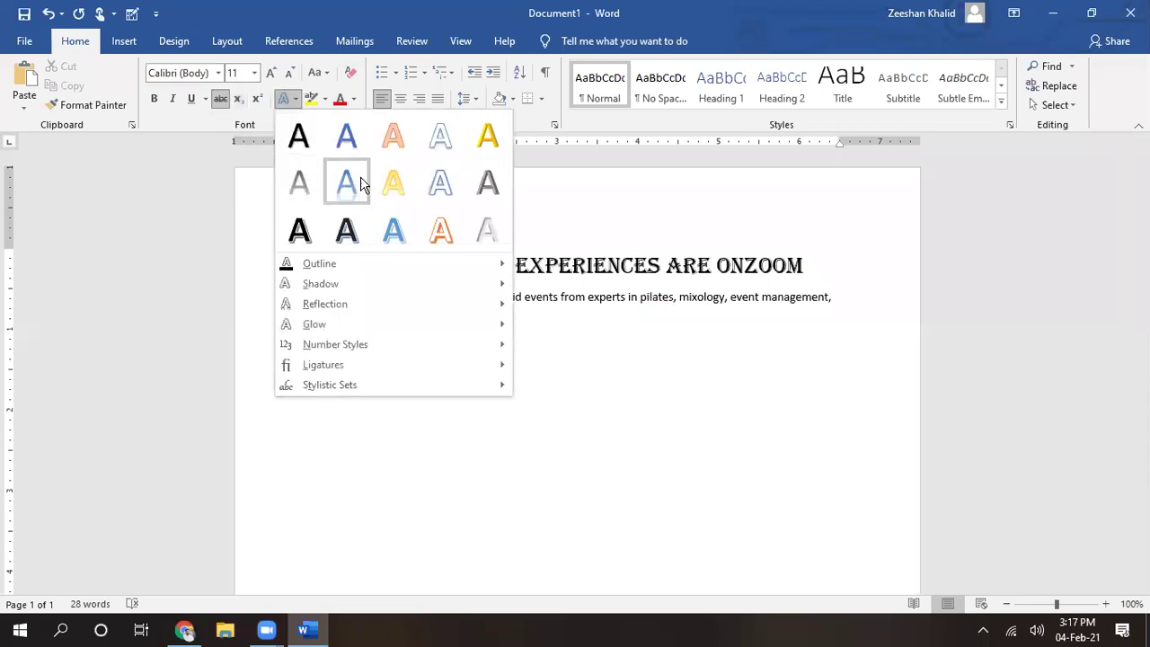
{"action": "left_click", "coordinate": [347, 234]}
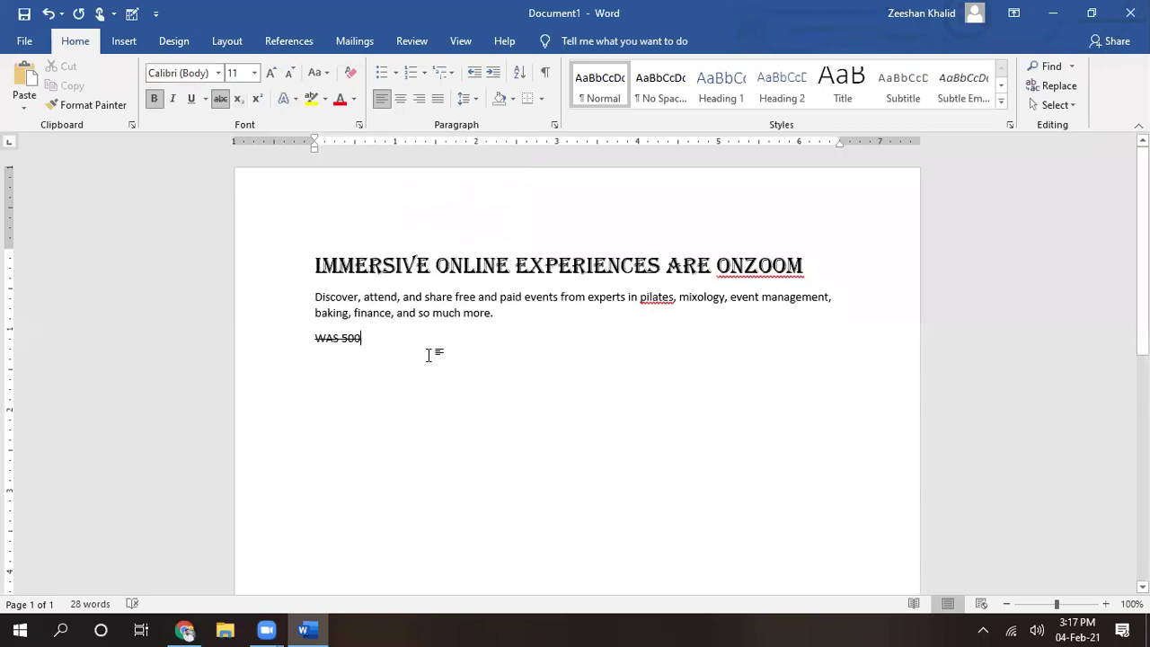
Delete all the text, type 'THIS IS MY STYLE TEXT', then delete that line too
{"action": "left_click_drag", "start_coordinate": [503, 339], "coordinate": [317, 279]}
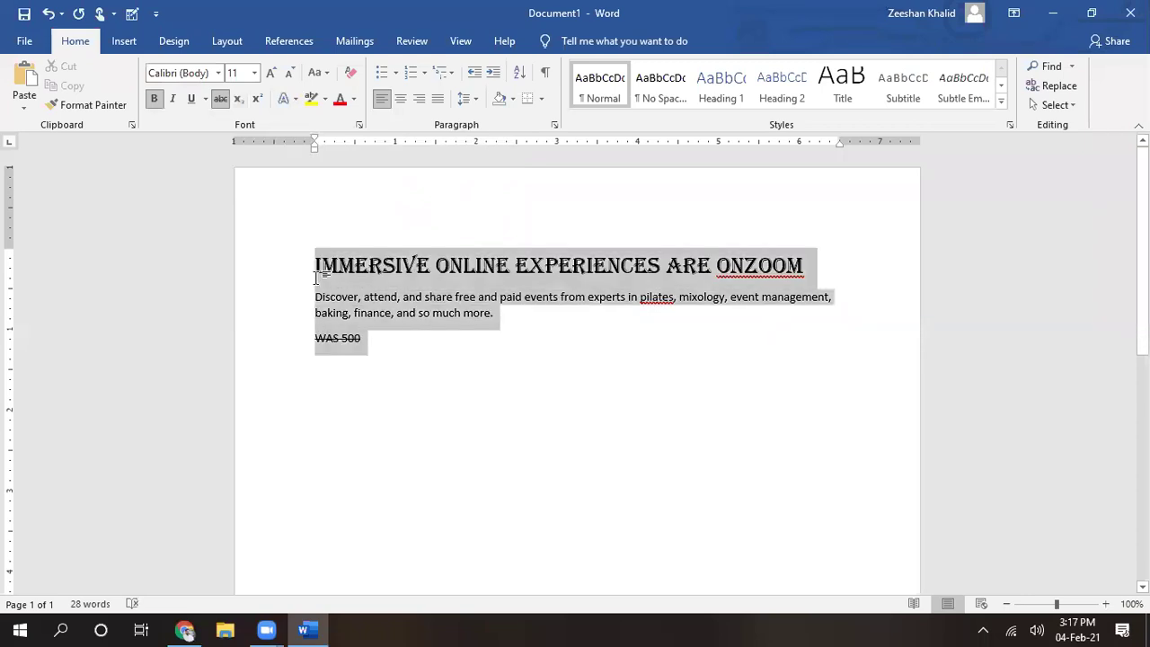
{"action": "key", "text": "Delete"}
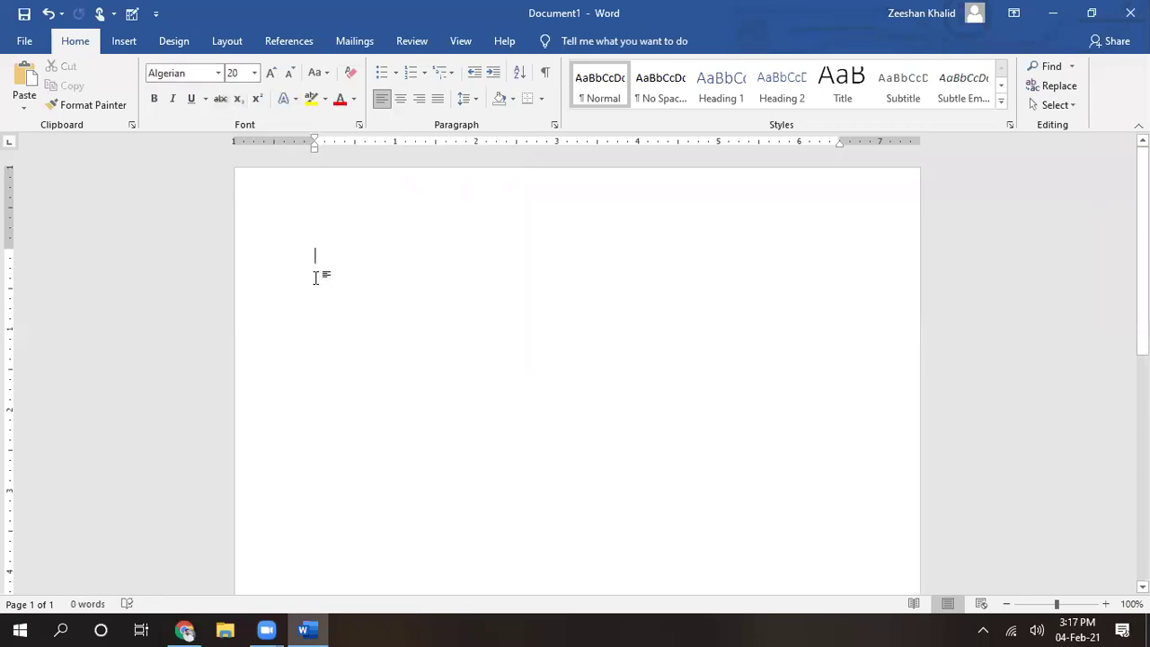
{"action": "type", "text": "THIS "}
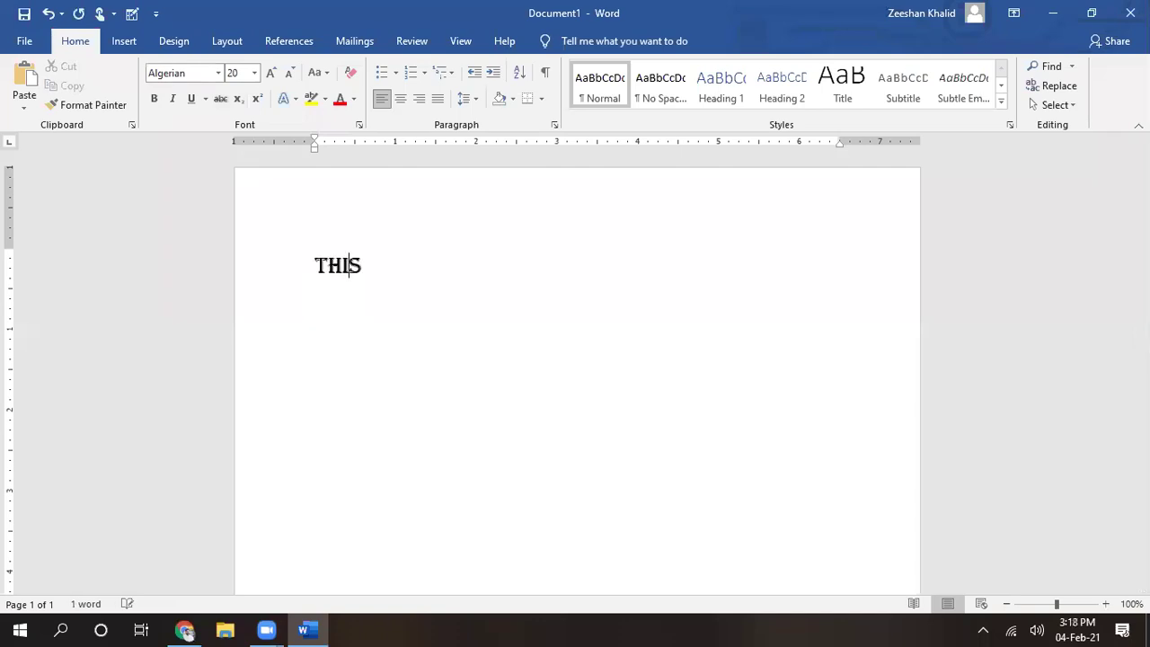
{"action": "type", "text": "IS "}
{"action": "type", "text": "MY "}
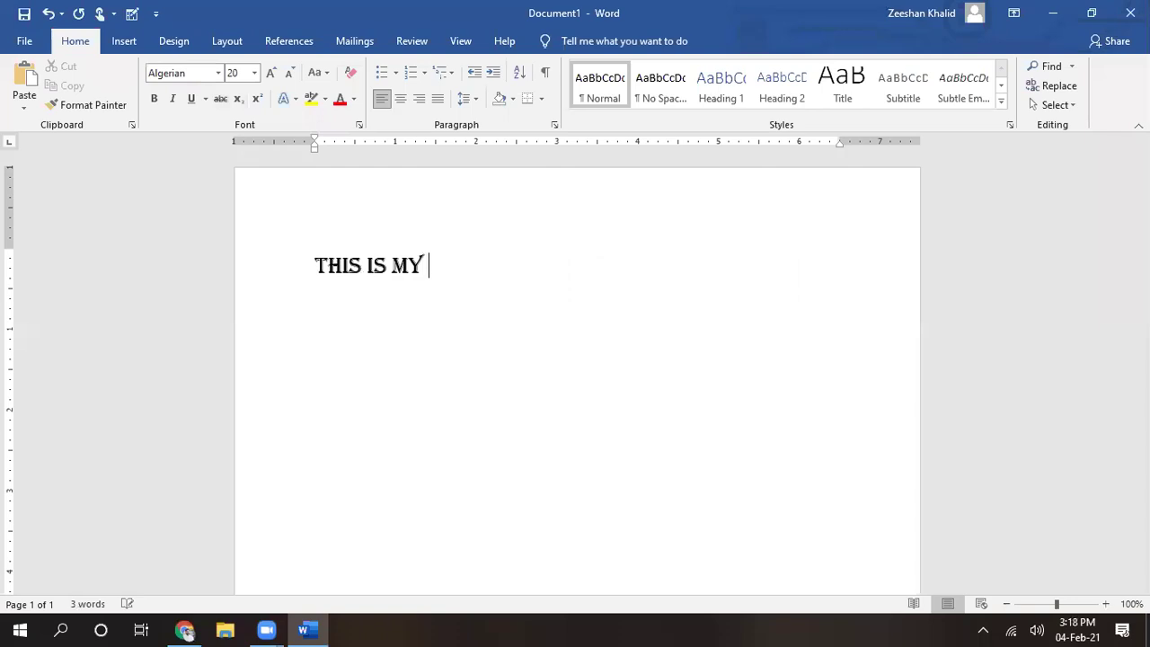
{"action": "type", "text": "ST"}
{"action": "type", "text": "YLE TEXT"}
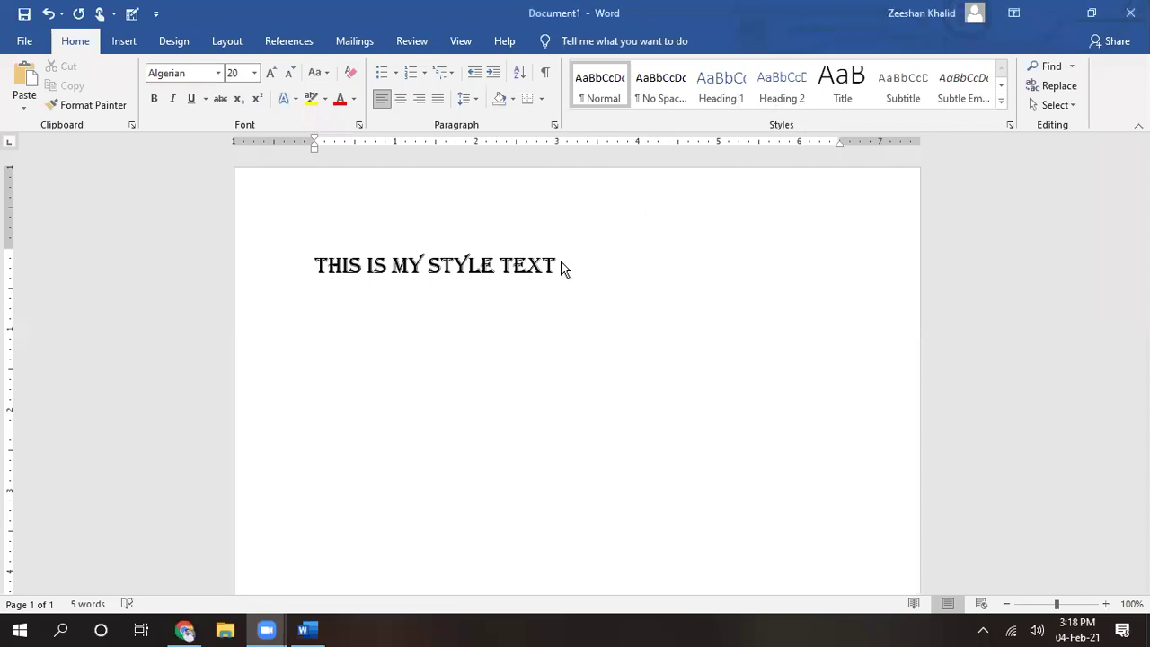
{"action": "left_click_drag", "start_coordinate": [559, 265], "coordinate": [300, 259]}
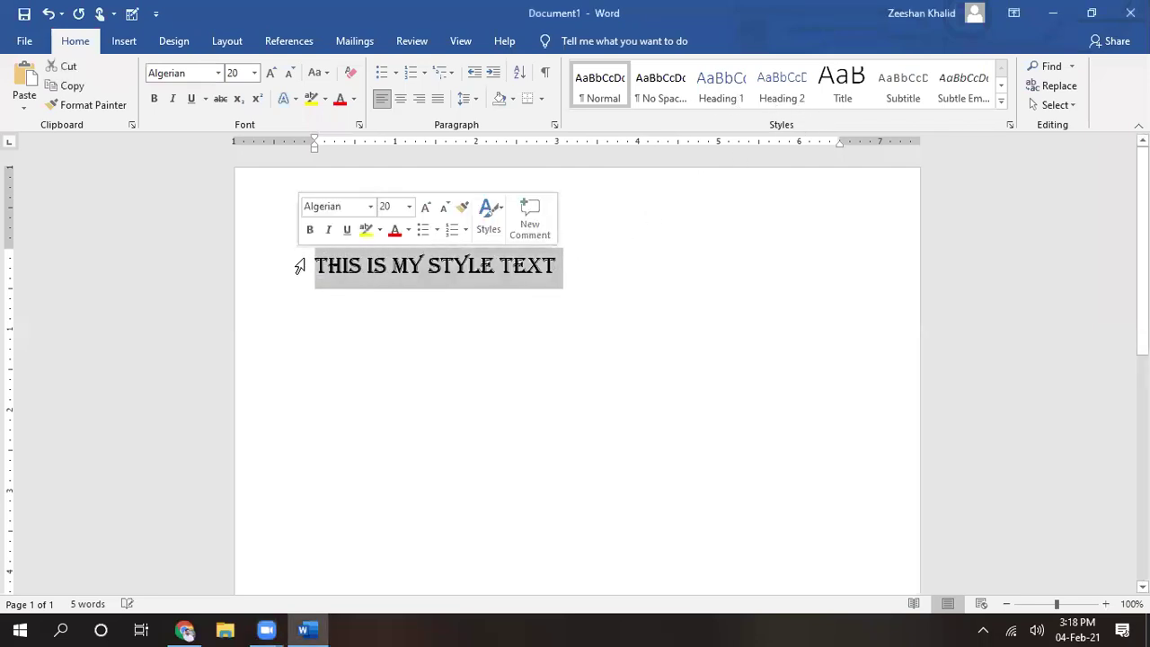
{"action": "key", "text": "Delete"}
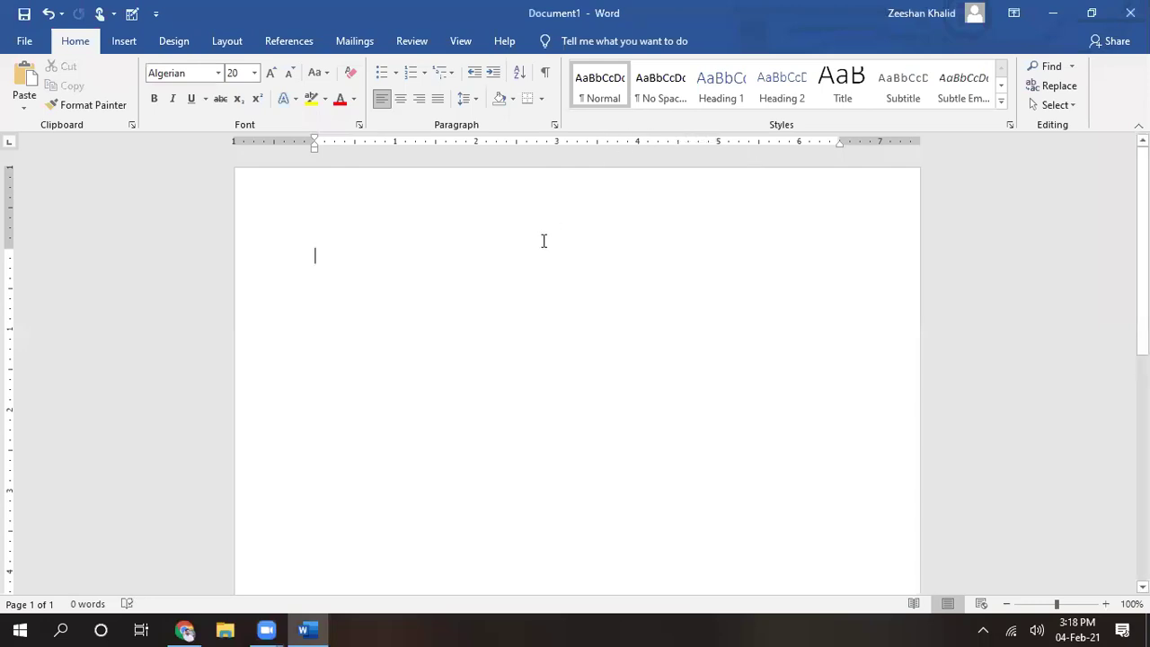
Paste the OnZoom heading and paragraph again using Keep Text Only
{"action": "type", "text": "Immersive online experiences are OnZoom Discover, attend, and share free and paid events from experts in pilates, mixology, event management, baking, finance, and so much more."}
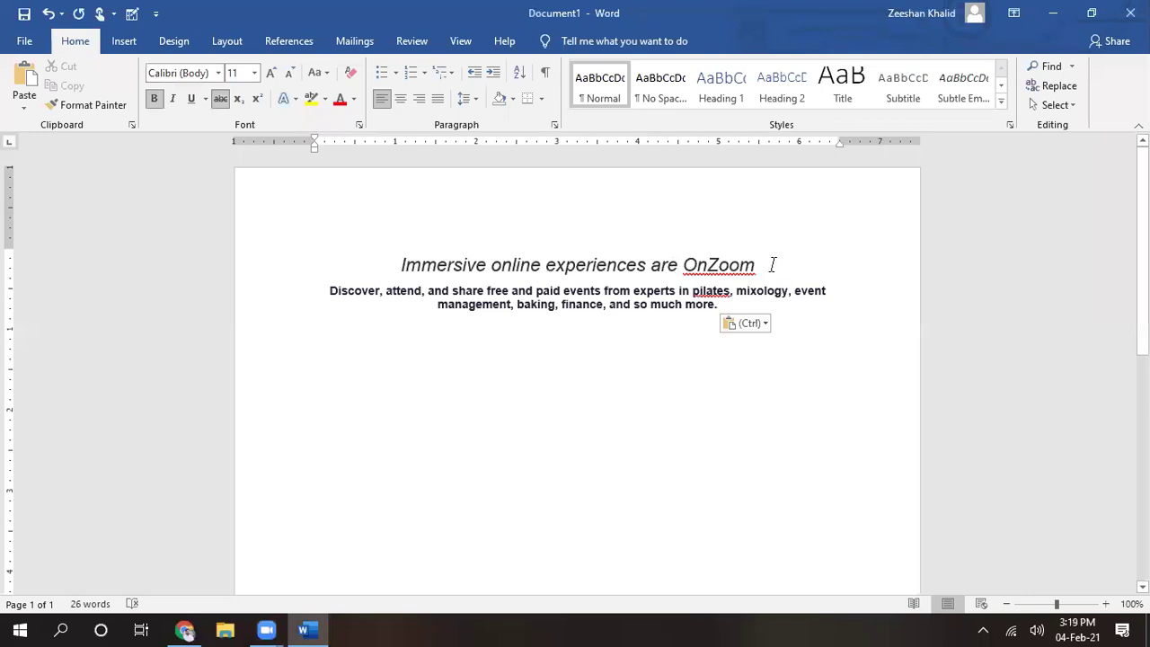
{"action": "left_click", "coordinate": [746, 323]}
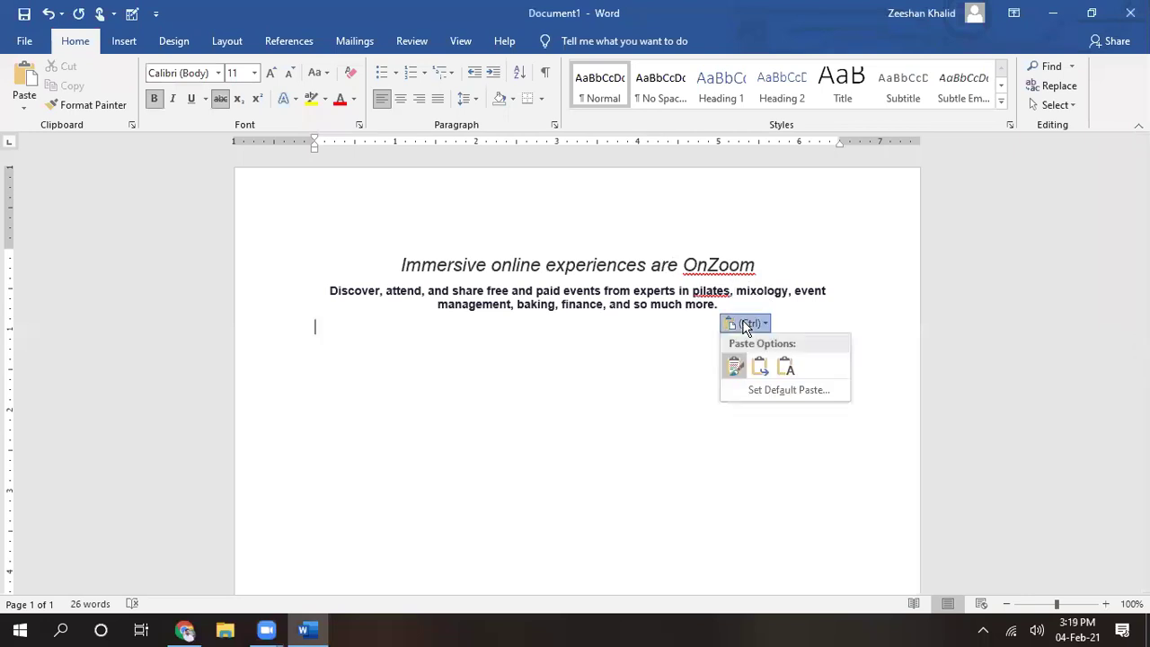
{"action": "left_click", "coordinate": [785, 365]}
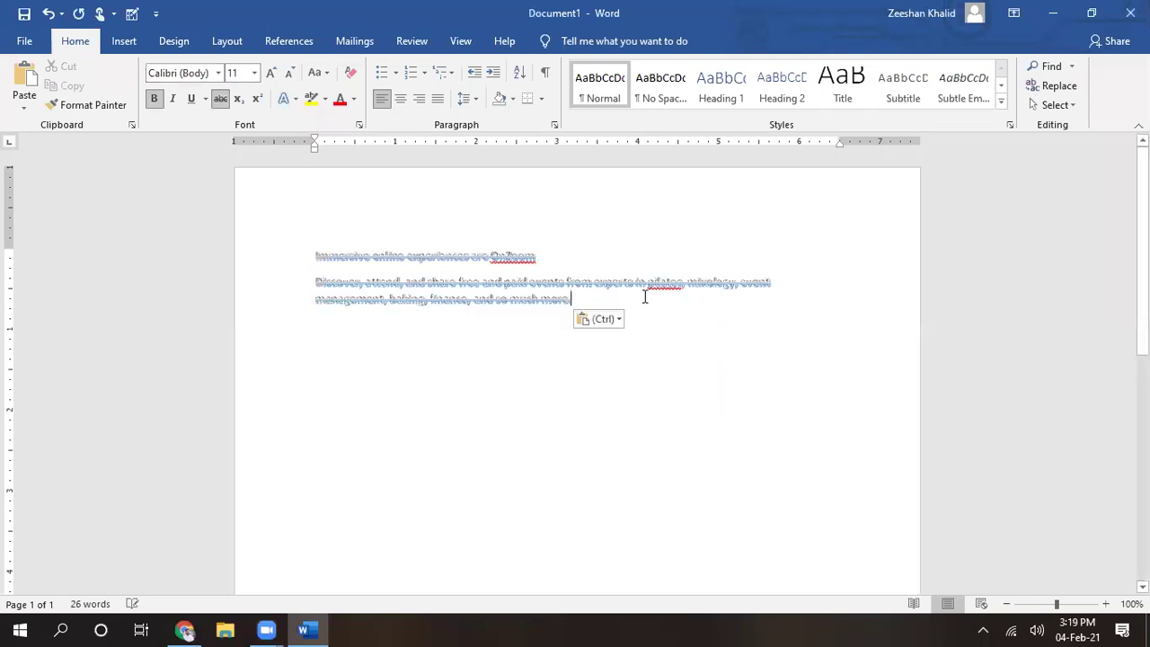
{"action": "left_click", "coordinate": [219, 106]}
Remove strikethrough and bold from the pasted OnZoom text, then reselect it
{"action": "left_click_drag", "start_coordinate": [592, 301], "coordinate": [329, 239]}
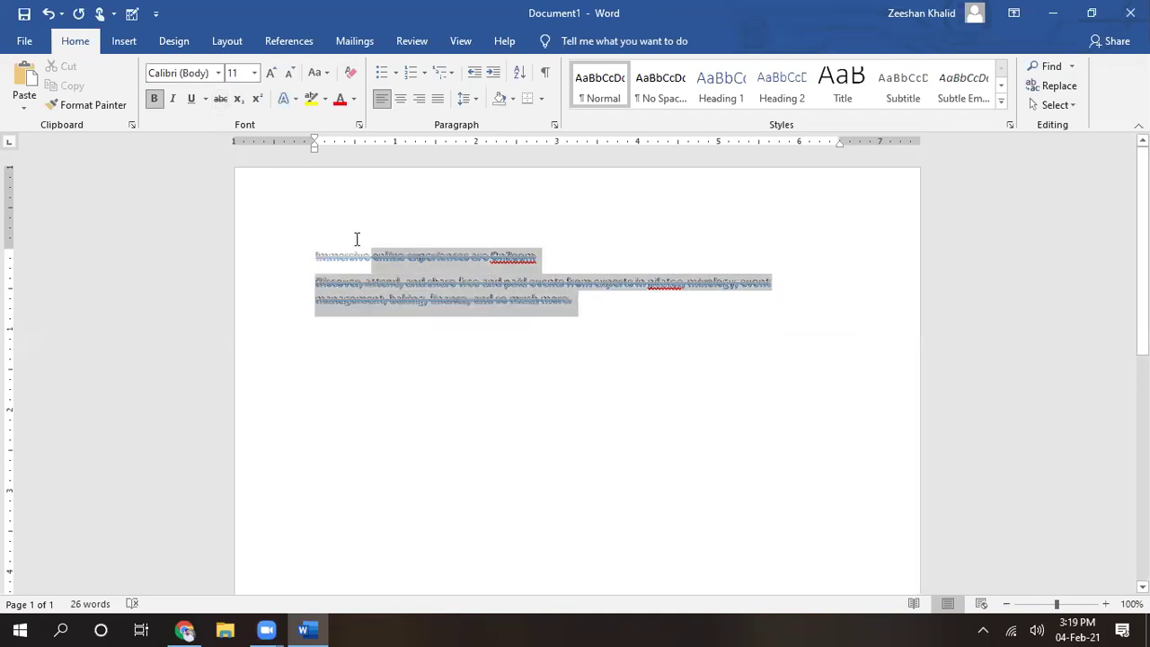
{"action": "left_click", "coordinate": [213, 96]}
{"action": "left_click", "coordinate": [162, 103]}
{"action": "left_click", "coordinate": [477, 297]}
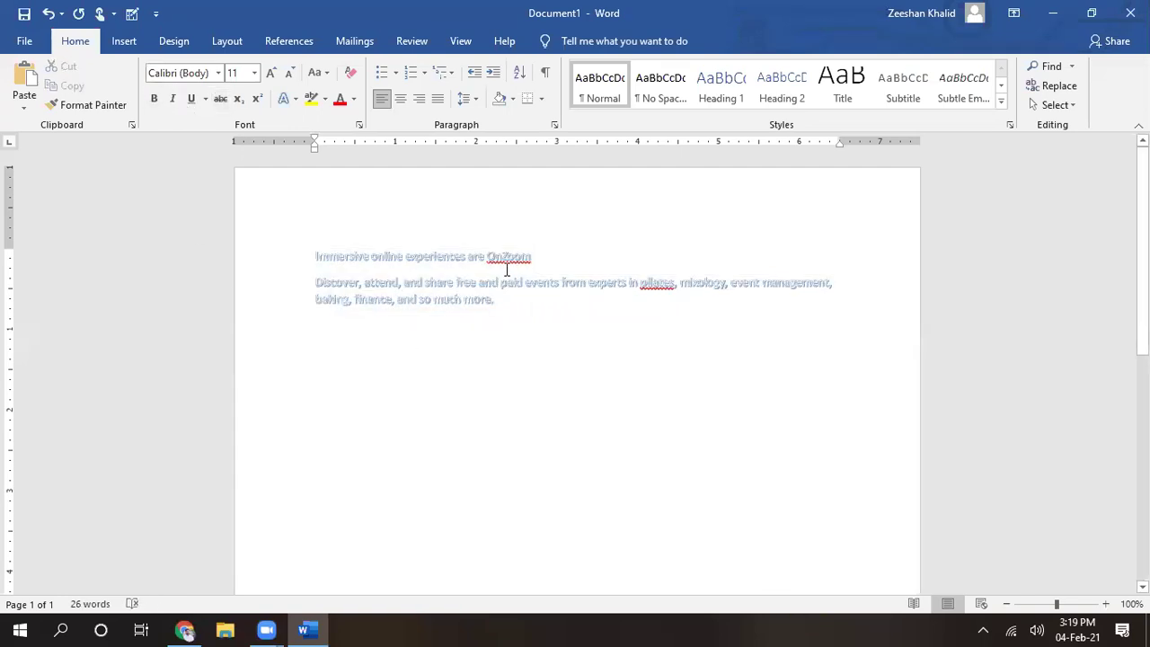
{"action": "left_click_drag", "start_coordinate": [506, 306], "coordinate": [332, 247]}
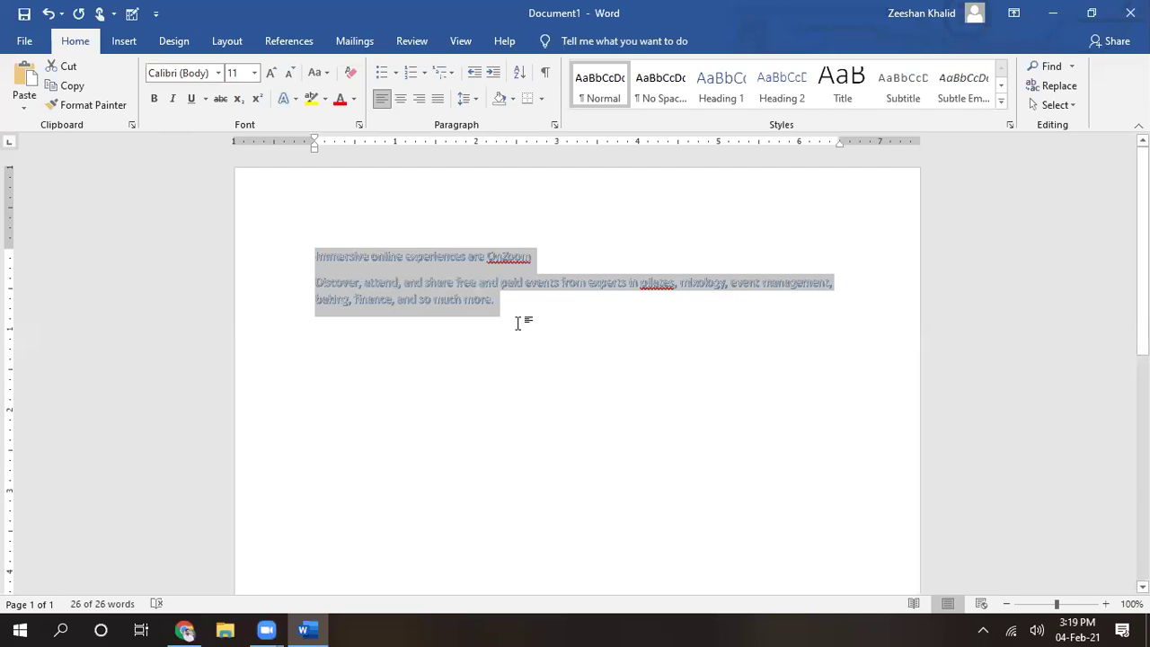
Clear all formatting from the OnZoom text and grow it to 14 pt Calibri
{"action": "left_click", "coordinate": [350, 81]}
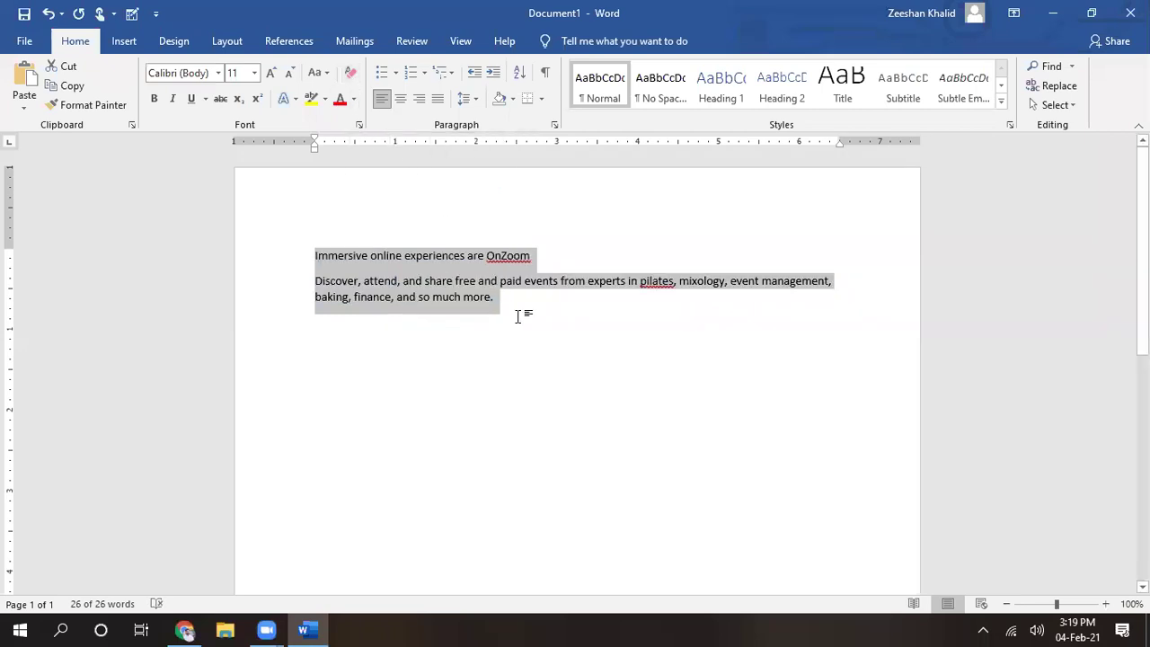
{"action": "left_click", "coordinate": [518, 316]}
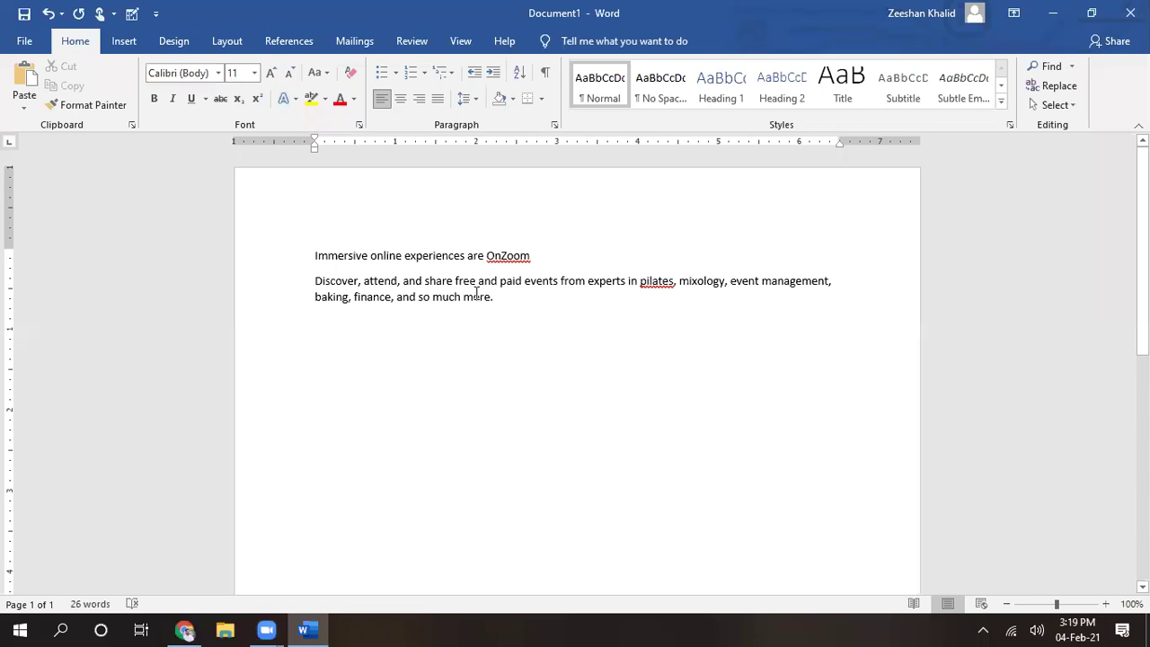
{"action": "key", "text": "ctrl+a"}
{"action": "left_click", "coordinate": [271, 74]}
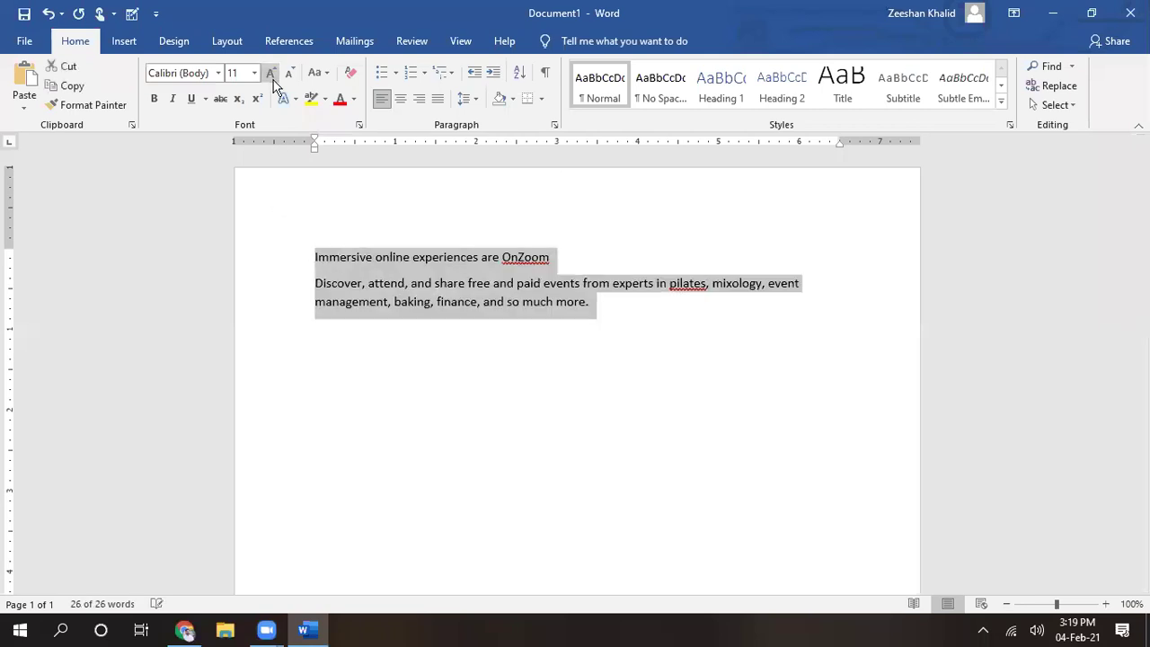
{"action": "left_click", "coordinate": [271, 74]}
{"action": "left_click", "coordinate": [588, 318]}
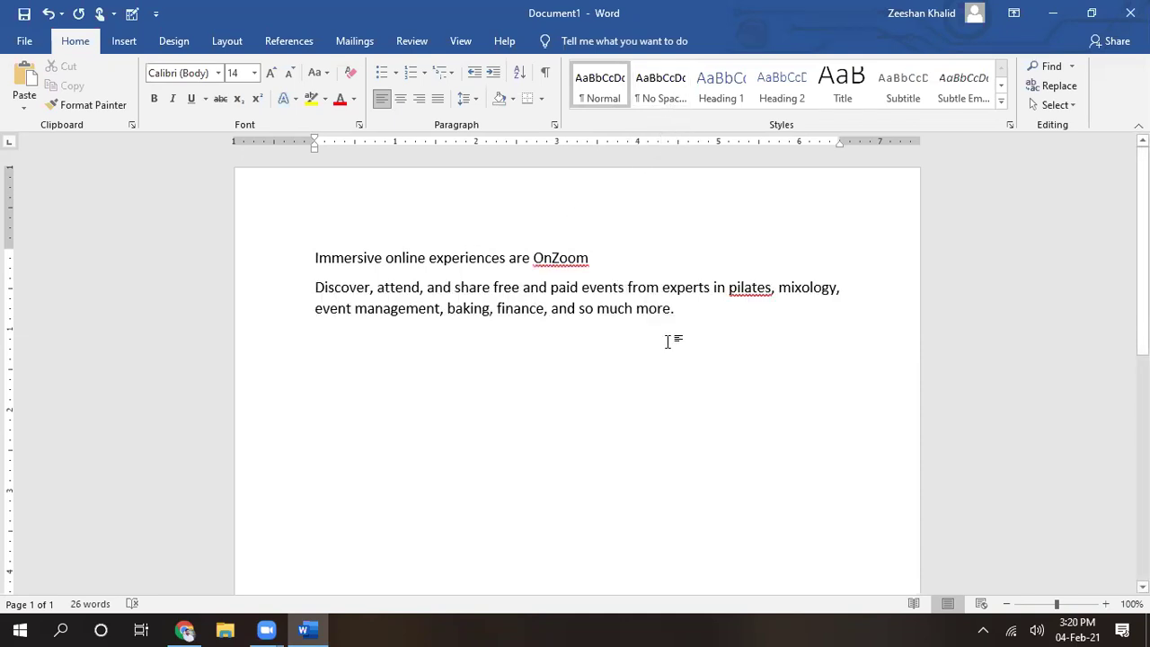
{"action": "left_click", "coordinate": [685, 310]}
{"action": "left_click_drag", "start_coordinate": [674, 310], "coordinate": [315, 239]}
{"action": "key", "text": "ctrl+c"}
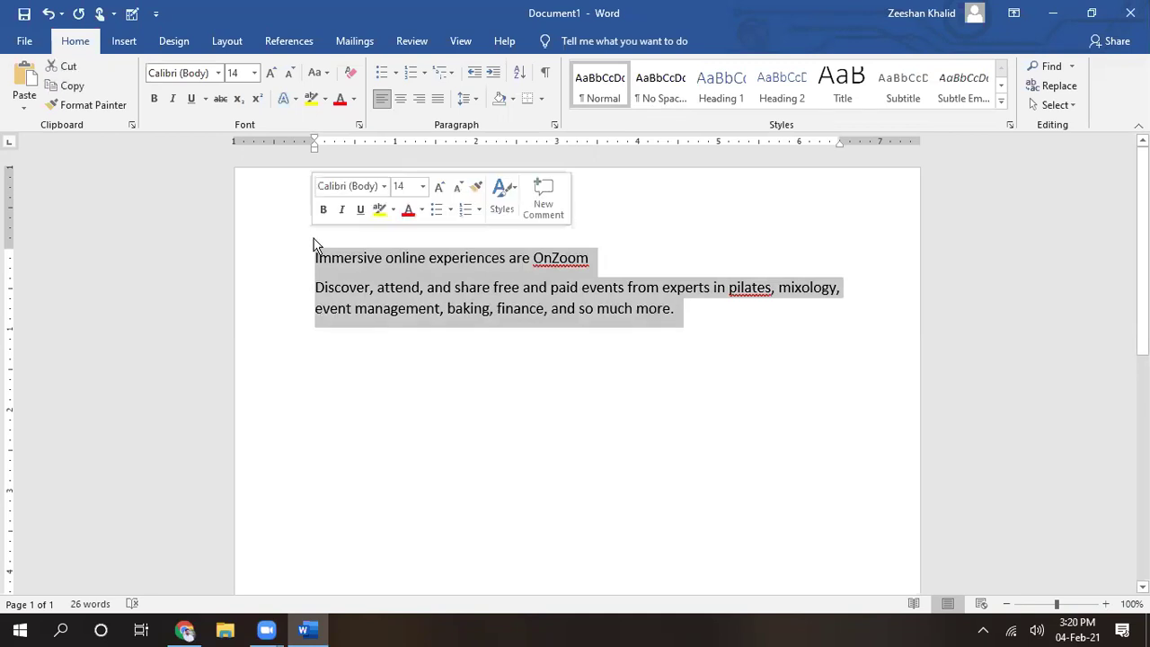
Delete all the OnZoom text and type 'This is my First heading' in Heading 1 style
{"action": "key", "text": "BackSpace"}
{"action": "left_click", "coordinate": [731, 97]}
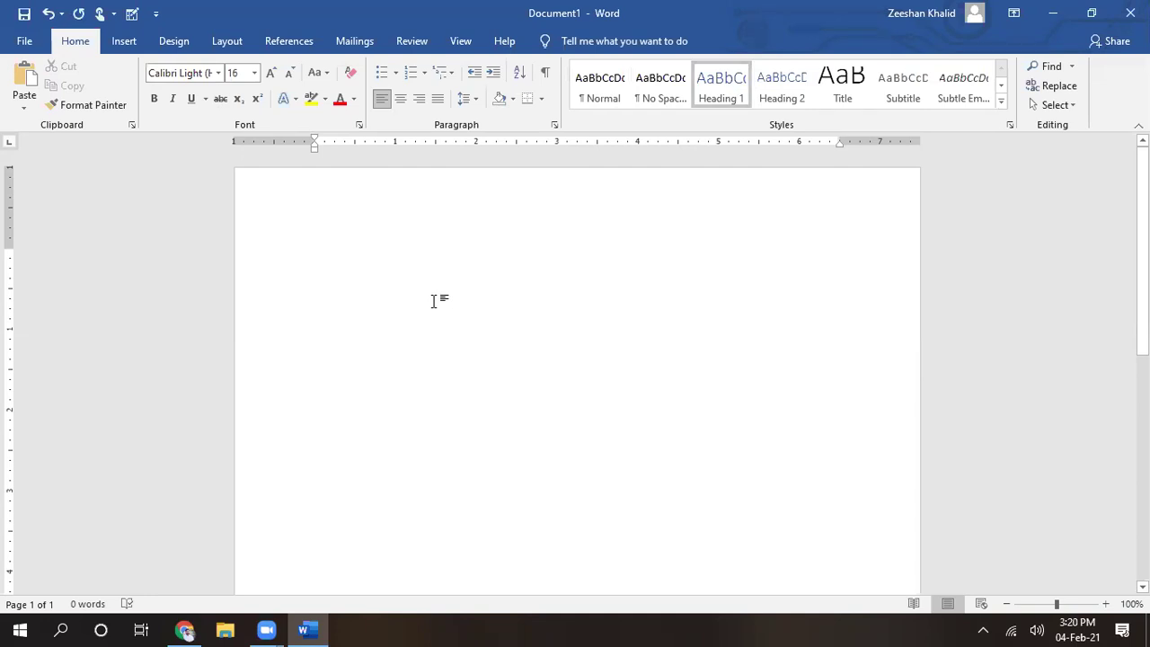
{"action": "type", "text": "This is my Fir"}
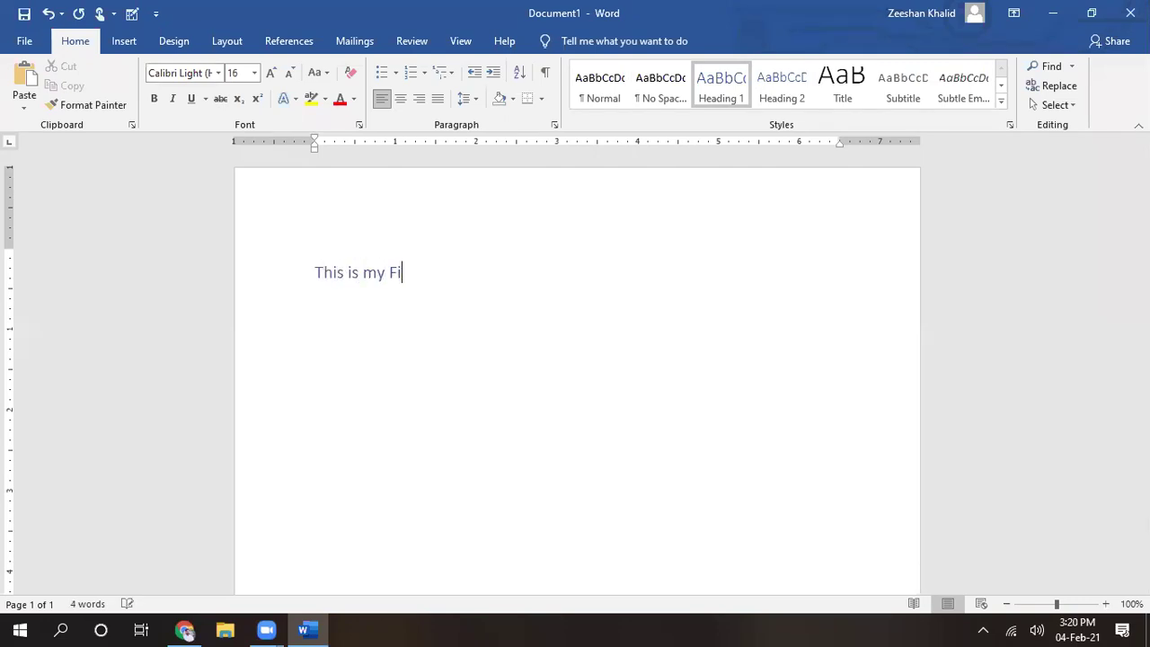
{"action": "type", "text": "st "}
{"action": "type", "text": "heading"}
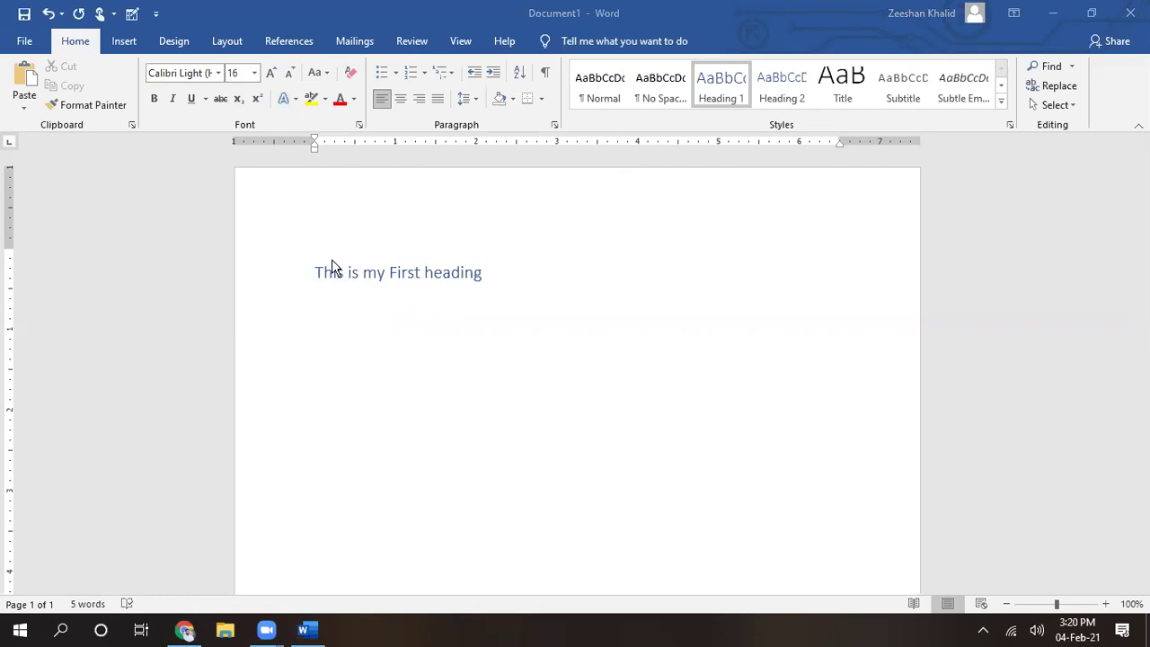
Paste the OnZoom text below the heading with Merge Formatting
{"action": "left_click", "coordinate": [490, 273]}
{"action": "key", "text": "Return"}
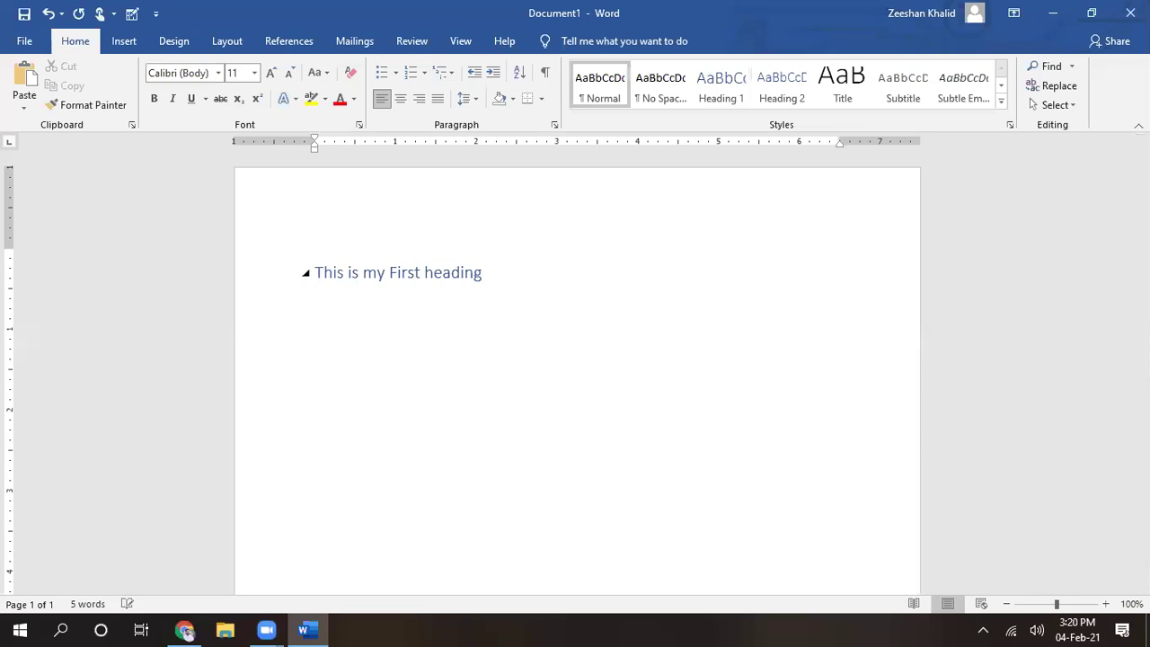
{"action": "type", "text": "lkncknedfk"}
{"action": "key", "text": "BackSpace"}
{"action": "key", "text": "BackSpace"}
{"action": "key", "text": "BackSpace"}
{"action": "key", "text": "BackSpace"}
{"action": "key", "text": "BackSpace"}
{"action": "key", "text": "BackSpace"}
{"action": "key", "text": "BackSpace"}
{"action": "key", "text": "BackSpace"}
{"action": "key", "text": "ctrl+v"}
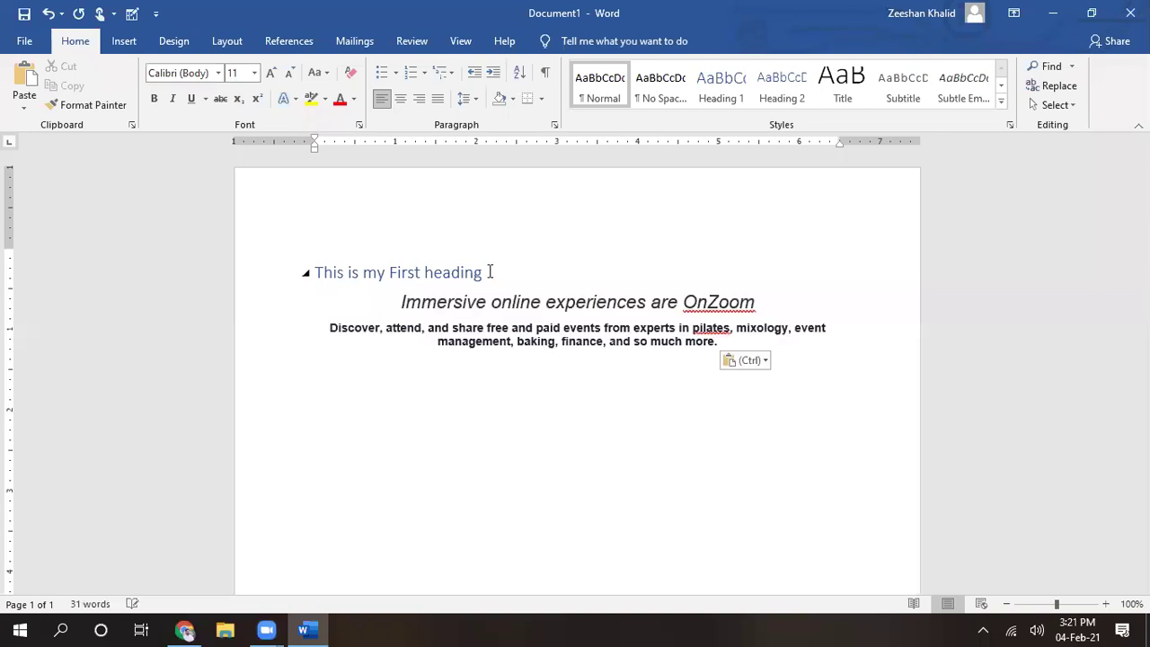
{"action": "left_click", "coordinate": [760, 363]}
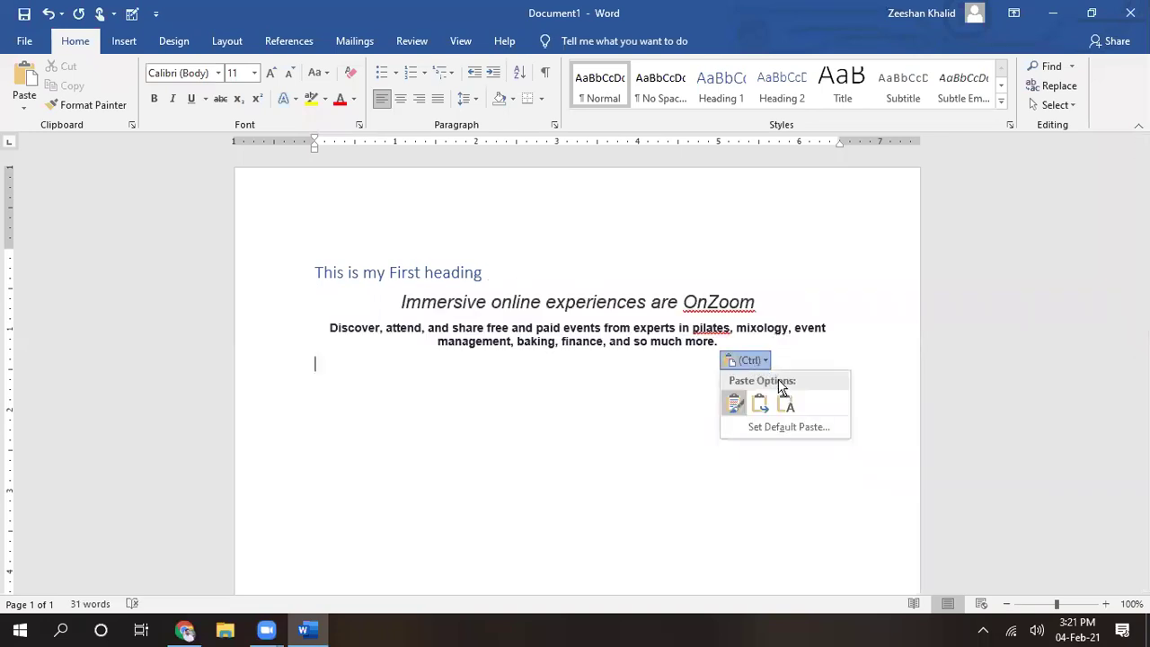
{"action": "left_click", "coordinate": [763, 402]}
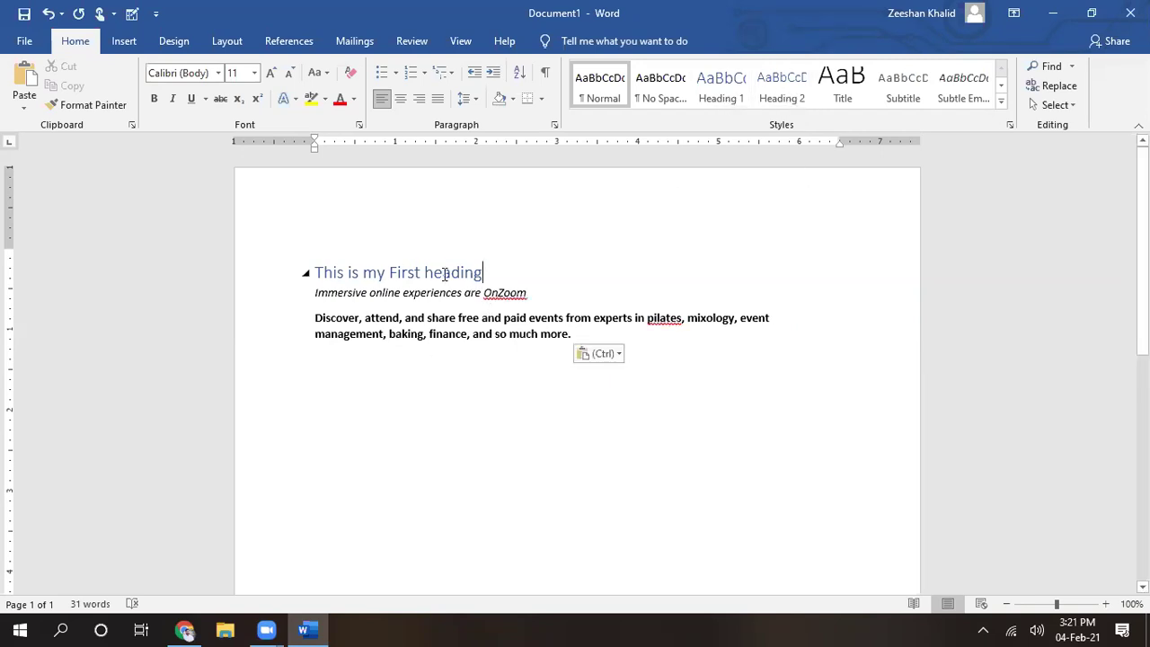
Apply Heading 1 to the 'This is my First heading' line
{"action": "left_click_drag", "start_coordinate": [446, 274], "coordinate": [327, 271]}
{"action": "left_click", "coordinate": [722, 90]}
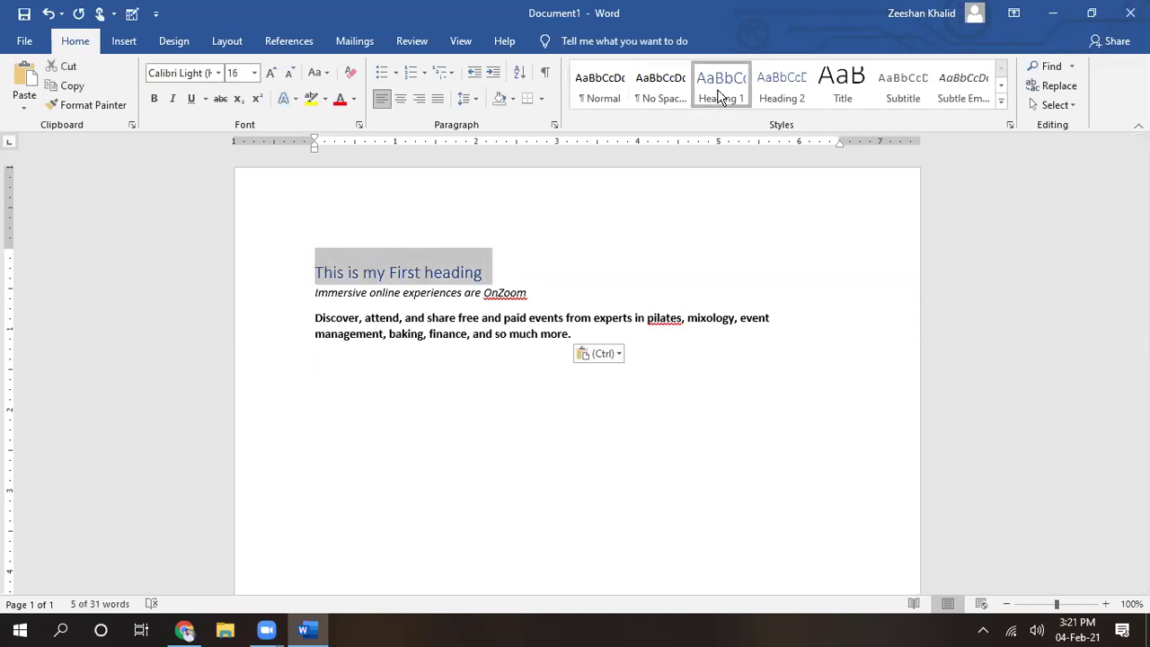
{"action": "left_click", "coordinate": [492, 378]}
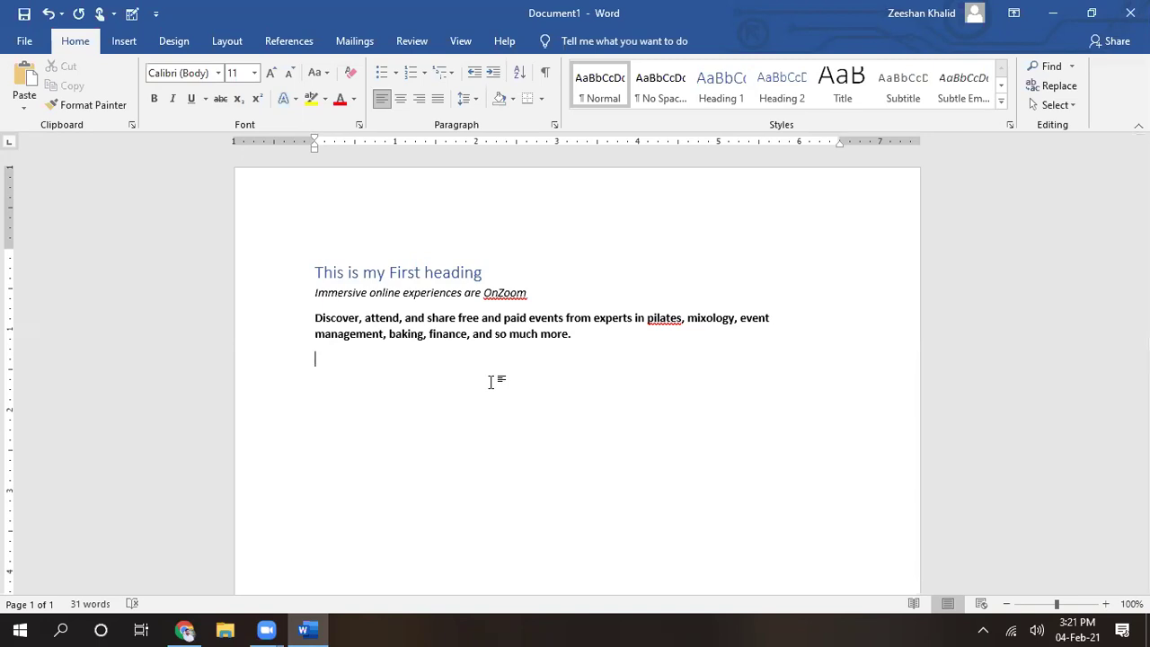
Add 'This is my second heading' as Heading 2, then start a Heading 3 line below
{"action": "type", "text": "This "}
{"action": "type", "text": "is my "}
{"action": "type", "text": "second h"}
{"action": "type", "text": "eading"}
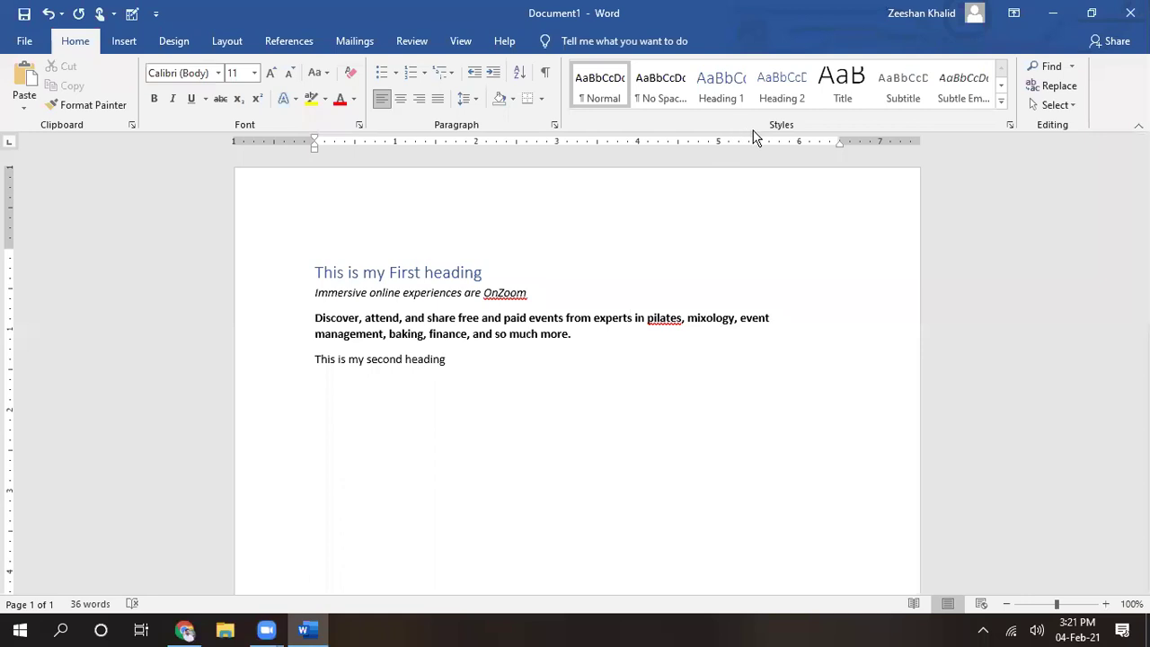
{"action": "left_click_drag", "start_coordinate": [454, 358], "coordinate": [315, 359]}
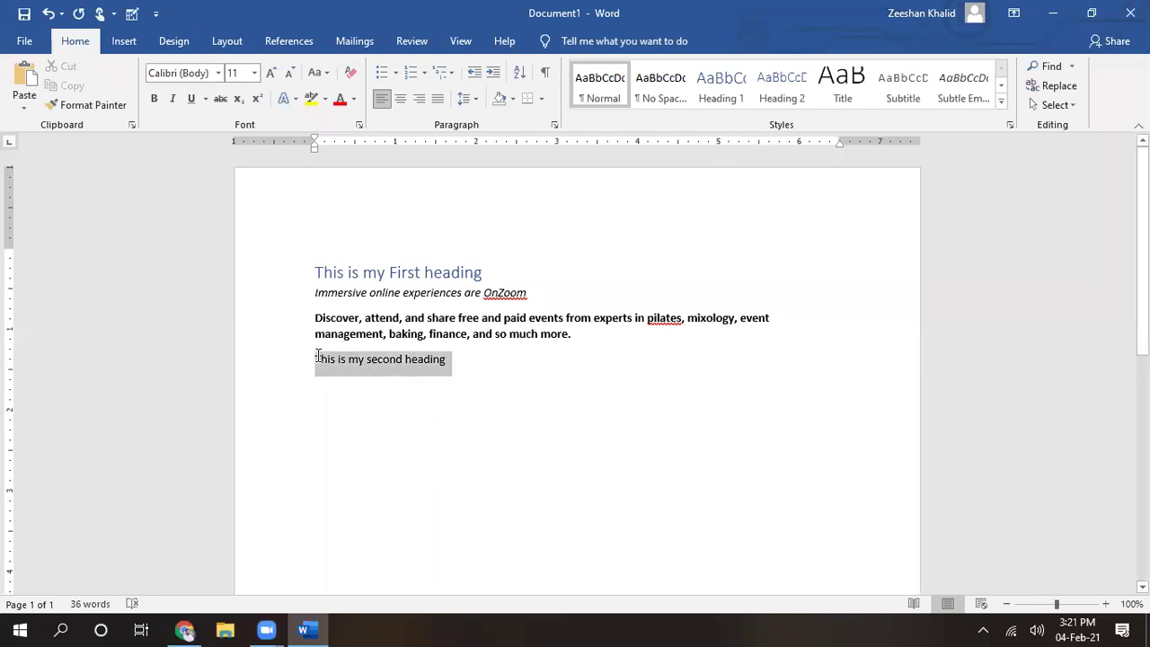
{"action": "left_click", "coordinate": [786, 85]}
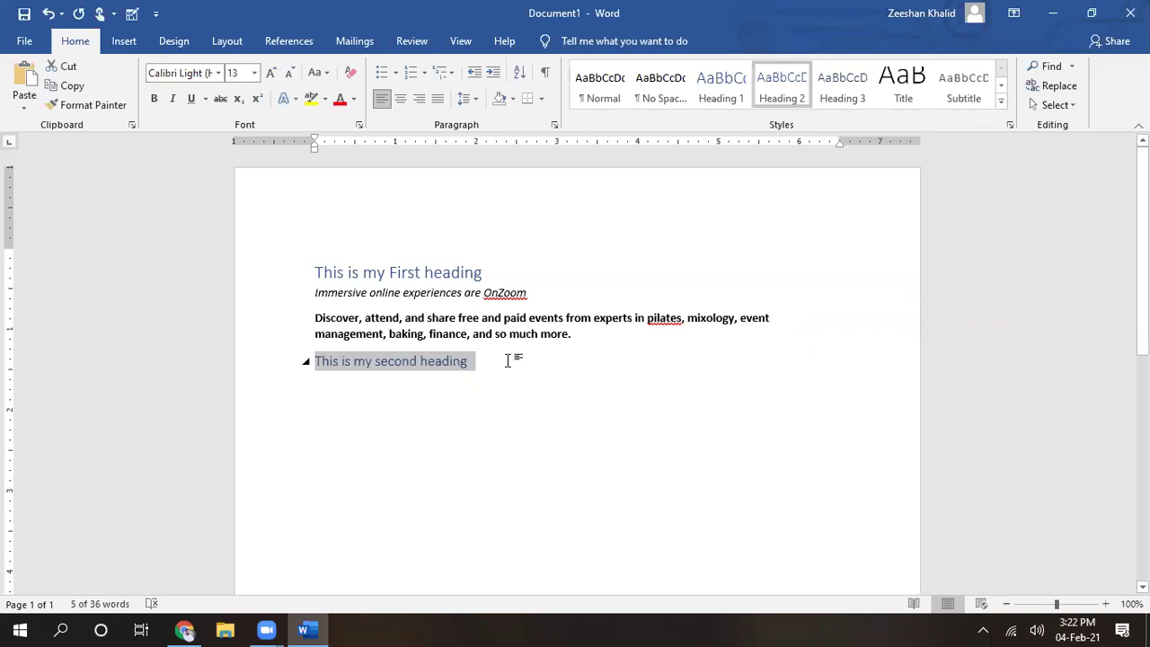
{"action": "left_click", "coordinate": [507, 360]}
{"action": "key", "text": "Return"}
{"action": "left_click", "coordinate": [843, 90]}
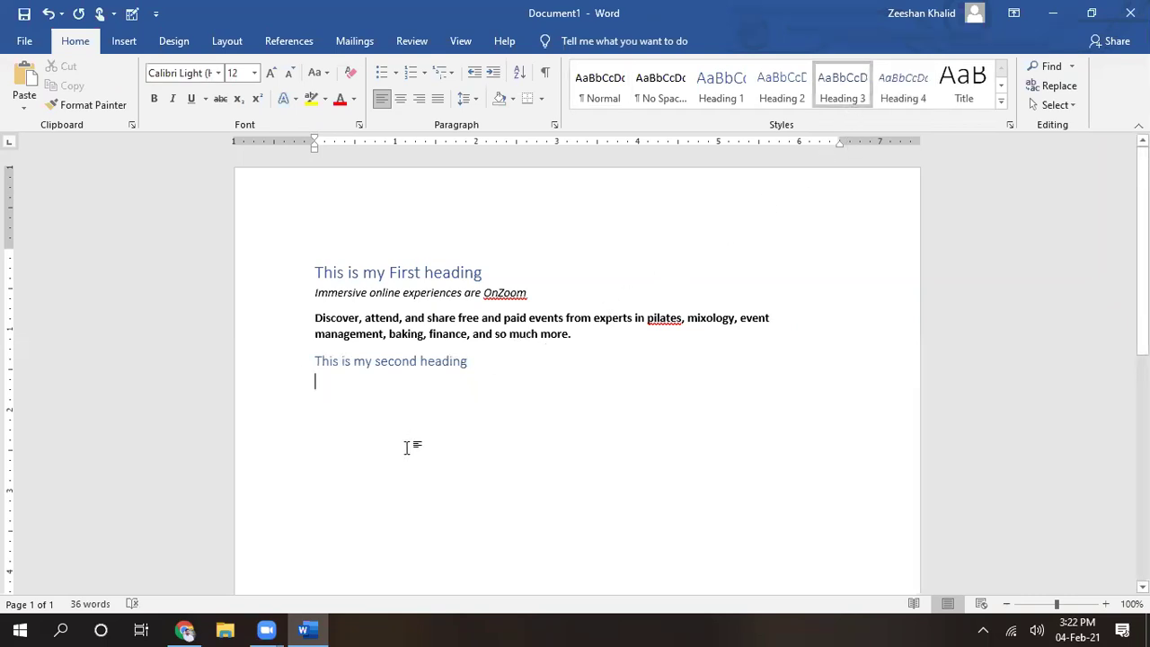
Type 'This is my last heading' and add four filler lines under the second heading
{"action": "type", "text": "This"}
{"action": "type", "text": "is my last heading"}
{"action": "left_click", "coordinate": [513, 365]}
{"action": "key", "text": "Return"}
{"action": "type", "text": "jhdjbhwed"}
{"action": "key", "text": "Return"}
{"action": "type", "text": "wedkhekd"}
{"action": "key", "text": "Return"}
{"action": "type", "text": "wefdhejkd"}
{"action": "key", "text": "Return"}
{"action": "type", "text": "edjejdbj"}
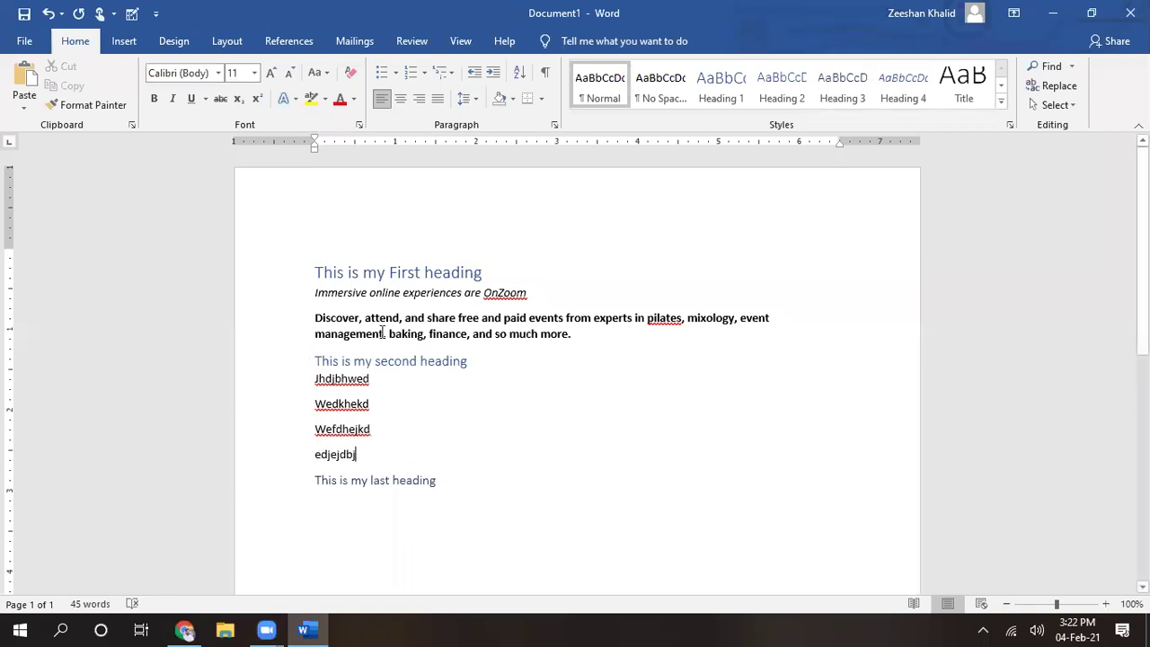
Add three filler lines (ending with sdichsc) under 'This is my last heading'
{"action": "left_click", "coordinate": [509, 480]}
{"action": "type", "text": "jn"}
{"action": "key", "text": "BackSpace"}
{"action": "key", "text": "BackSpace"}
{"action": "key", "text": "Return"}
{"action": "type", "text": "djcbjdbcdjc'd"}
{"action": "key", "text": "Return"}
{"action": "type", "text": "c"}
{"action": "key", "text": "Return"}
{"action": "type", "text": "sdichsc"}
{"action": "key", "text": "Return"}
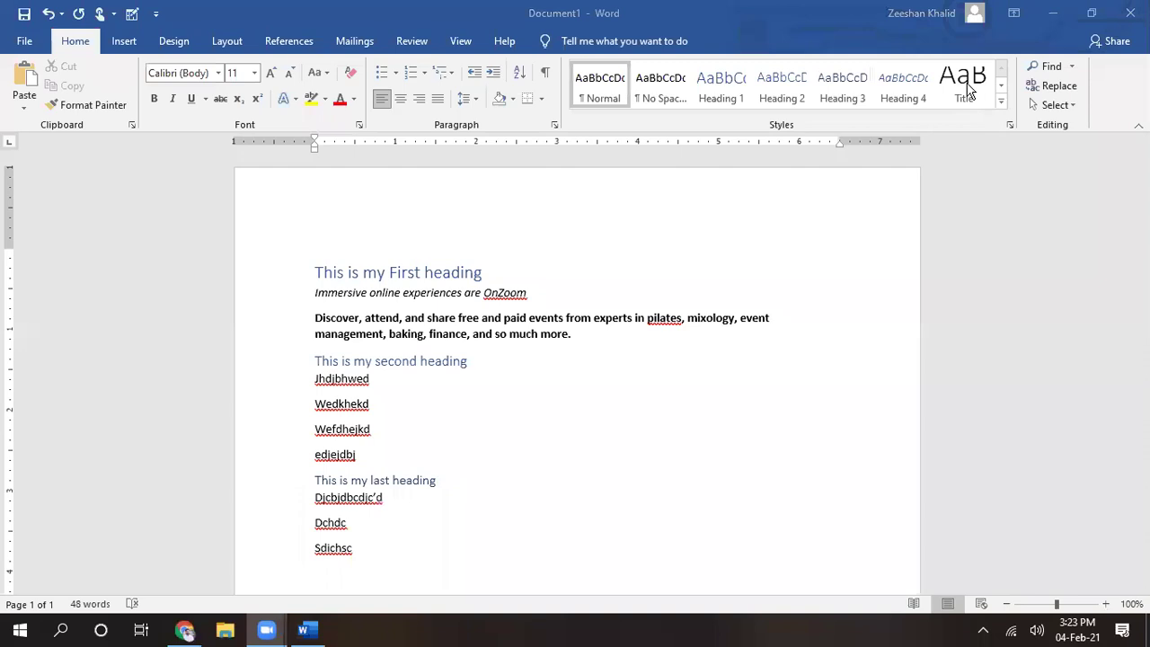
Insert a Title-styled line 'Introduction to WORD' above the first heading
{"action": "left_click", "coordinate": [596, 200]}
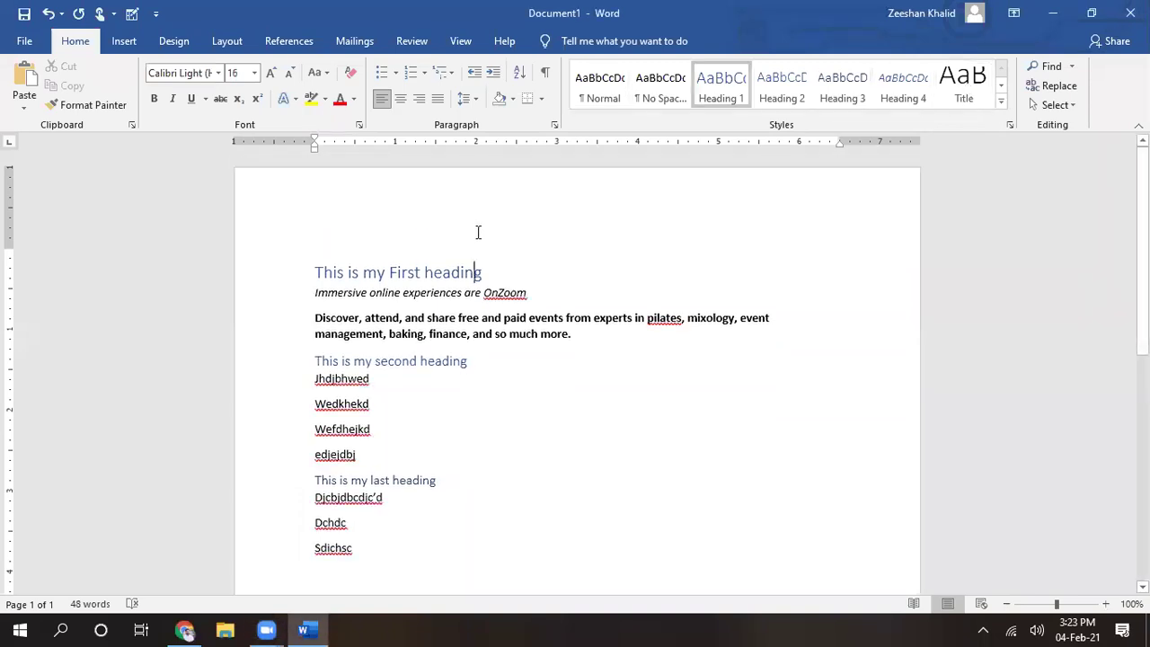
{"action": "left_click", "coordinate": [309, 245]}
{"action": "key", "text": "Return"}
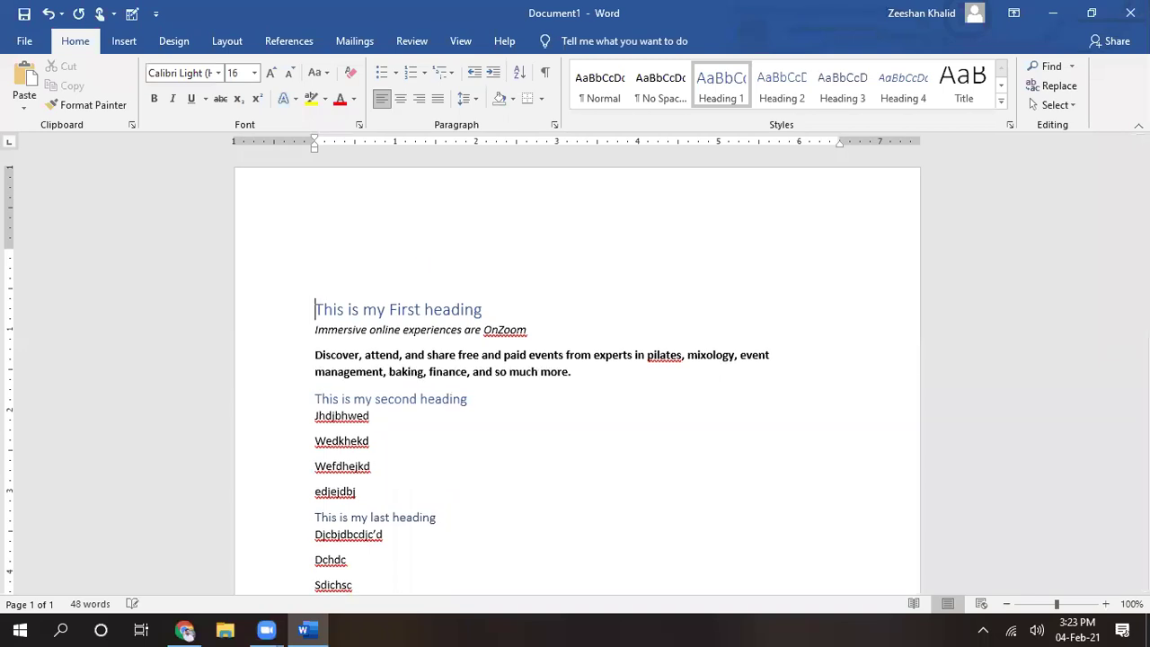
{"action": "left_click", "coordinate": [316, 272]}
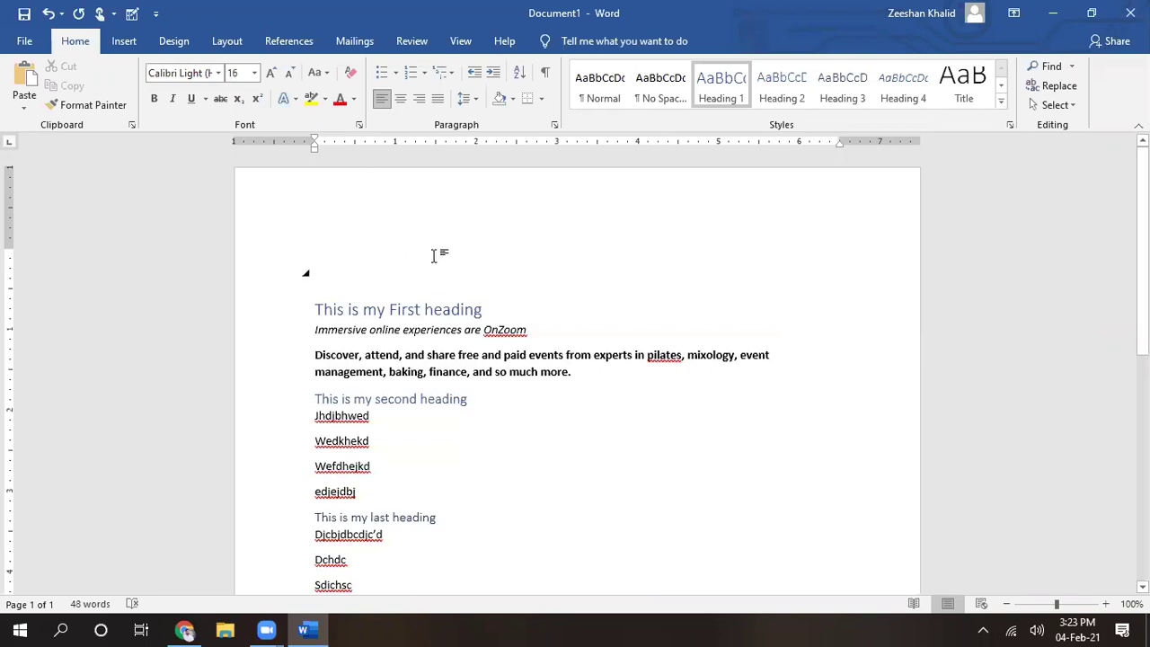
{"action": "left_click", "coordinate": [967, 83]}
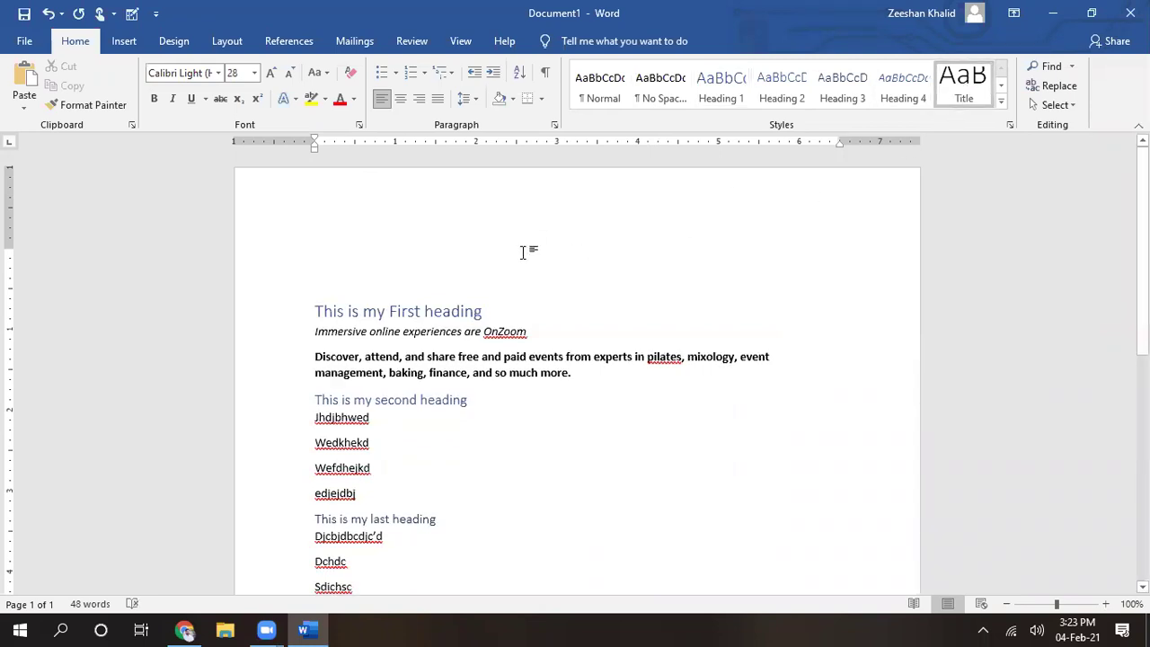
{"action": "type", "text": "This is "}
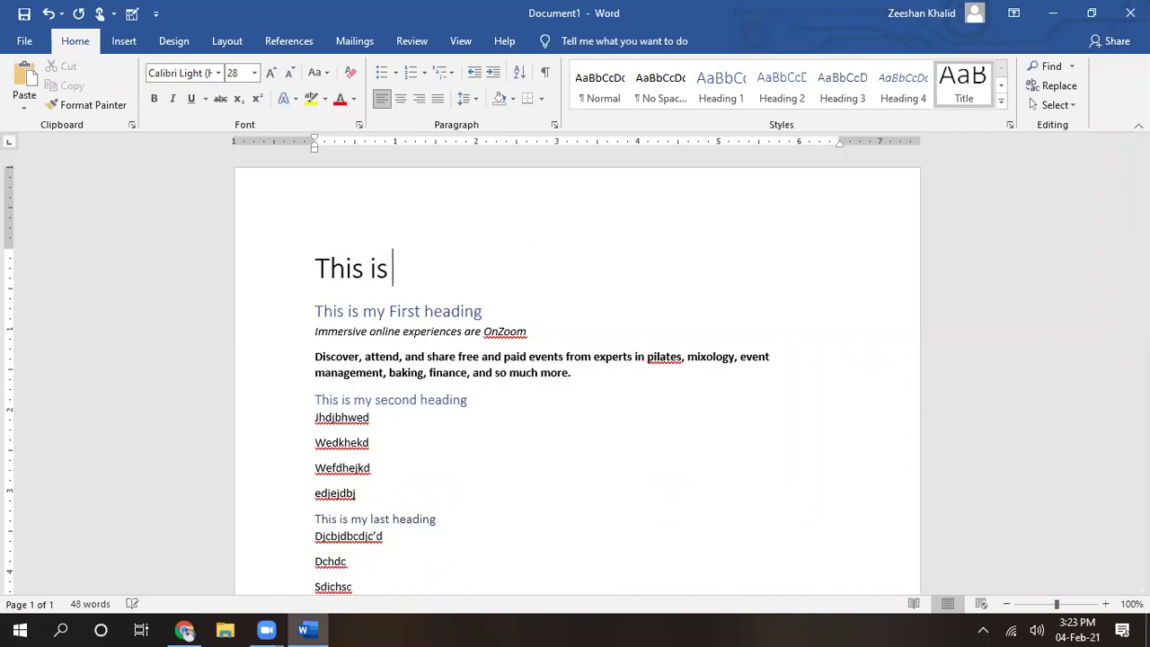
{"action": "type", "text": "my Title"}
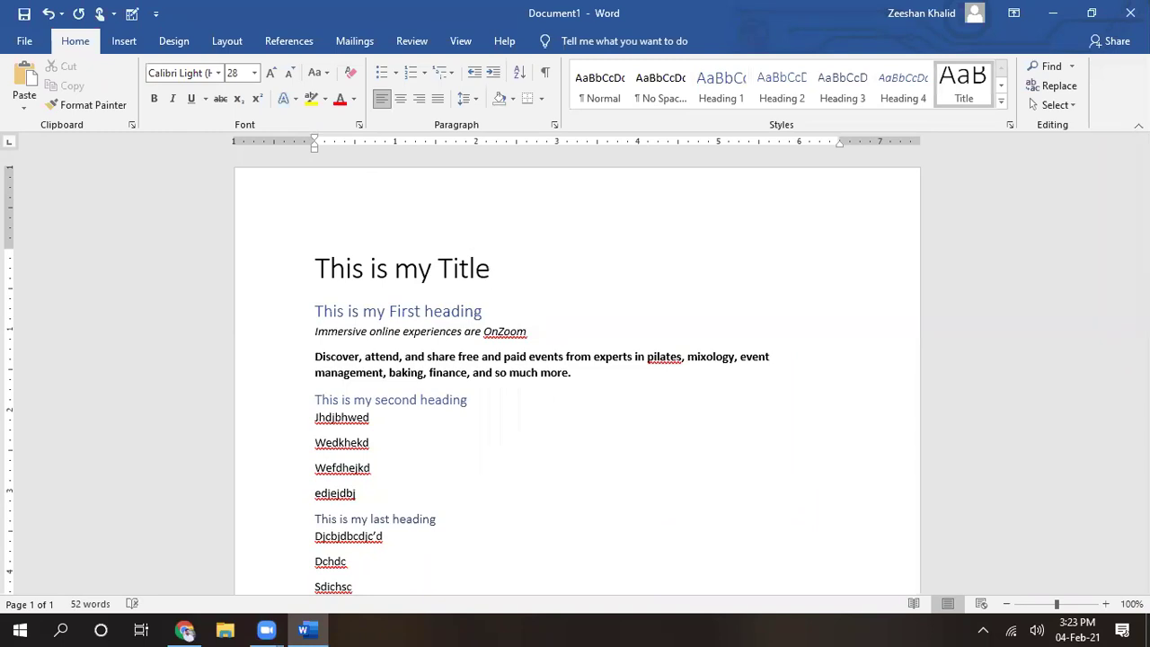
{"action": "key", "text": "BackSpace"}
{"action": "key", "text": "BackSpace"}
{"action": "key", "text": "BackSpace"}
{"action": "key", "text": "BackSpace"}
{"action": "key", "text": "BackSpace"}
{"action": "key", "text": "BackSpace"}
{"action": "key", "text": "BackSpace"}
{"action": "key", "text": "BackSpace"}
{"action": "key", "text": "BackSpace"}
{"action": "key", "text": "BackSpace"}
{"action": "key", "text": "BackSpace"}
{"action": "key", "text": "BackSpace"}
{"action": "key", "text": "BackSpace"}
{"action": "key", "text": "BackSpace"}
{"action": "type", "text": "Introduction to WORD"}
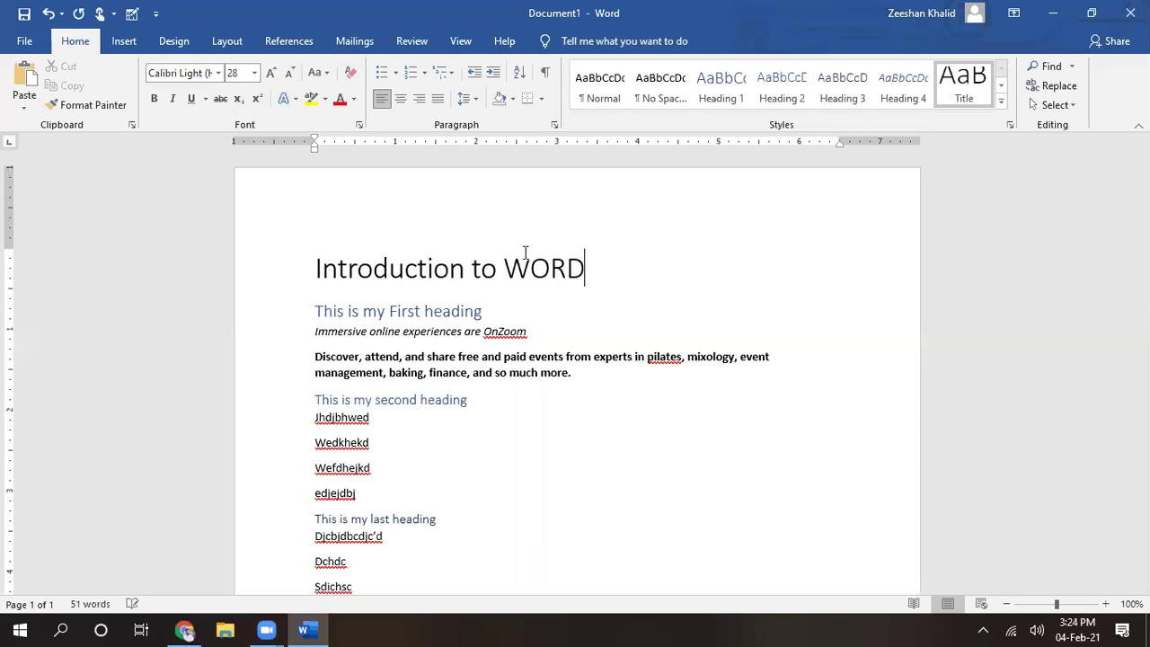
Center the 'Introduction to WORD' title line on the page
{"action": "mouse_move", "coordinate": [591, 268]}
{"action": "left_mouse_down"}
{"action": "mouse_move", "coordinate": [335, 285]}
{"action": "mouse_move", "coordinate": [316, 269]}
{"action": "left_mouse_up"}
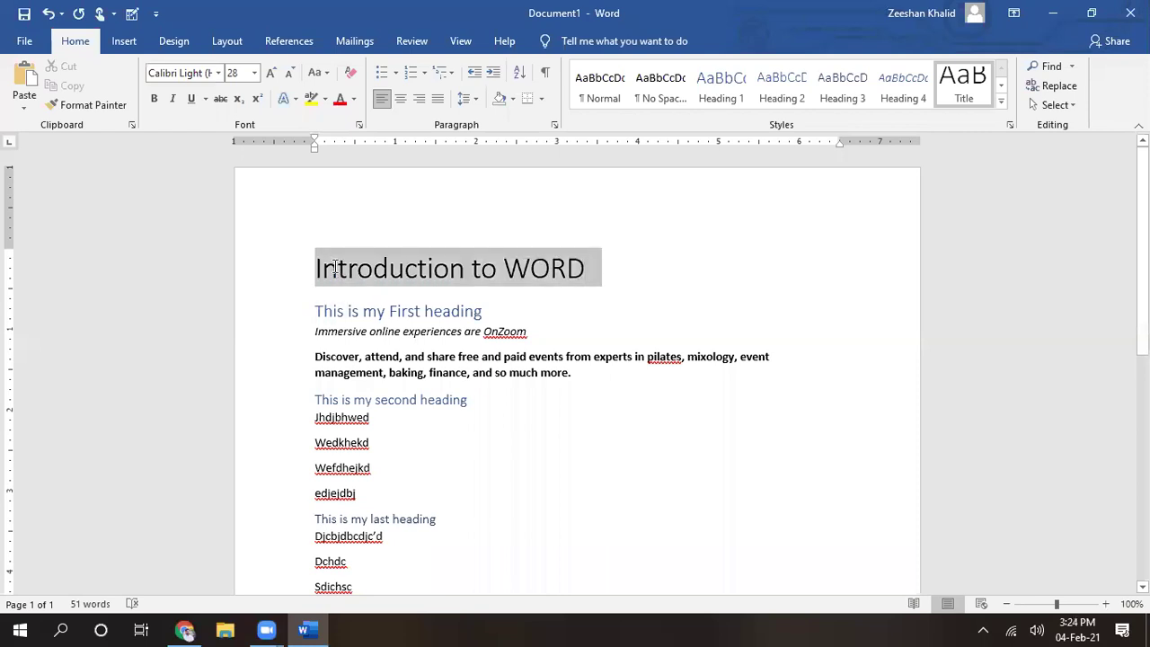
{"action": "left_click", "coordinate": [400, 100]}
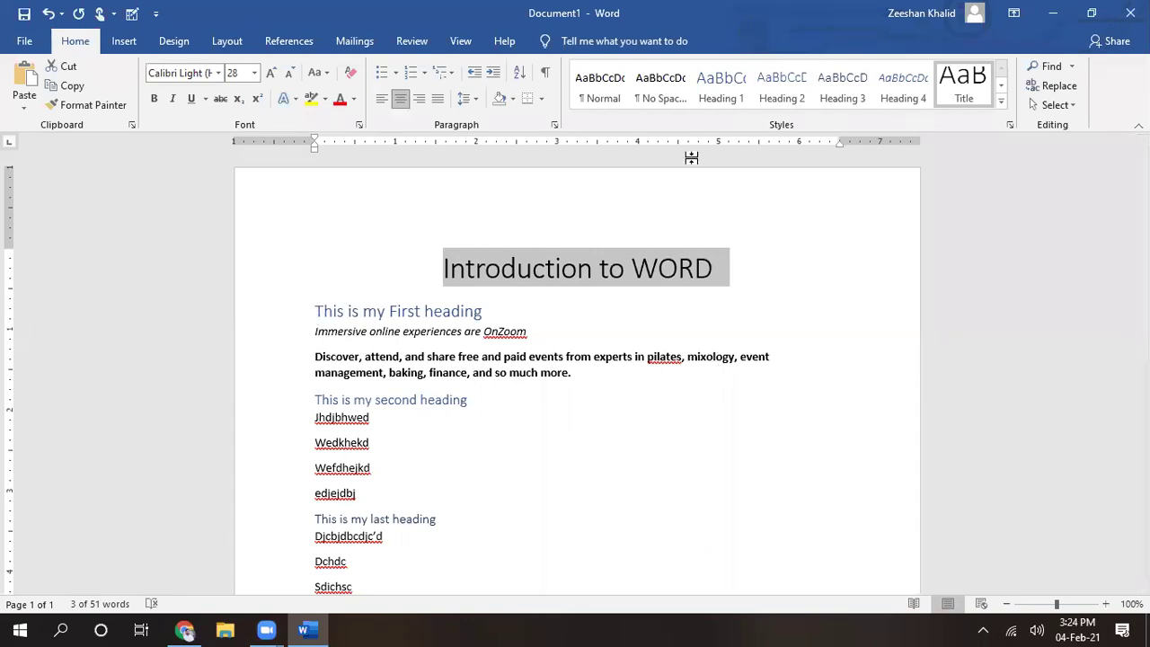
{"action": "left_click", "coordinate": [686, 216]}
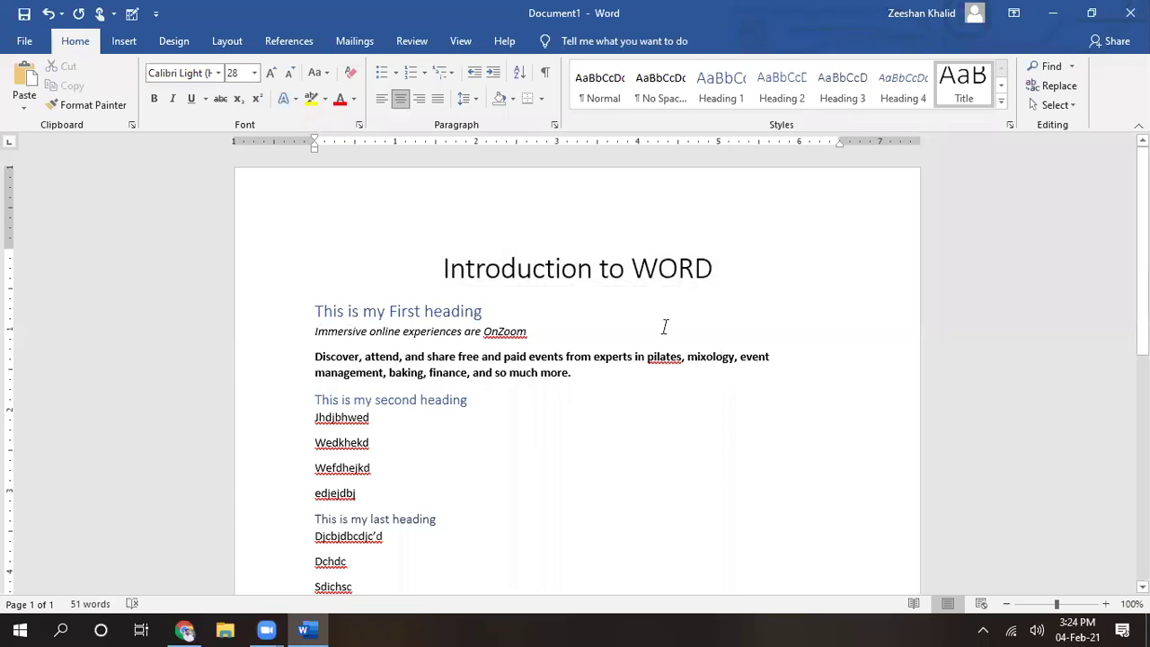
Collapse the last, second and first heading sections
{"action": "left_click", "coordinate": [500, 327]}
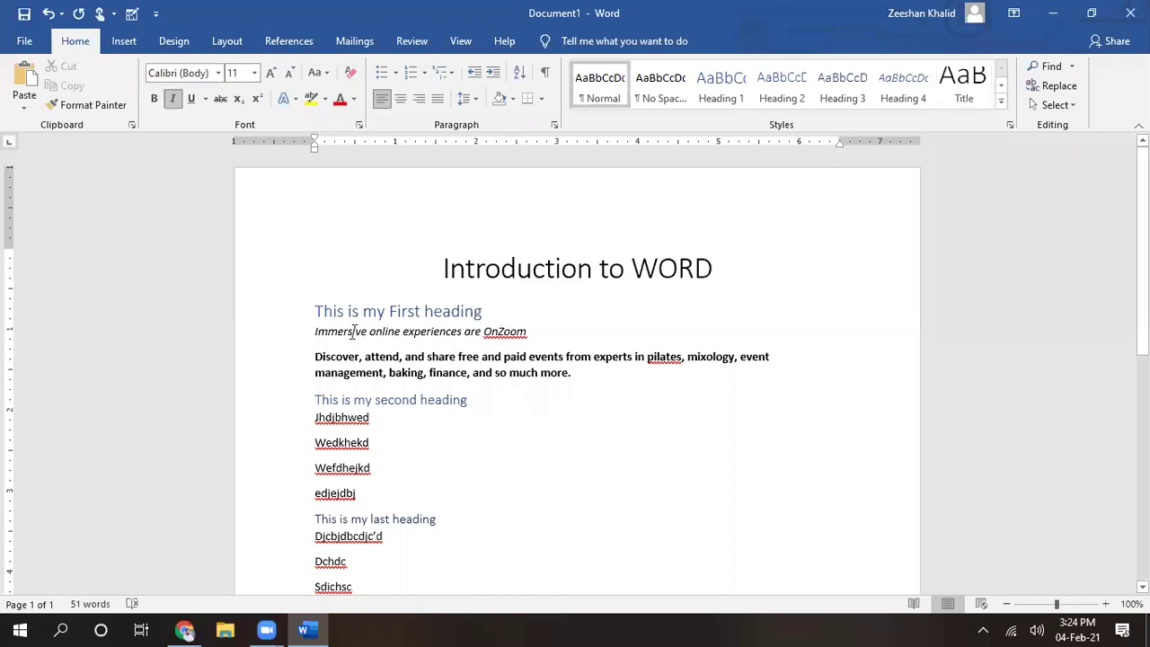
{"action": "mouse_move", "coordinate": [333, 520]}
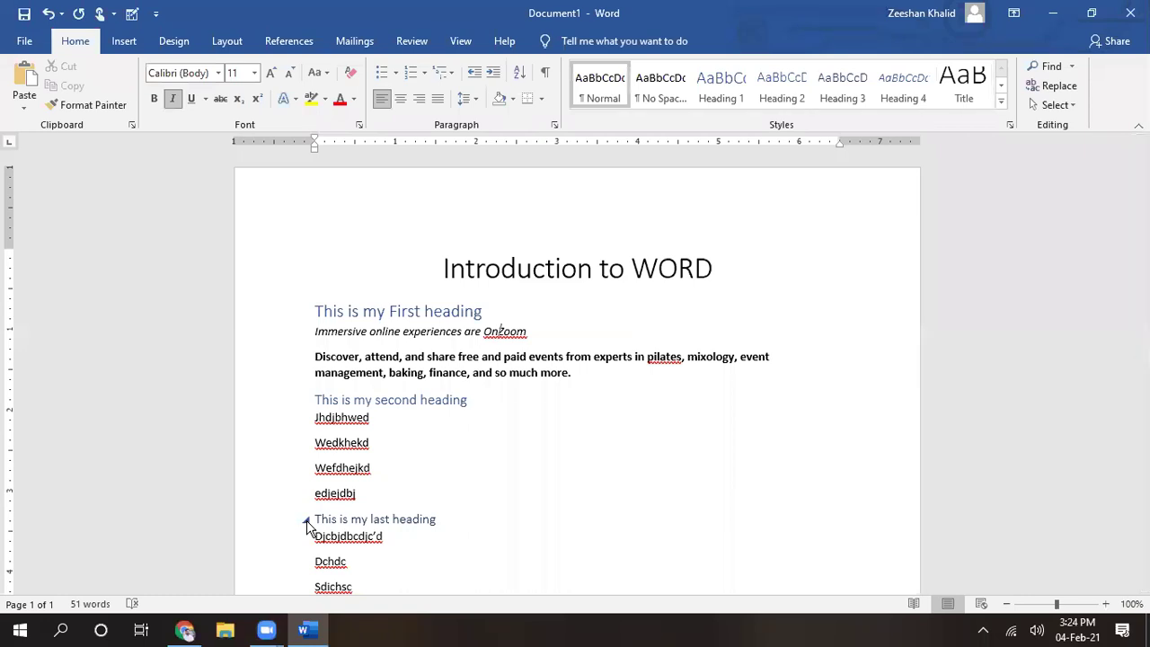
{"action": "left_click", "coordinate": [307, 520]}
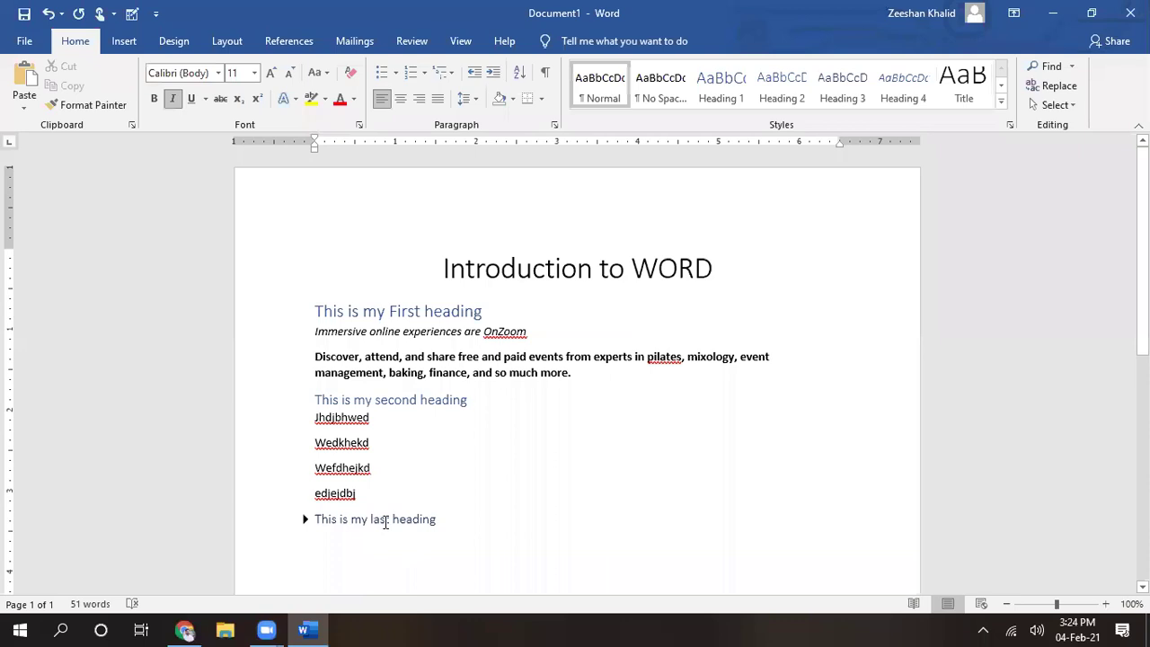
{"action": "mouse_move", "coordinate": [310, 406]}
{"action": "left_click", "coordinate": [306, 403]}
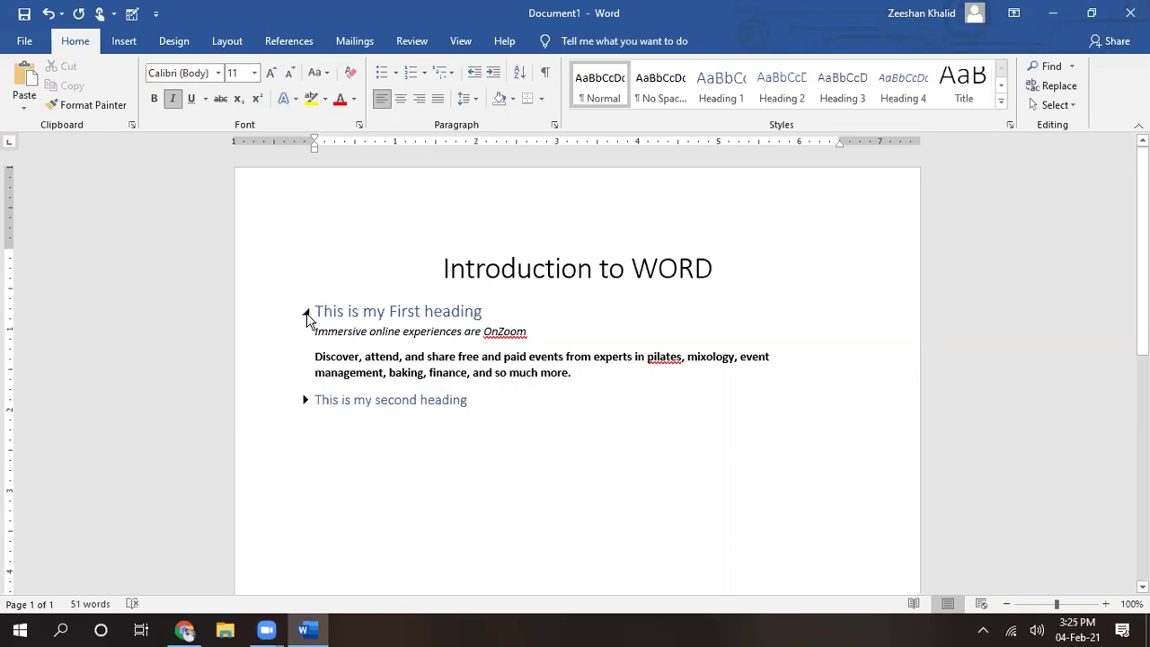
{"action": "left_click", "coordinate": [306, 311]}
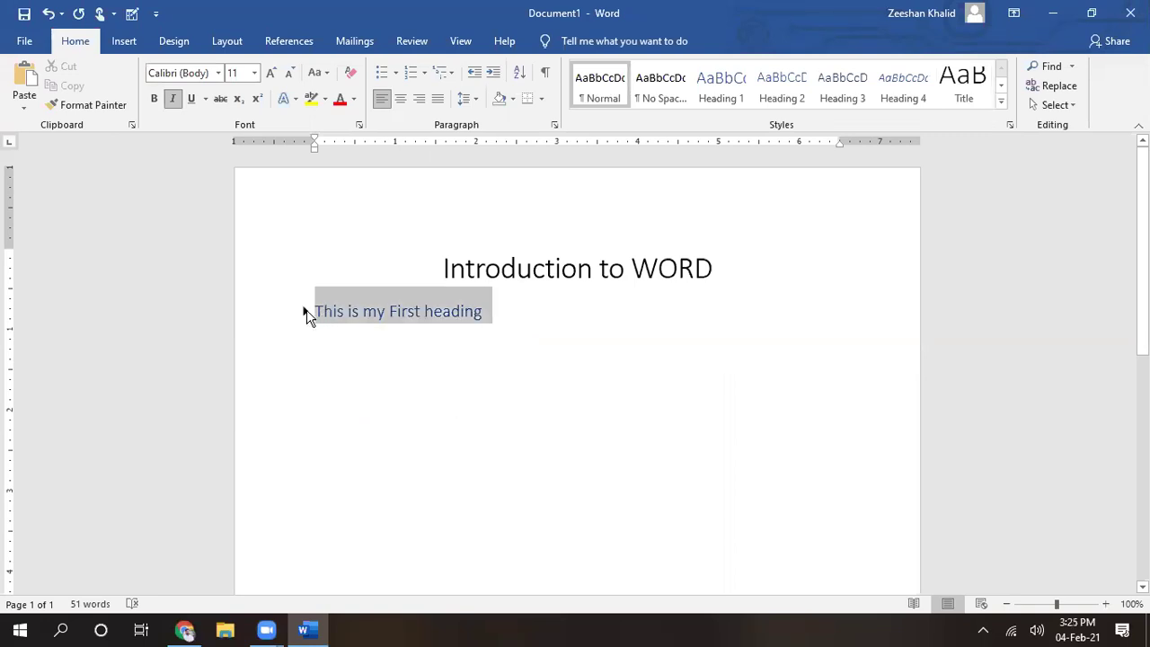
{"action": "left_click", "coordinate": [556, 342]}
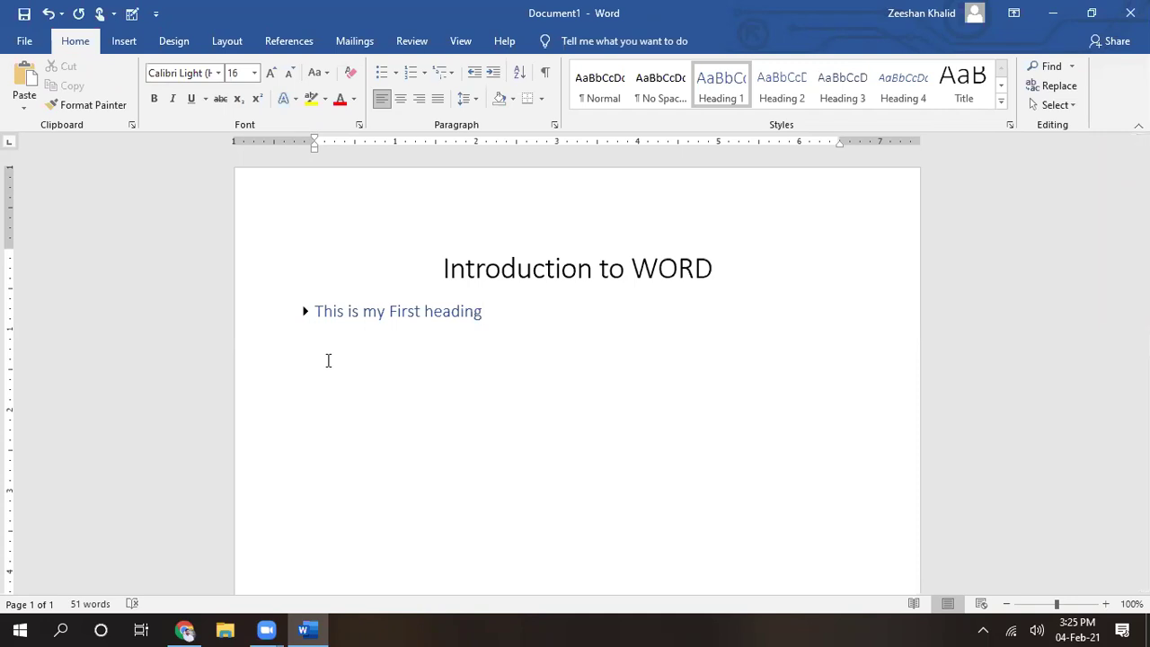
{"action": "key", "text": "alt+shift+plus"}
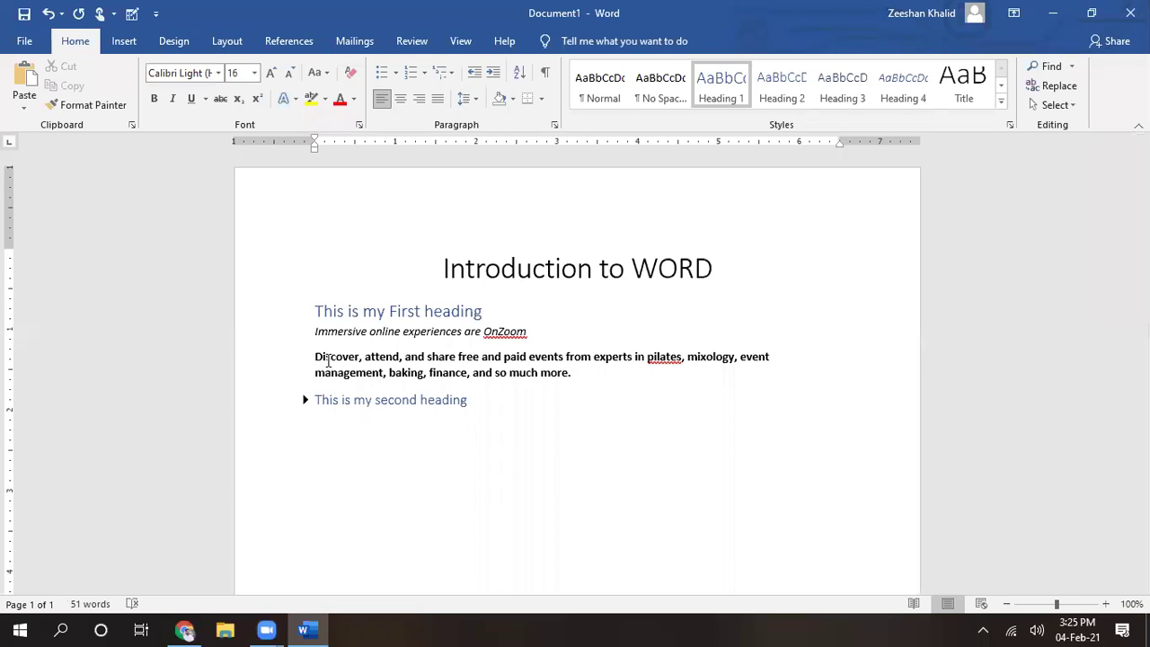
{"action": "key", "text": "alt+shift+minus"}
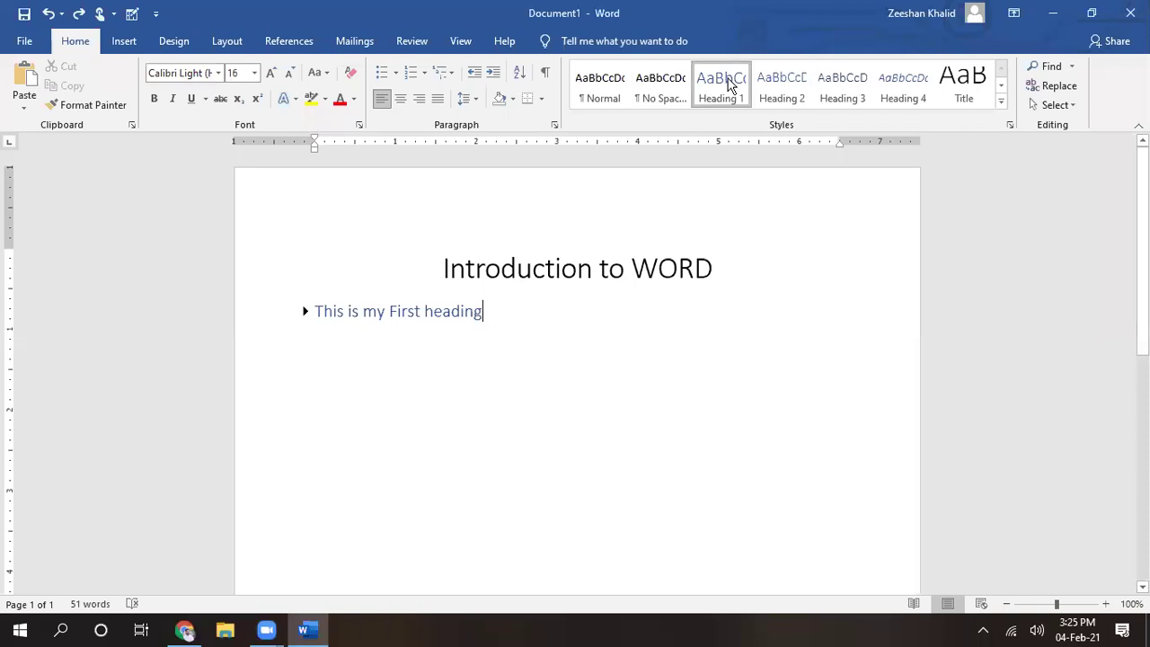
Expand all three heading sections again and start a new line after Sdichsc
{"action": "key", "text": "alt+shift+plus"}
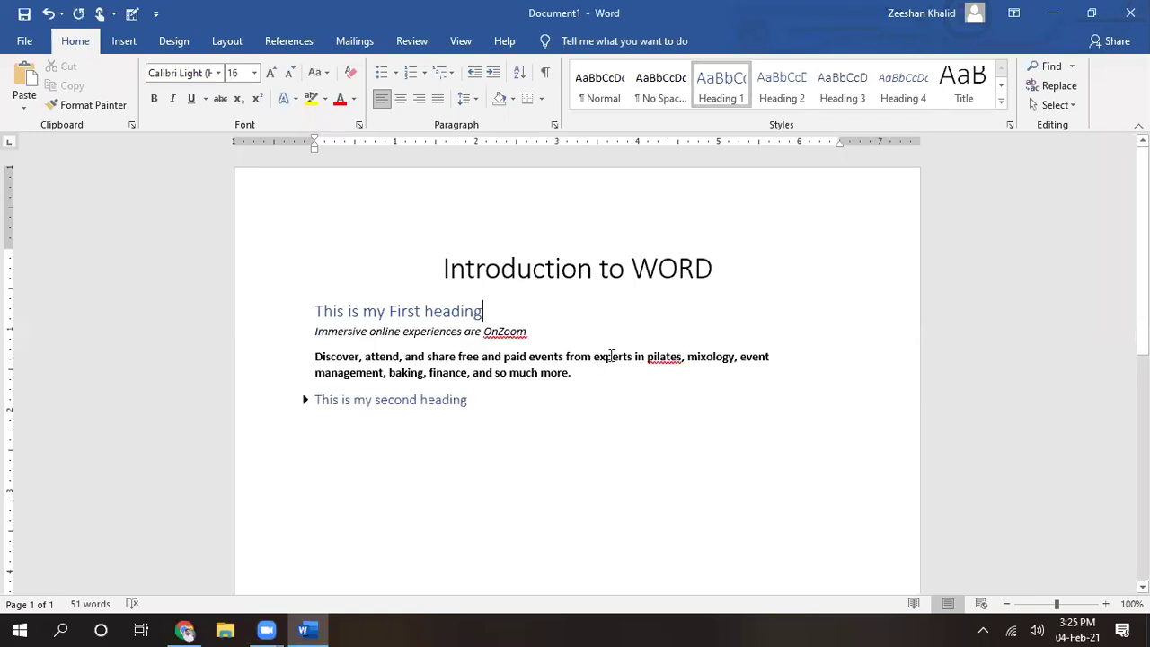
{"action": "left_click", "coordinate": [554, 411]}
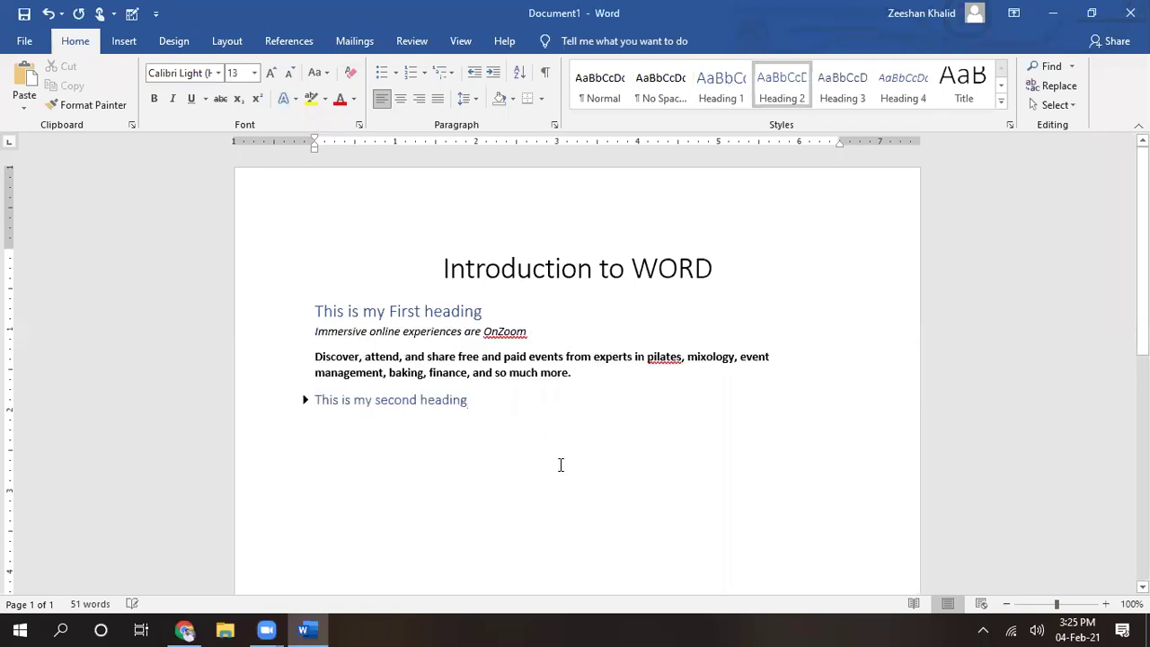
{"action": "key", "text": "alt+shift+plus"}
{"action": "left_click", "coordinate": [521, 531]}
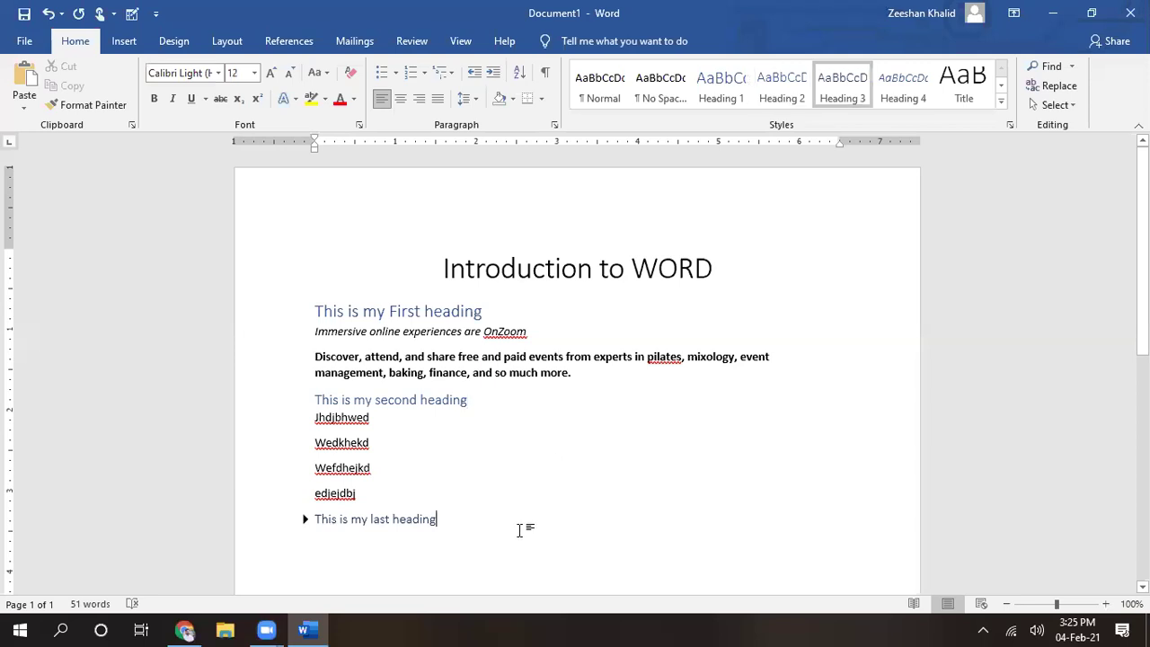
{"action": "key", "text": "alt+shift+plus"}
{"action": "left_click", "coordinate": [443, 577]}
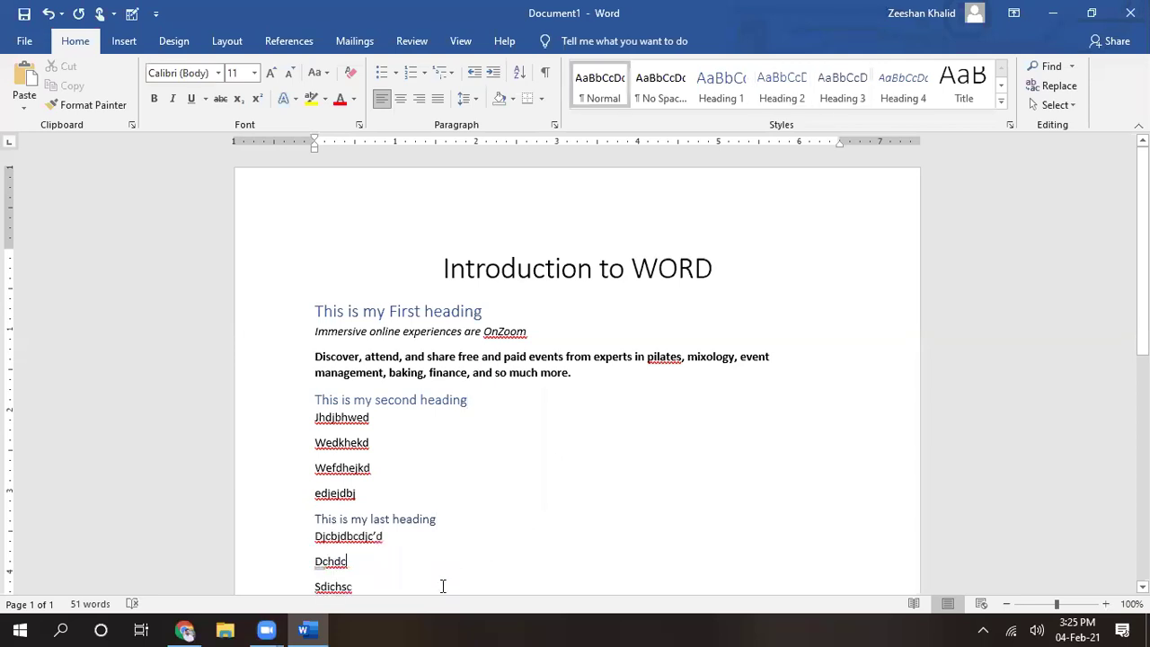
{"action": "key", "text": "Return"}
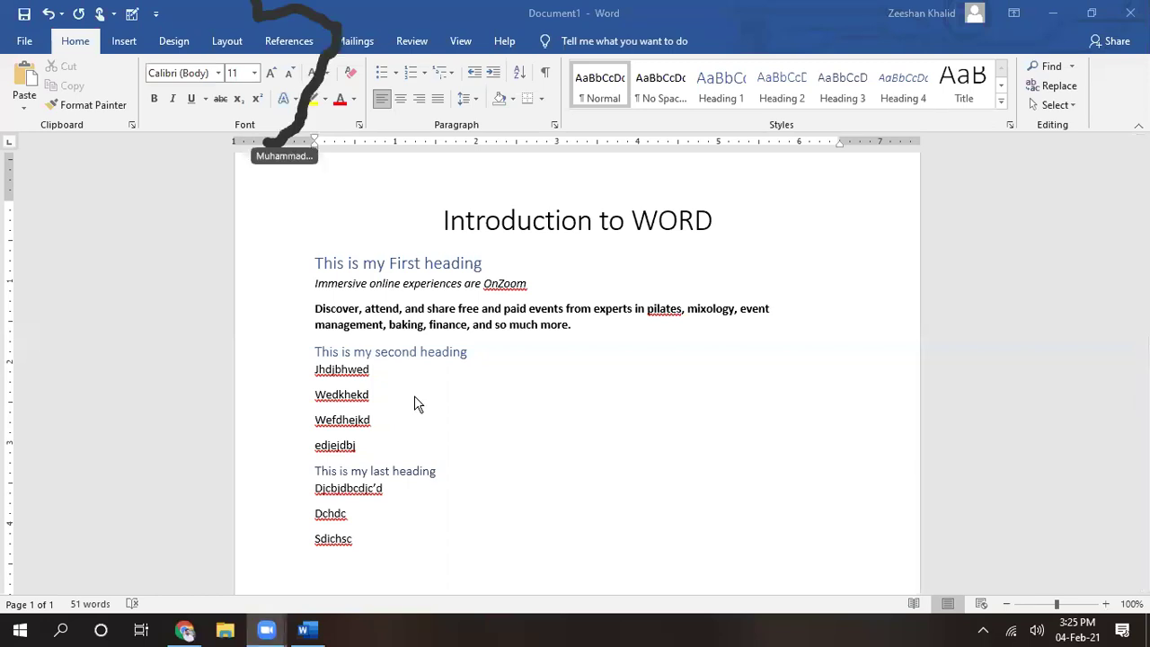
Add 'This is another heading 1' after Sdichsc in Heading 1 style
{"action": "left_click", "coordinate": [339, 568]}
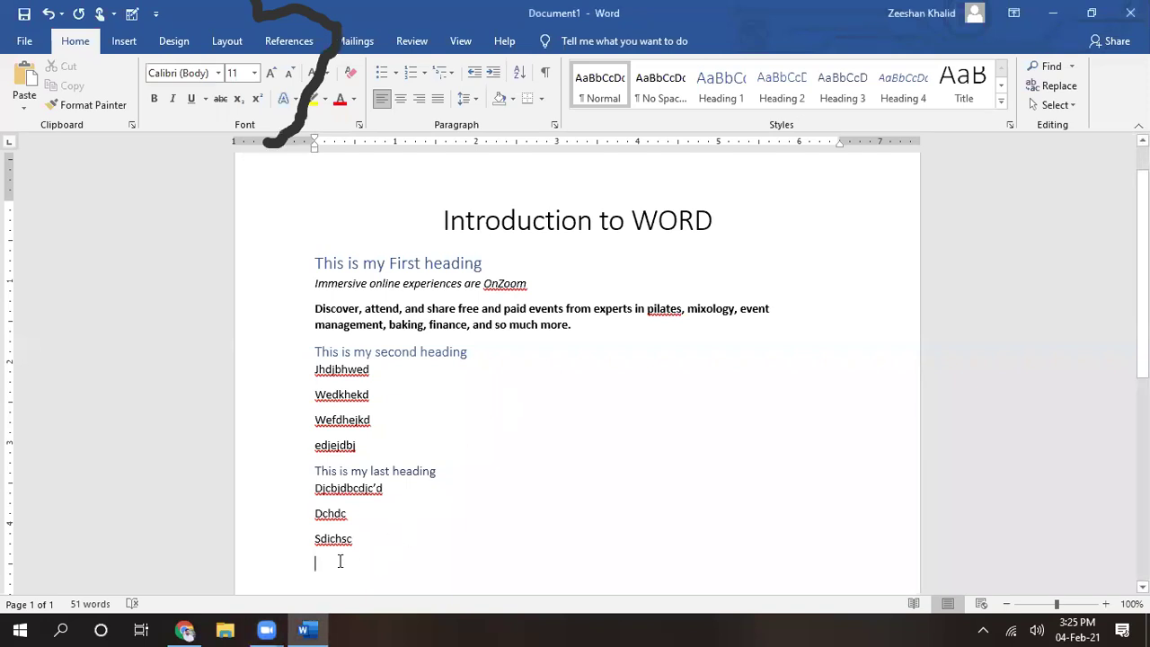
{"action": "type", "text": "This"}
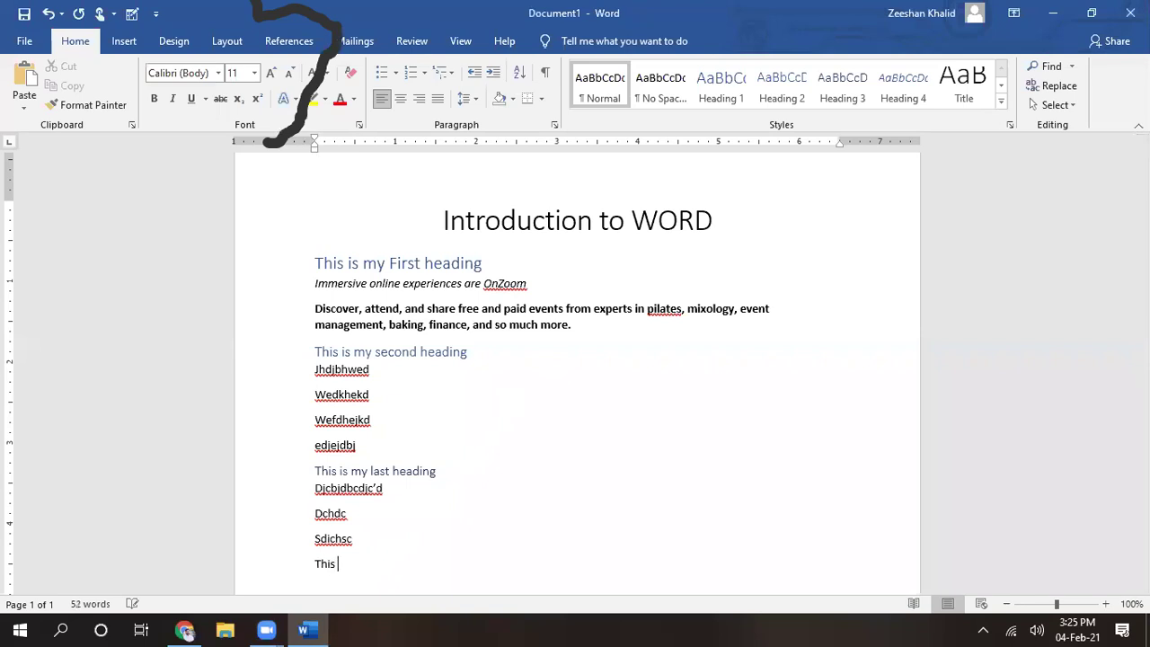
{"action": "type", "text": " is"}
{"action": "type", "text": " another "}
{"action": "type", "text": "heading 1"}
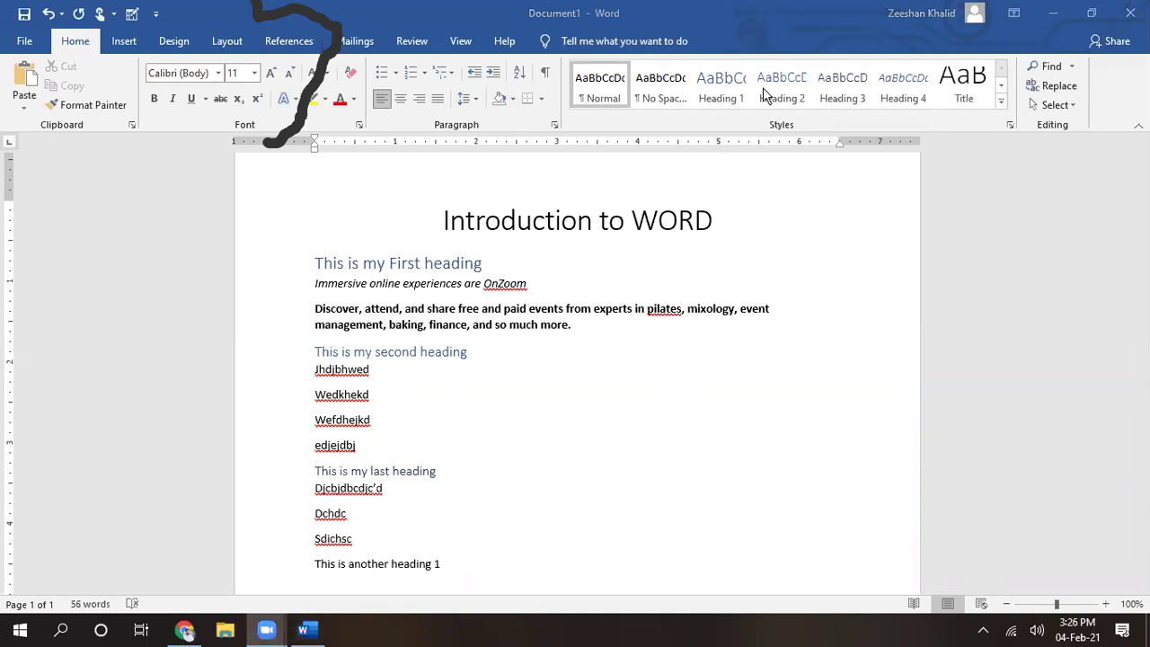
{"action": "left_click", "coordinate": [444, 563]}
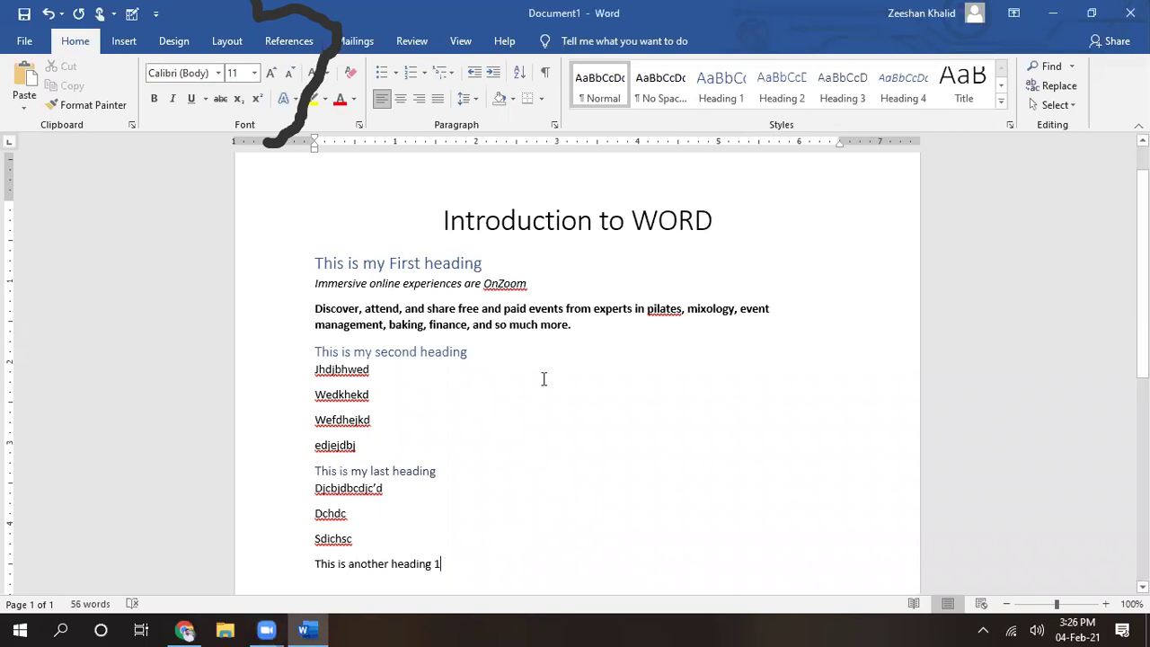
{"action": "left_click", "coordinate": [724, 105]}
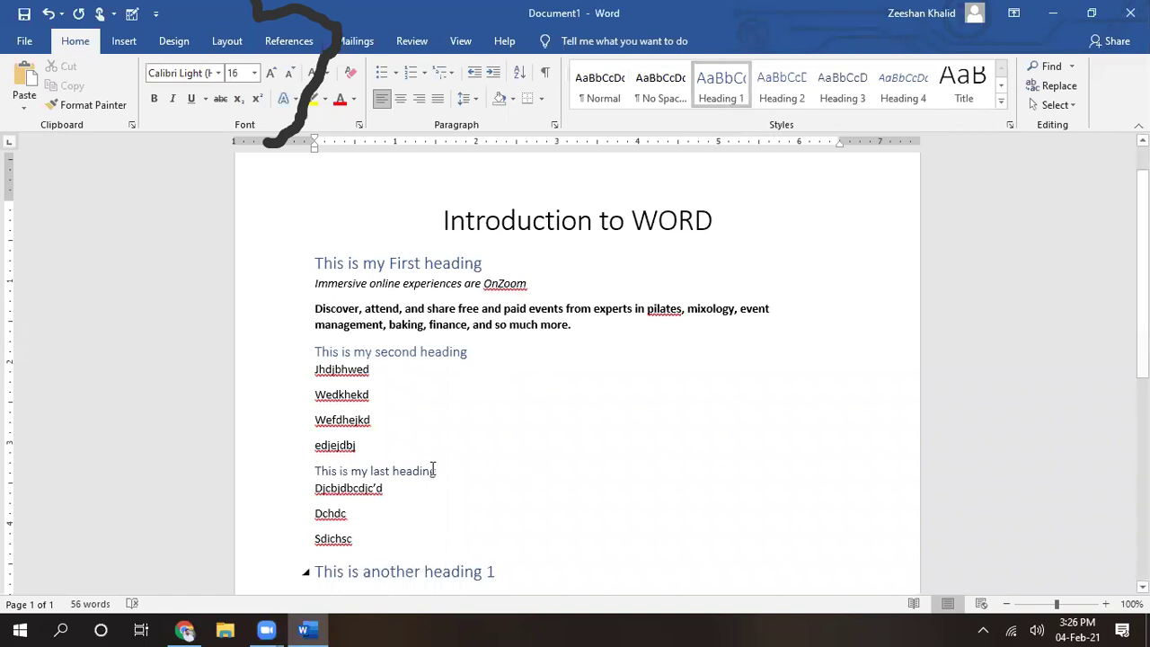
Collapse the first heading, then add filler lines knhknc, fcdkncd, dcnkdkcn, jdnvvcj under the new heading
{"action": "left_click", "coordinate": [306, 264]}
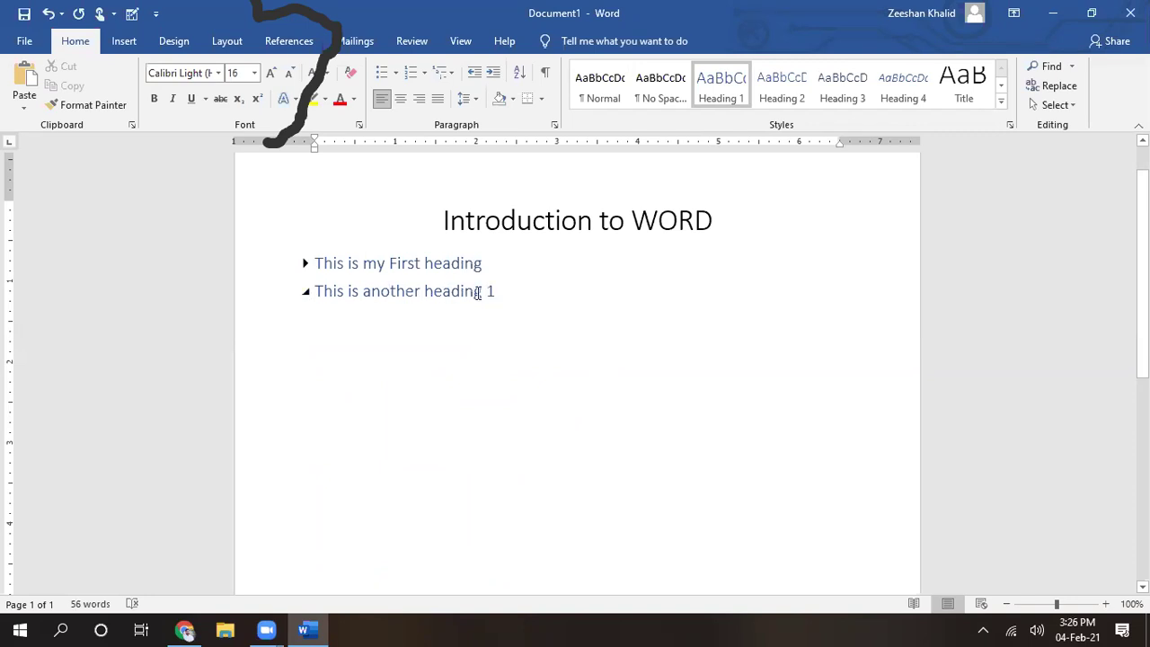
{"action": "key", "text": "Return"}
{"action": "type", "text": "knhknc"}
{"action": "key", "text": "Return"}
{"action": "type", "text": "fcdkncd"}
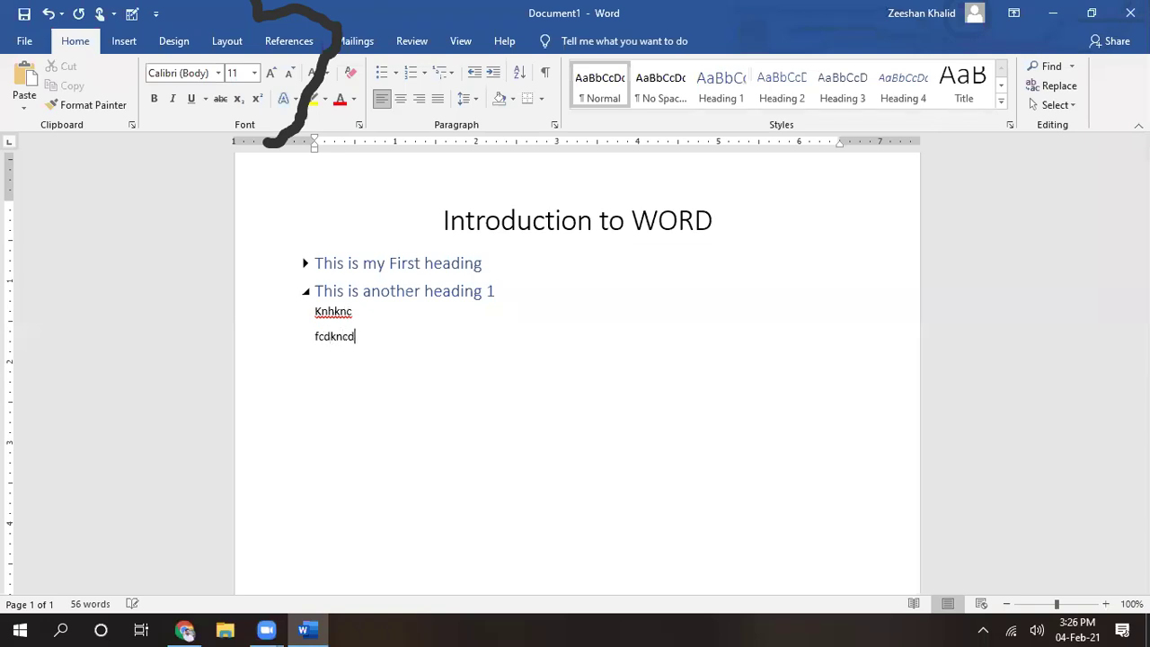
{"action": "key", "text": "Return"}
{"action": "type", "text": "dcnkdkcn"}
{"action": "key", "text": "Return"}
{"action": "type", "text": "jdnvvcj"}
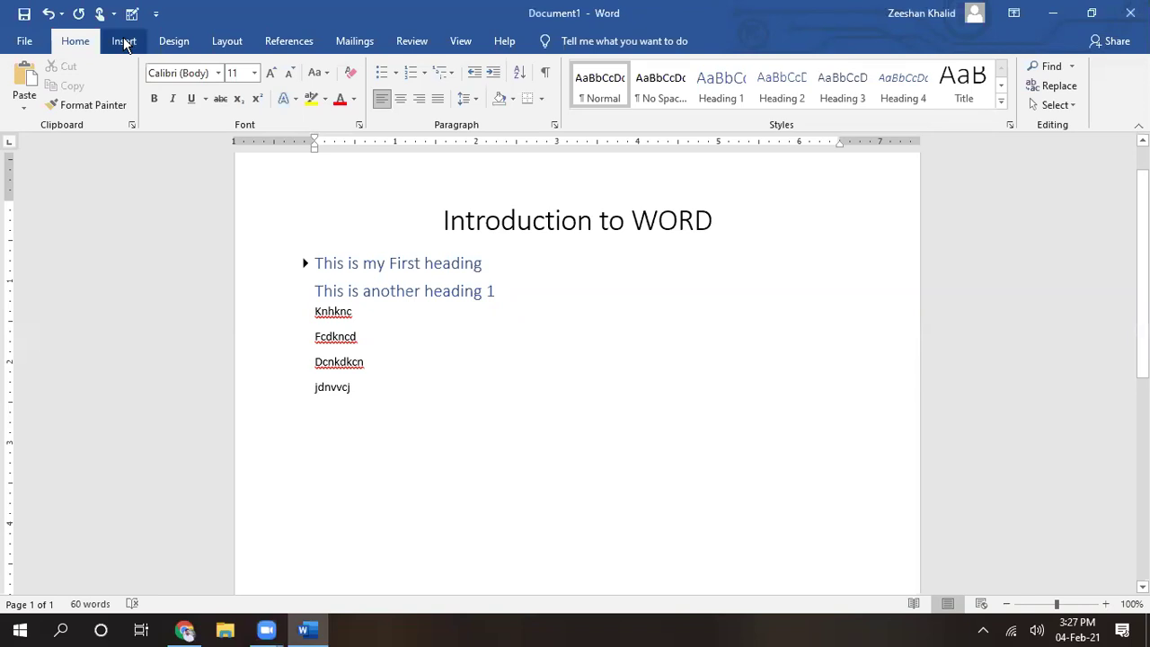
Open the Cover Page design gallery from the Insert ribbon
{"action": "left_click", "coordinate": [124, 43]}
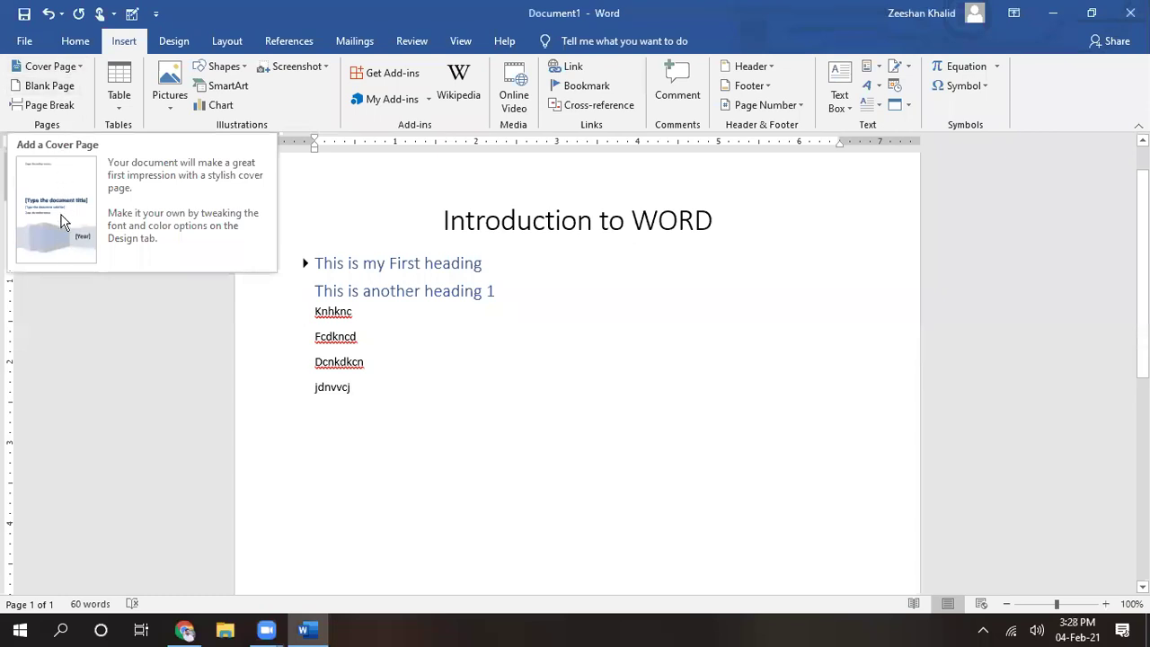
{"action": "left_click", "coordinate": [75, 67]}
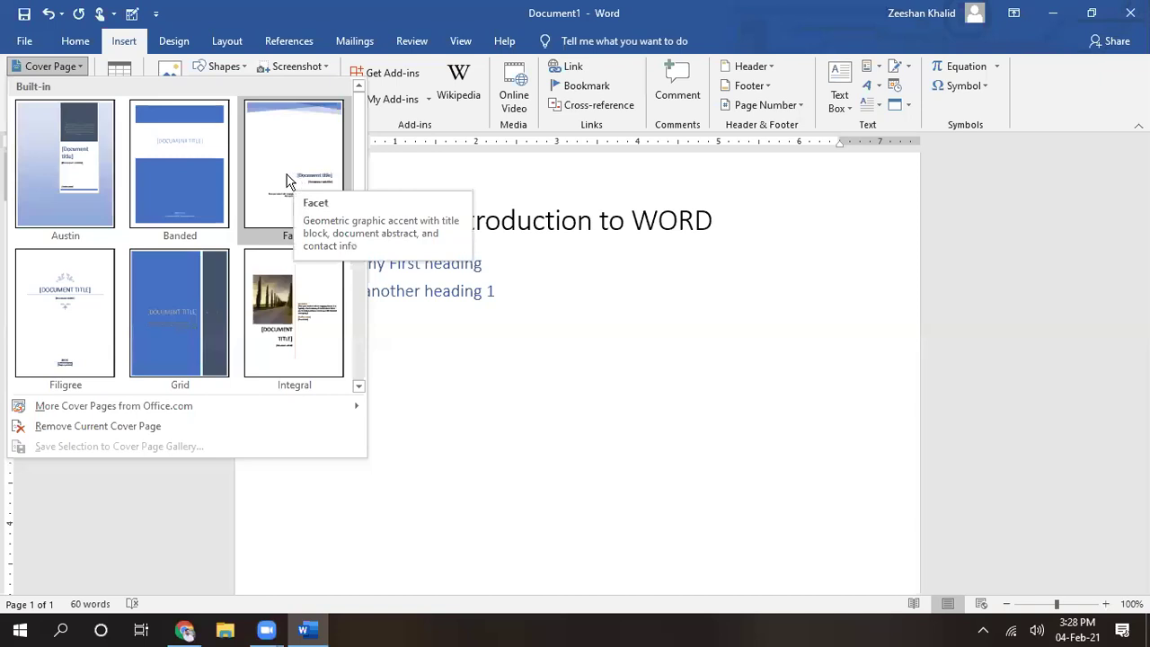
Insert the Filigree cover page, replace its title placeholder with COMPUTER SCIENCE, and select the subtitle
{"action": "left_click", "coordinate": [93, 302]}
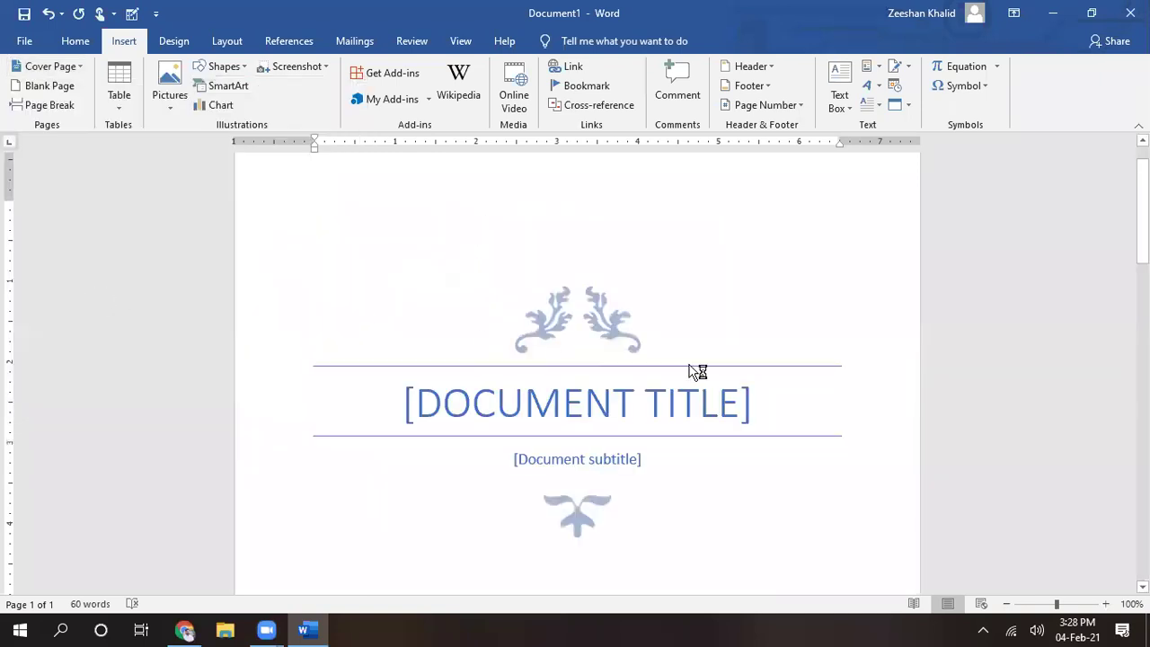
{"action": "left_click", "coordinate": [736, 412]}
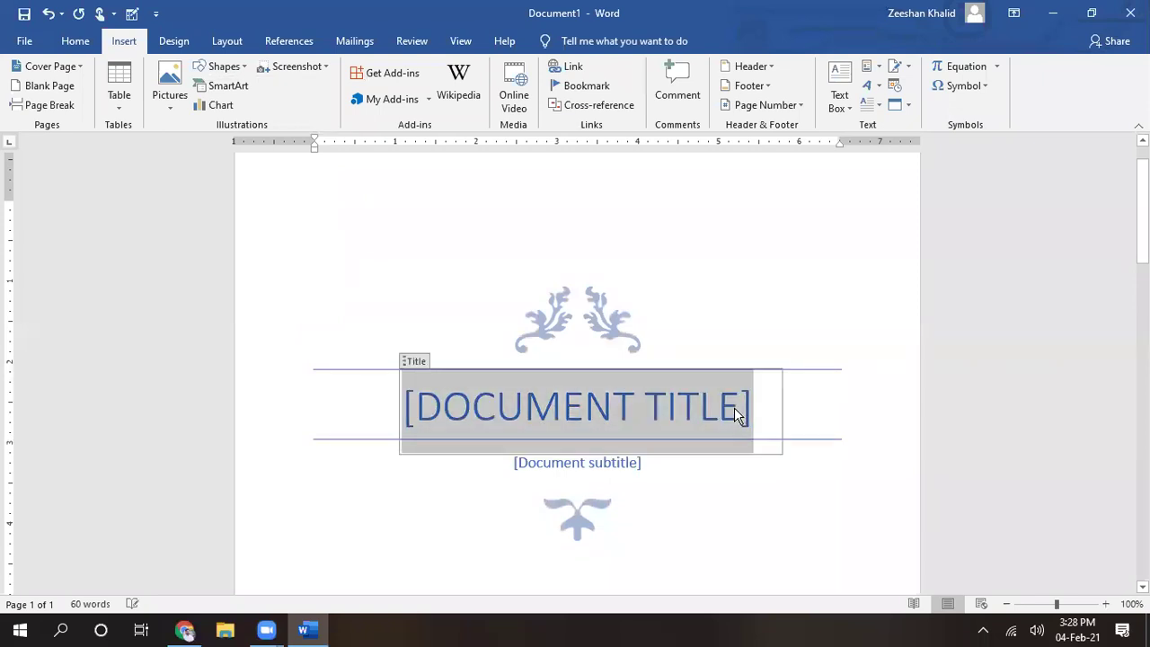
{"action": "type", "text": "COMPUTER SCIENCE"}
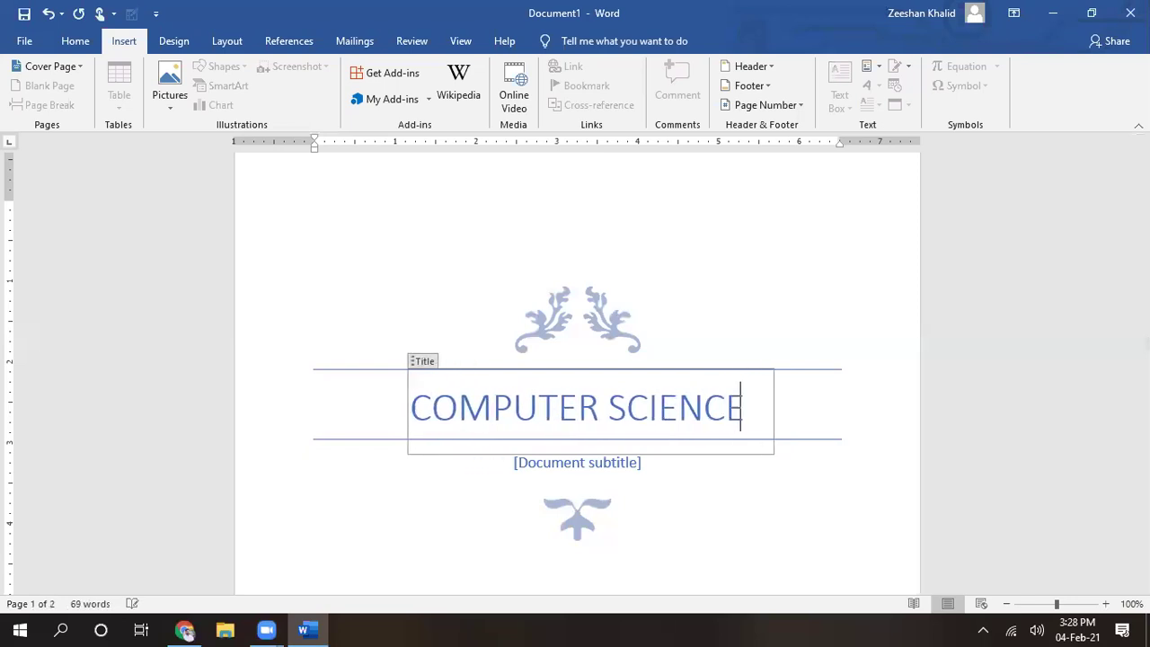
{"action": "left_click", "coordinate": [558, 465]}
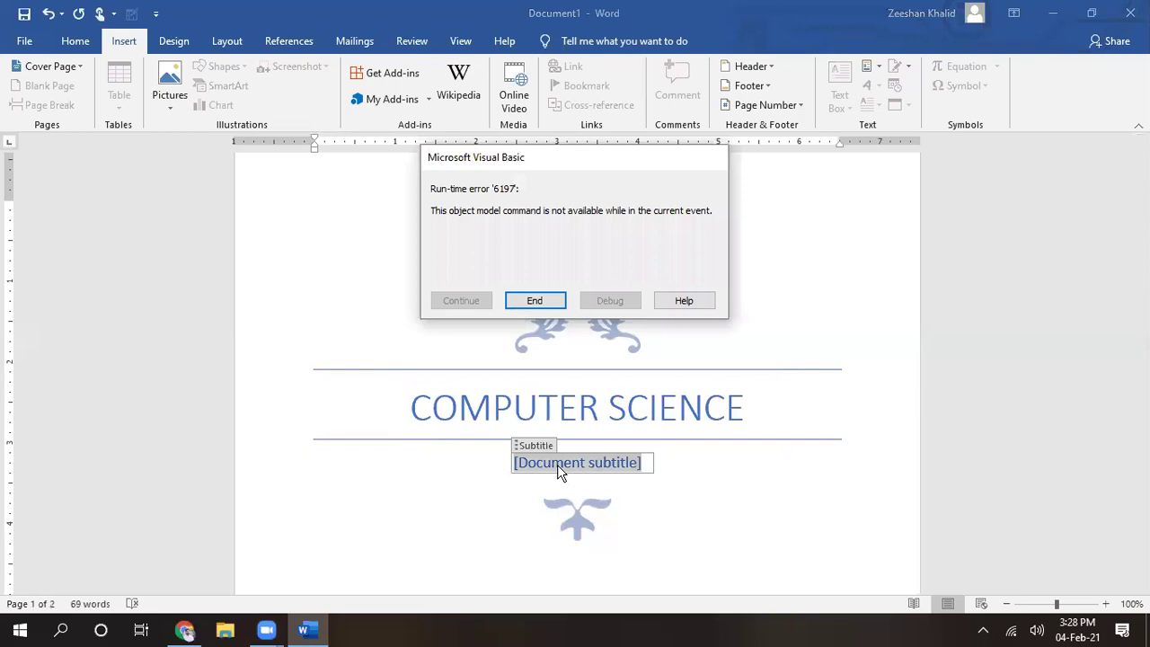
Replace the subtitle placeholder with 'For tood Sciences', then fix the typo so it reads 'For Food Sciences'
{"action": "left_click", "coordinate": [534, 300]}
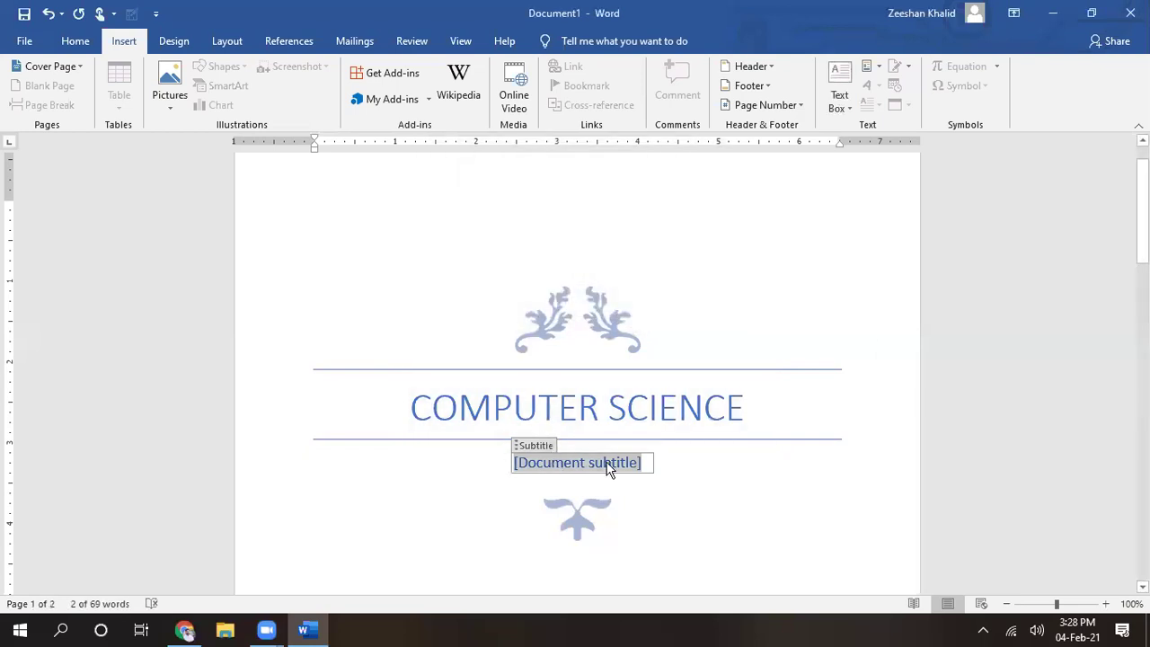
{"action": "key", "text": "Delete"}
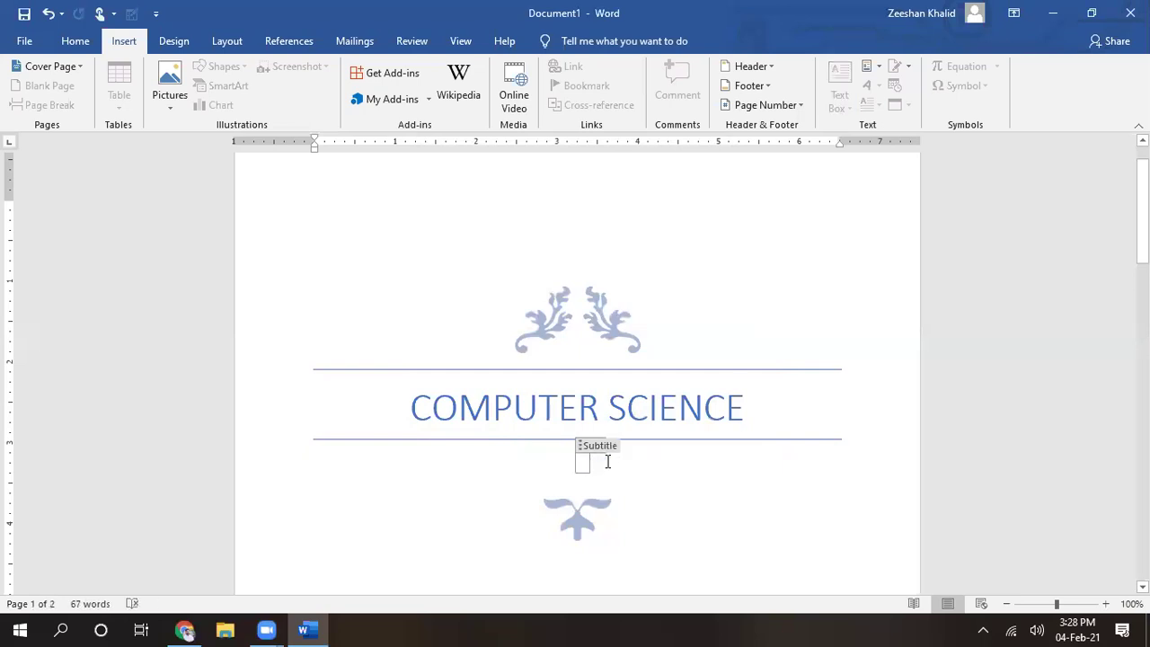
{"action": "type", "text": "For "}
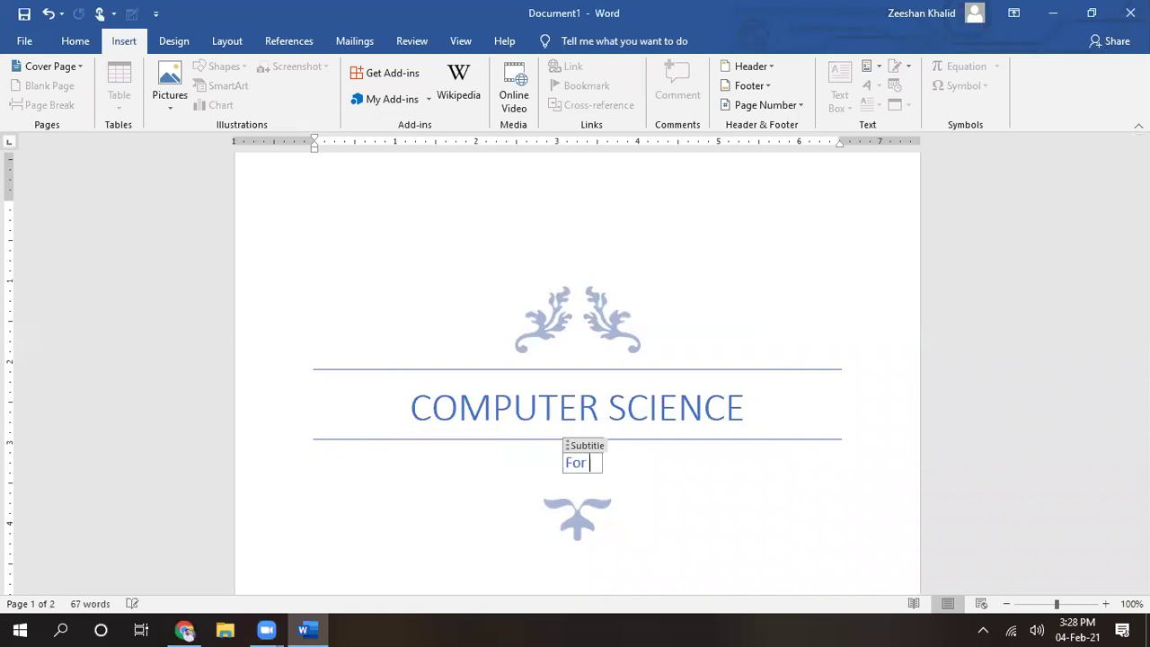
{"action": "type", "text": "tood "}
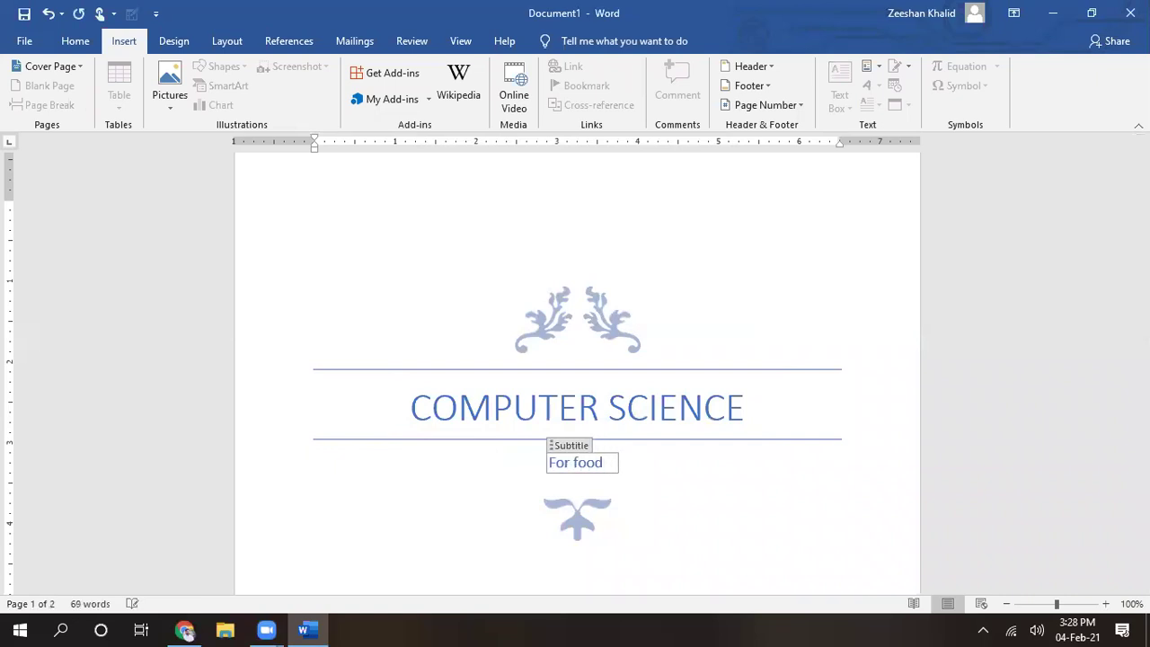
{"action": "type", "text": "Science"}
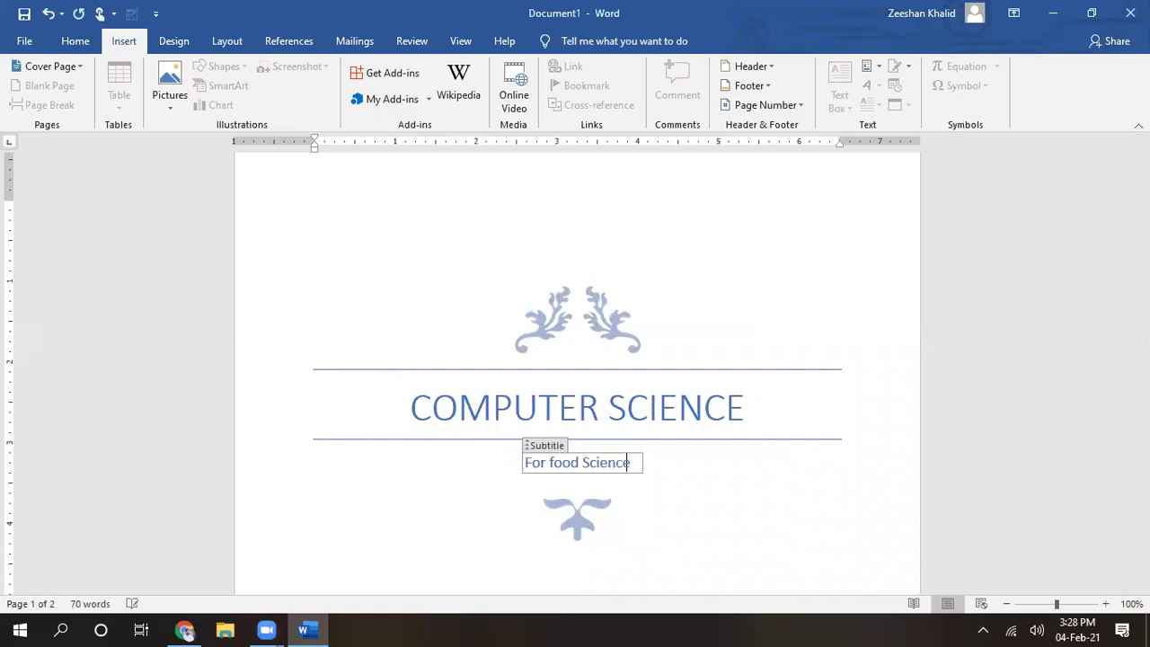
{"action": "type", "text": "s"}
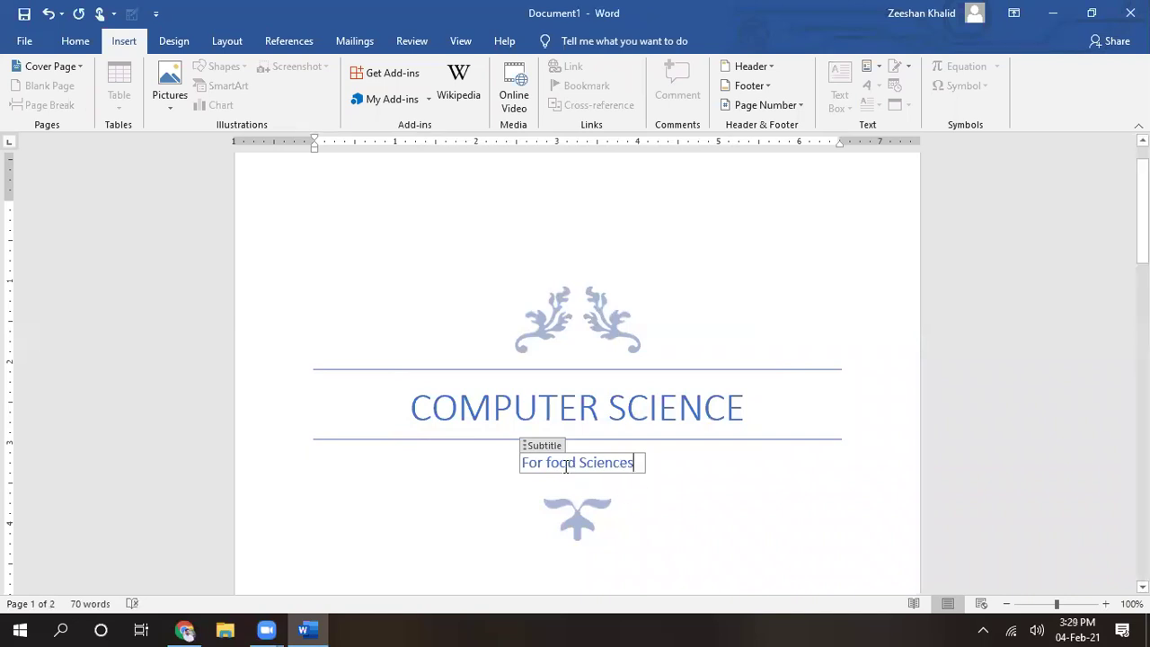
{"action": "left_click", "coordinate": [552, 466]}
{"action": "key", "text": "BackSpace"}
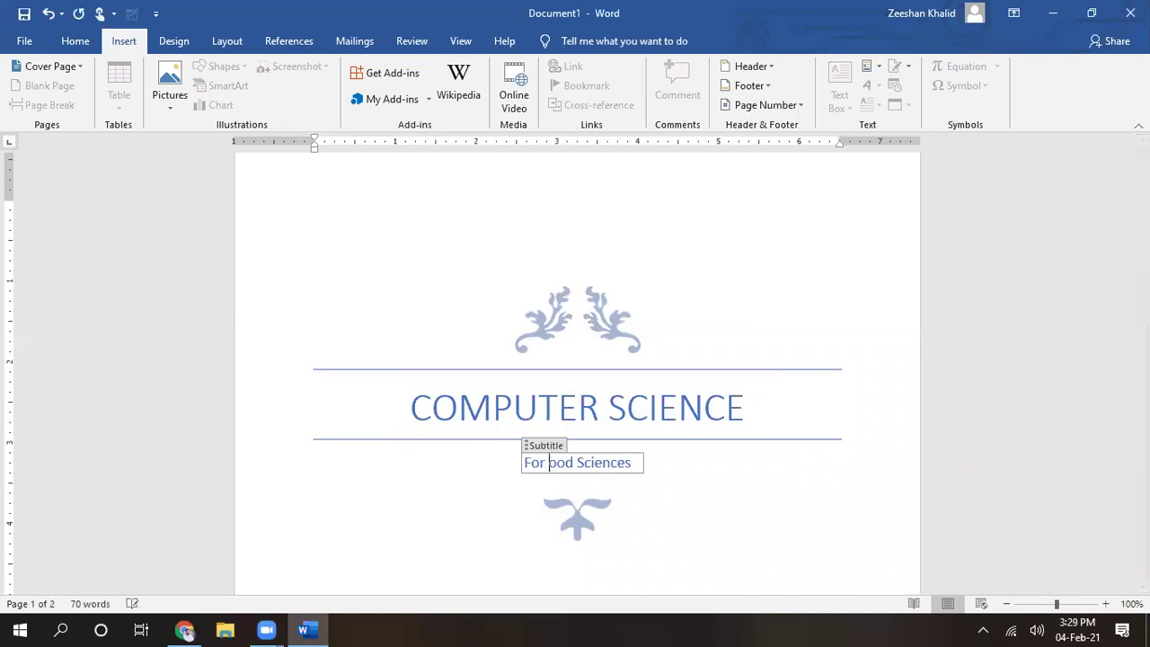
{"action": "type", "text": "F"}
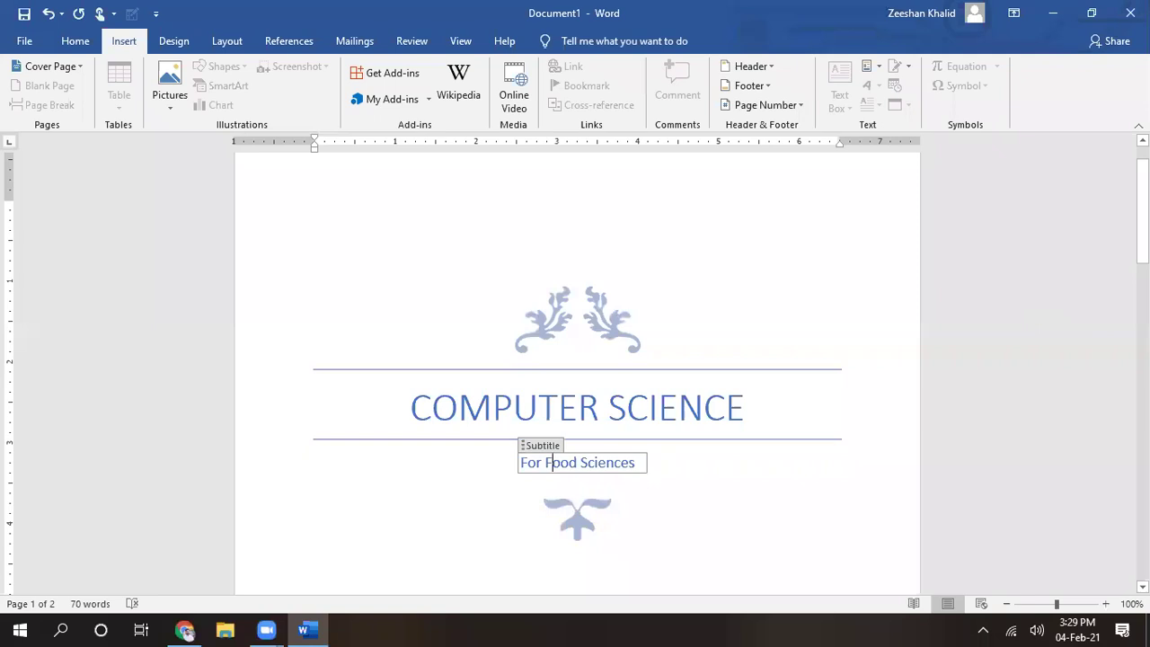
{"action": "left_click_drag", "start_coordinate": [1143, 212], "coordinate": [1143, 327]}
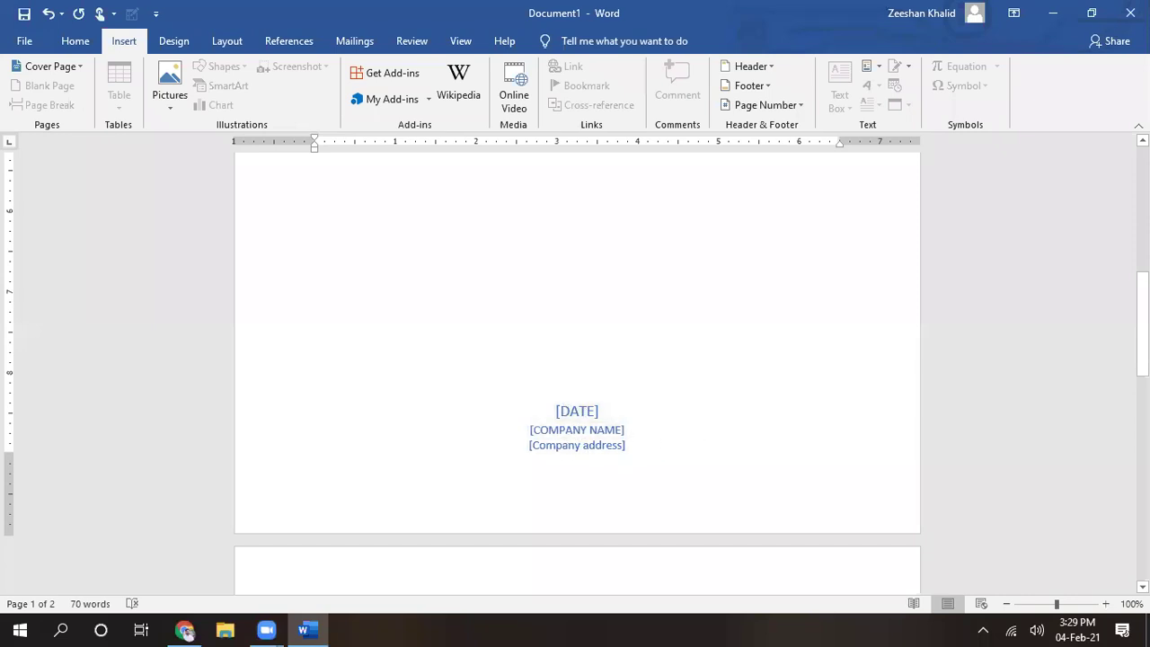
Scroll back to the Introduction to WORD page and place the cursor after the Fcdkncd line
{"action": "mouse_move", "coordinate": [1143, 323]}
{"action": "left_mouse_down"}
{"action": "mouse_move", "coordinate": [1143, 274]}
{"action": "mouse_move", "coordinate": [1143, 407]}
{"action": "left_mouse_up"}
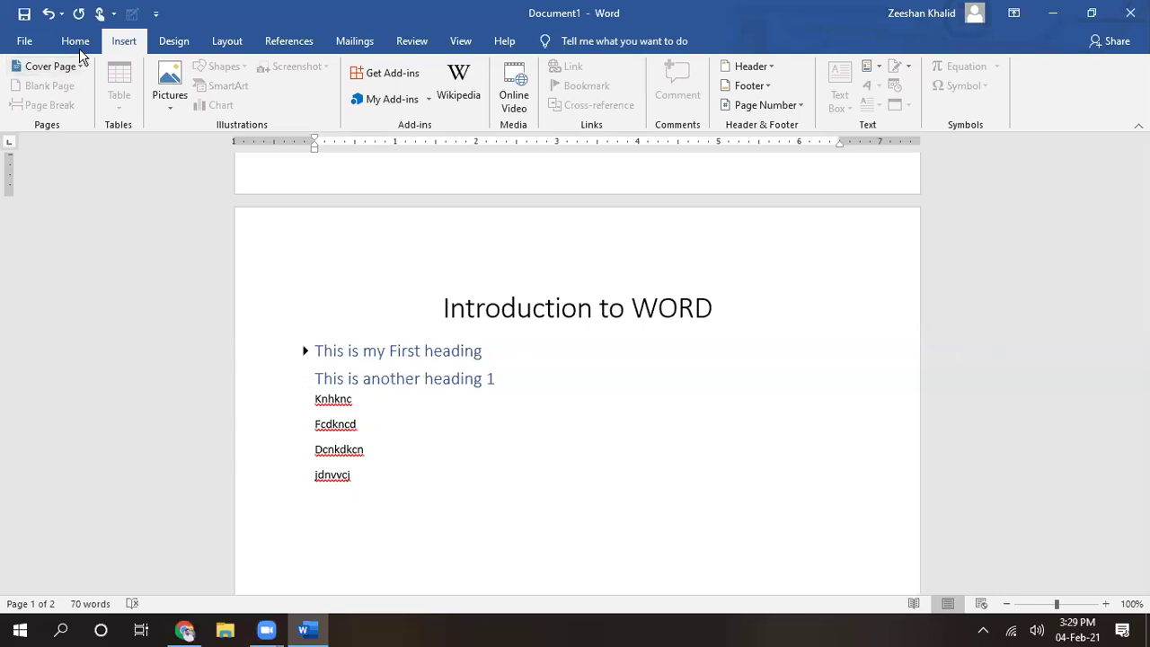
{"action": "left_click", "coordinate": [591, 440]}
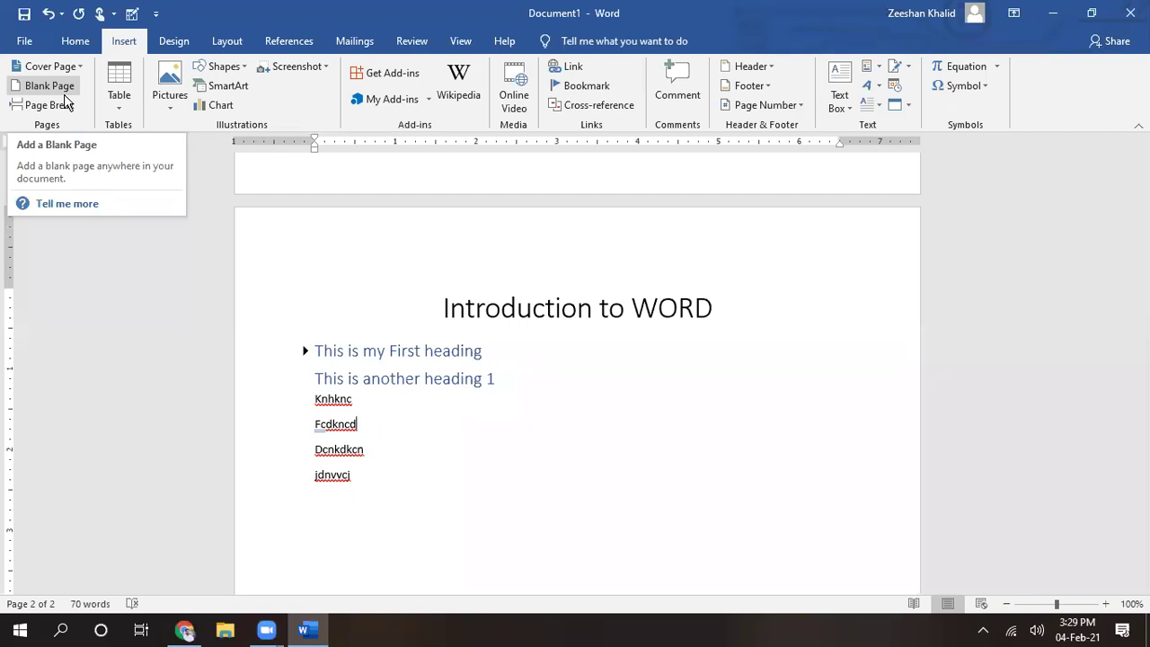
Insert a blank page, then type 'Jkhbjk' and 'khkh' on separate lines of the next page
{"action": "left_click", "coordinate": [63, 93]}
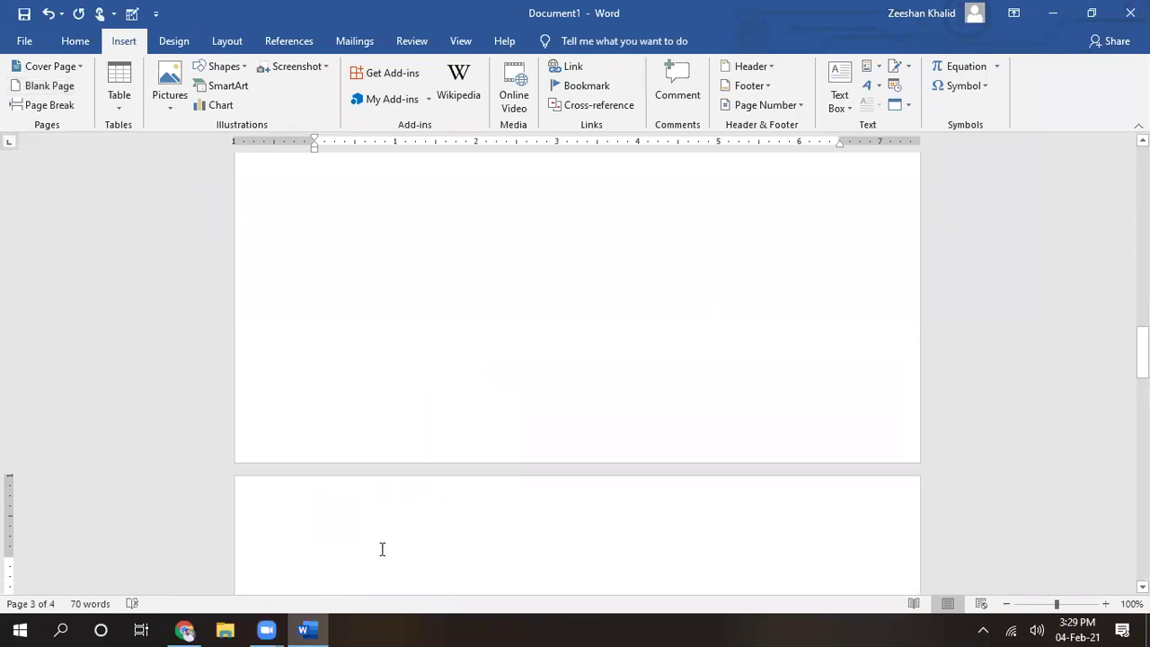
{"action": "type", "text": "Jkhbjk"}
{"action": "key", "text": "Return"}
{"action": "type", "text": "khkh"}
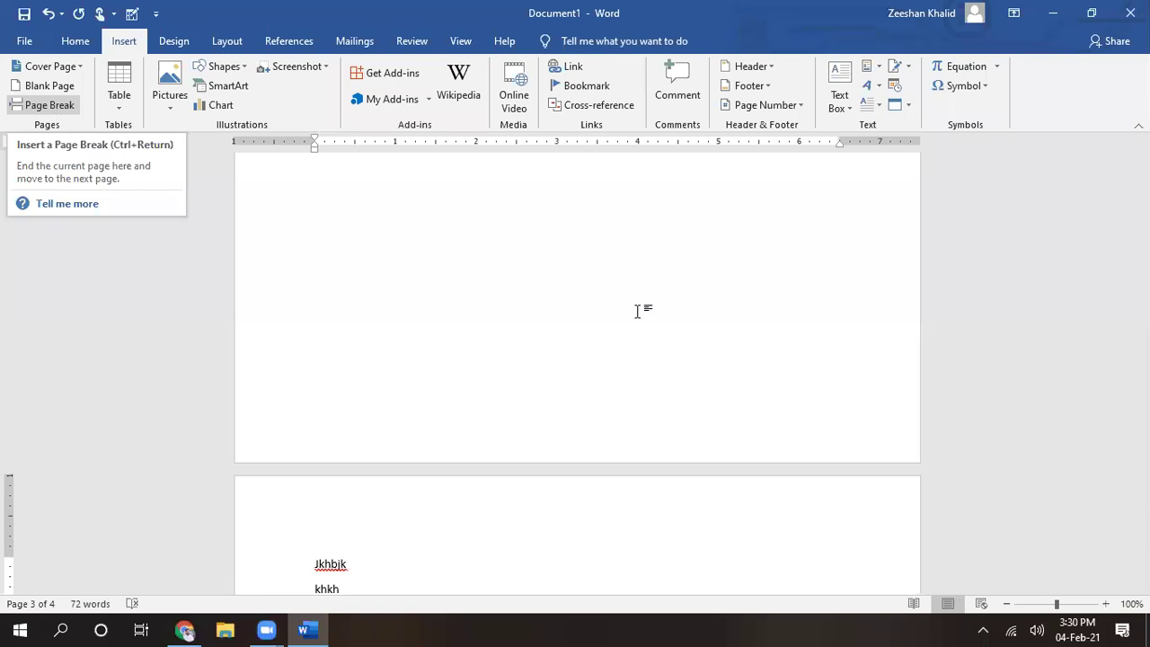
{"action": "left_click_drag", "start_coordinate": [1142, 353], "coordinate": [1012, 322]}
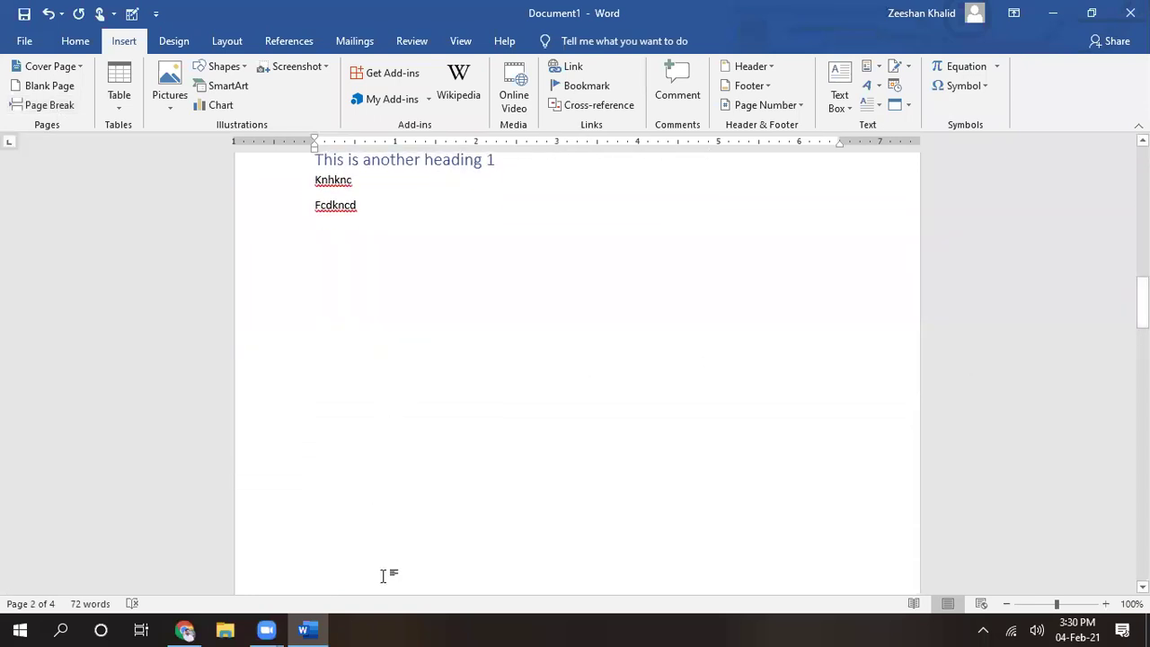
Type 'slk' on a line below Fcdkncd
{"action": "double_click", "coordinate": [452, 252]}
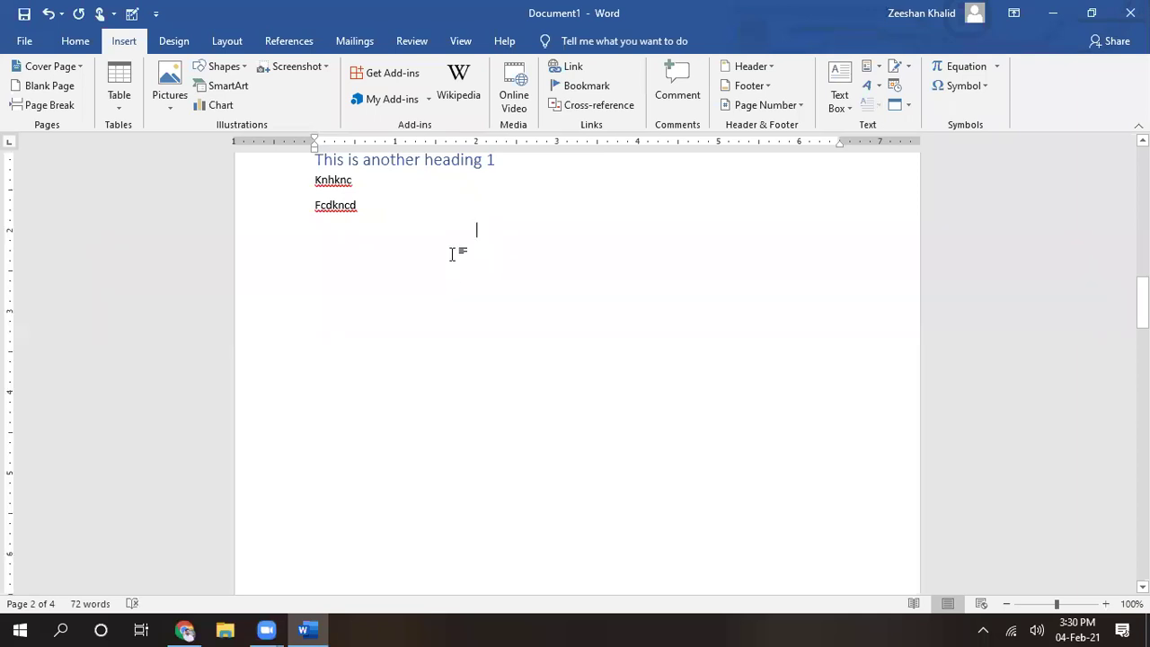
{"action": "type", "text": "slk"}
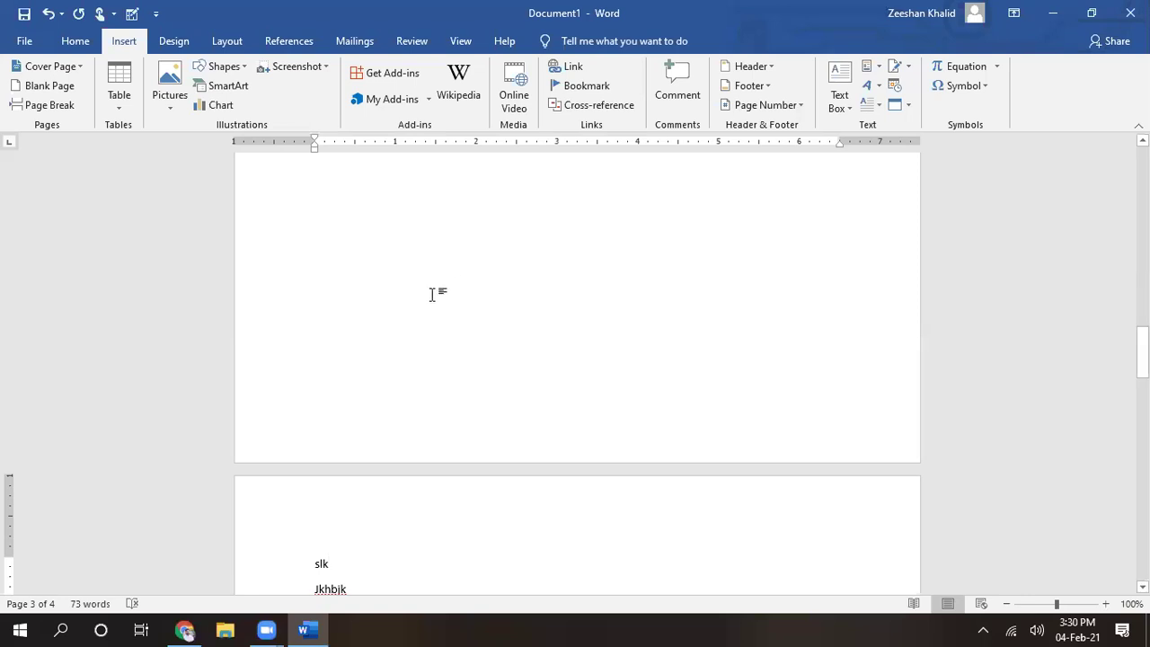
{"action": "left_click_drag", "start_coordinate": [1142, 355], "coordinate": [1142, 274]}
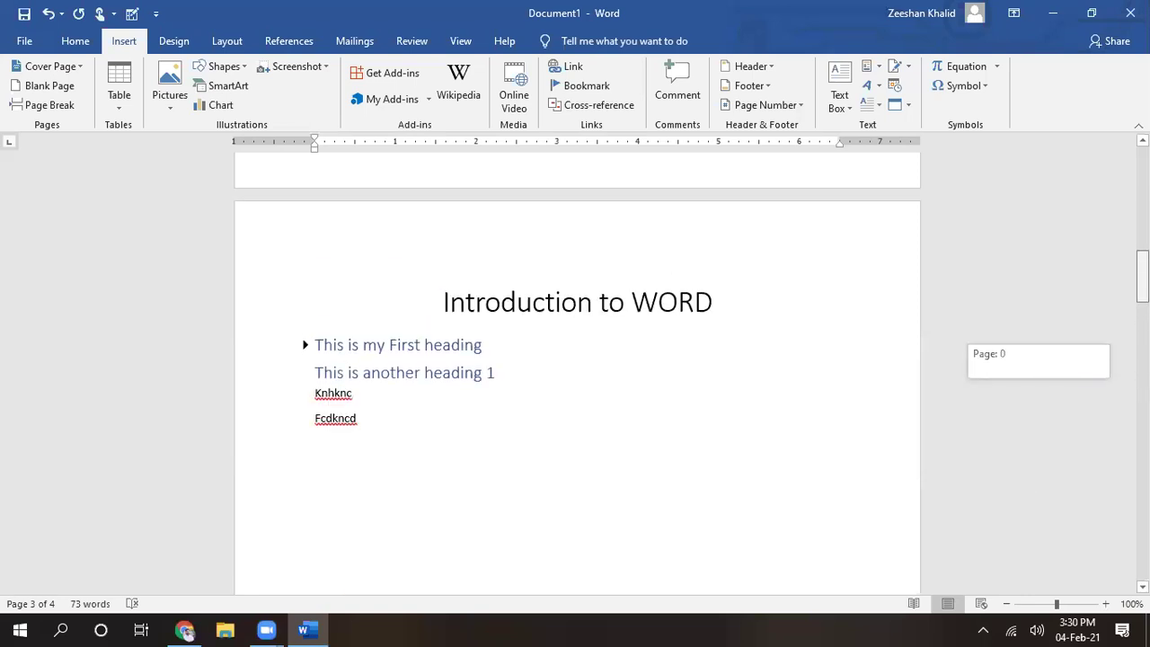
Add filler lines after Fcdkncd: 'skdncksd', then 'skdvnsd' followed by a long string of short words
{"action": "left_click", "coordinate": [366, 440]}
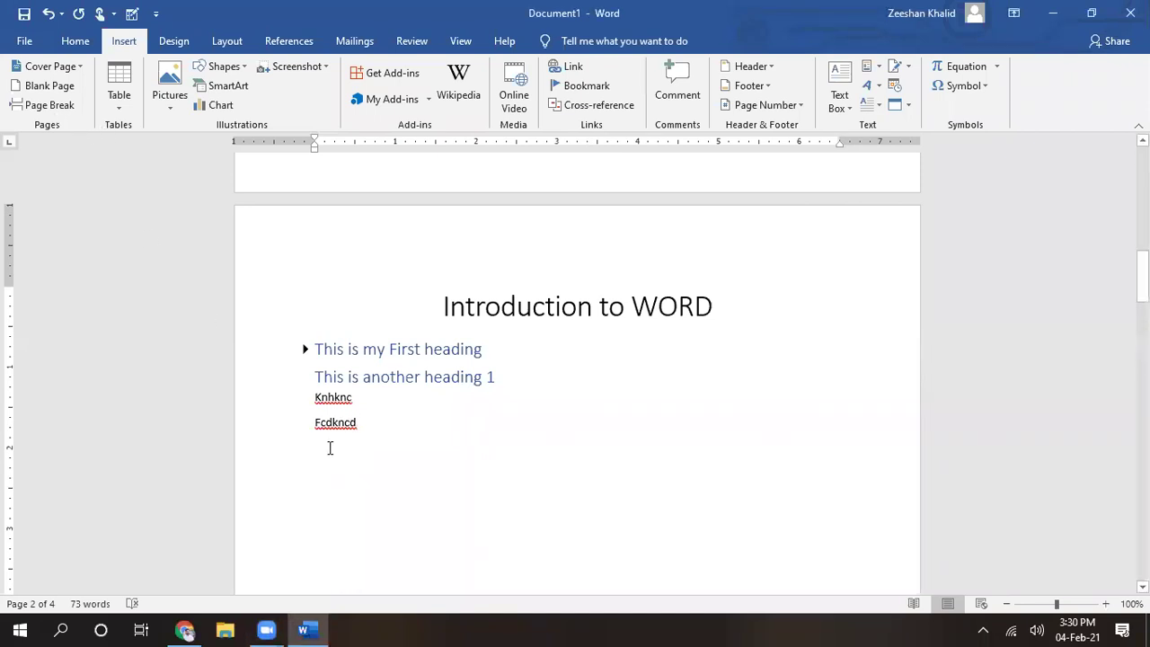
{"action": "key", "text": "Return"}
{"action": "type", "text": "skdncksd"}
{"action": "key", "text": "Return"}
{"action": "type", "text": "skdvns"}
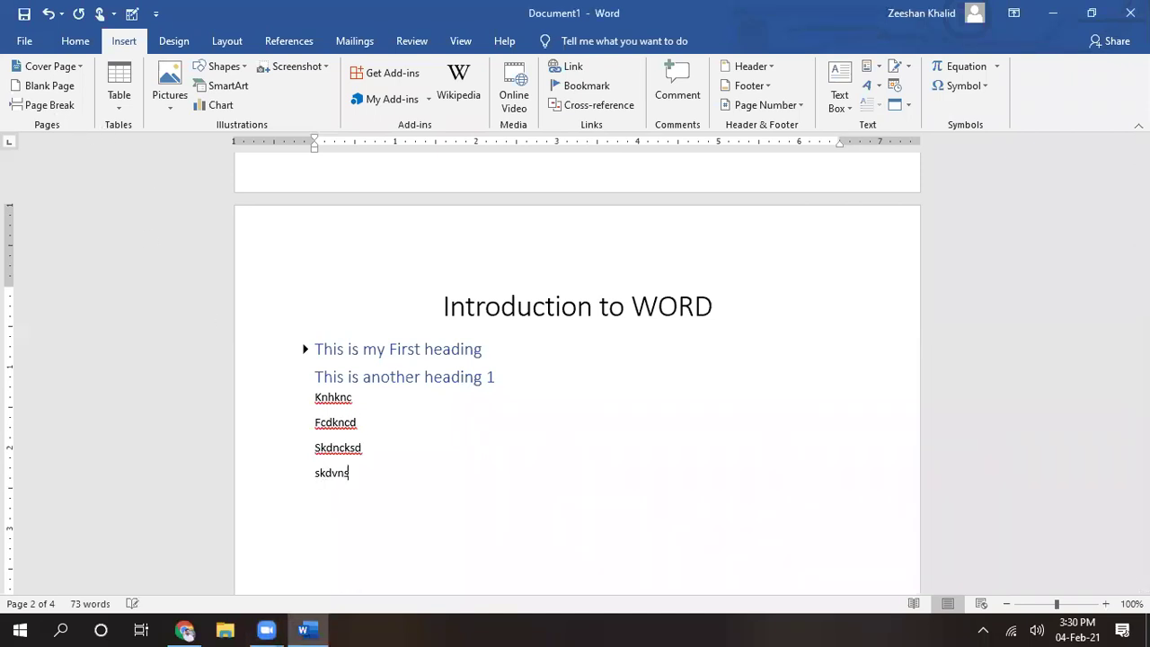
{"action": "type", "text": "d sjdknsd ffsd f sdf s df sd fs df s df sdf sd df sdf sdd f sddf sdf sd fs df s"}
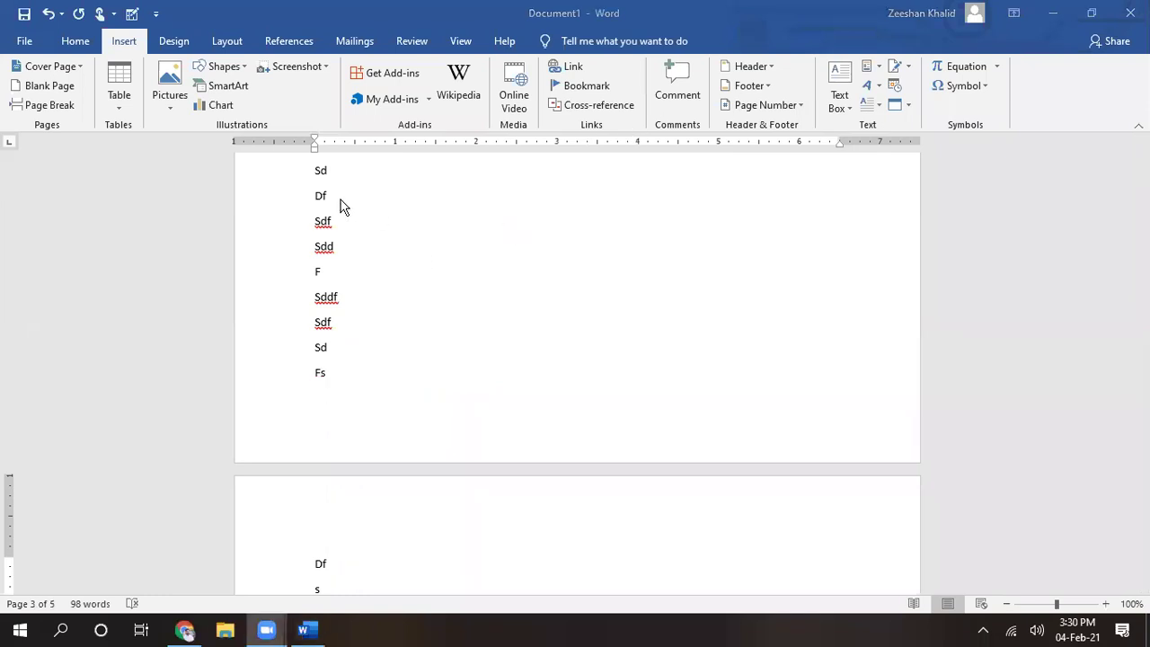
Add empty lines after the Sd line to push the following lines toward the next page
{"action": "left_click", "coordinate": [582, 308]}
{"action": "scroll", "coordinate": [582, 305], "scroll_direction": "up", "scroll_amount": 3}
{"action": "scroll", "coordinate": [584, 301], "scroll_direction": "up", "scroll_amount": 2}
{"action": "scroll", "coordinate": [584, 301], "scroll_direction": "up", "scroll_amount": 1}
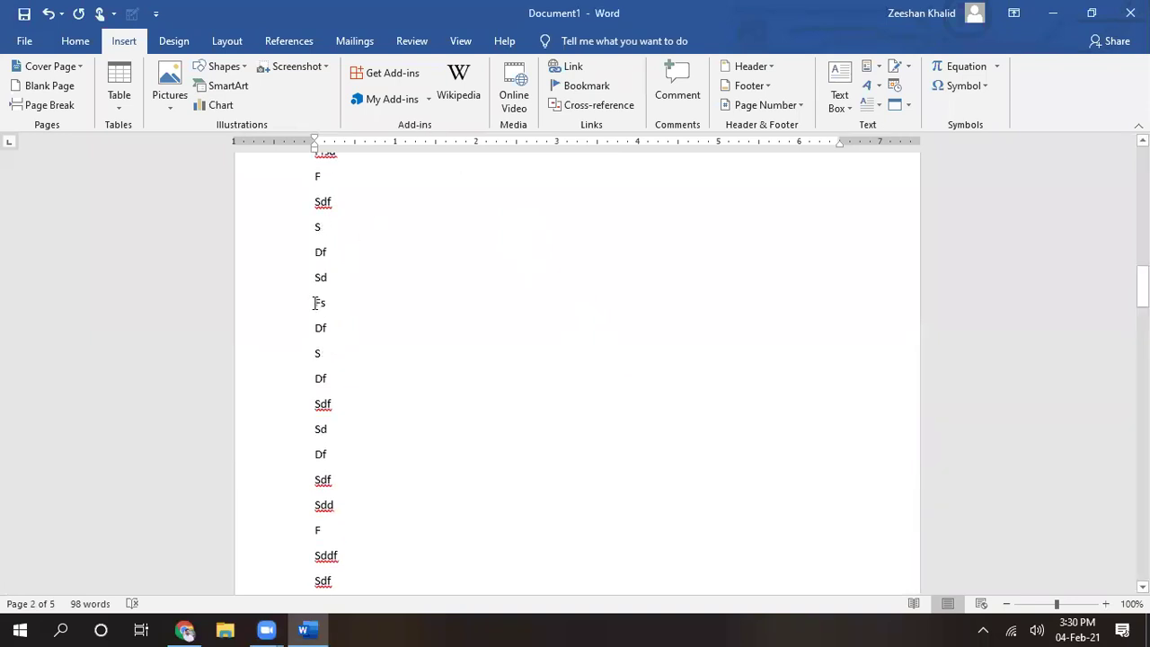
{"action": "left_click", "coordinate": [330, 280]}
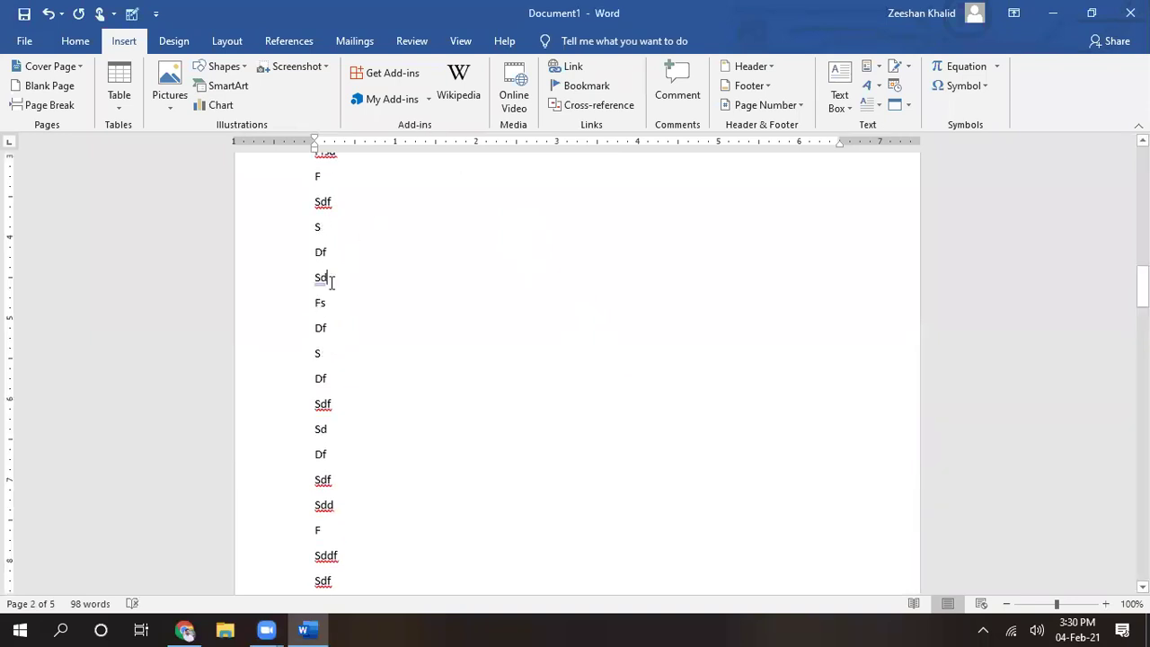
{"action": "key", "text": "Return"}
{"action": "key", "text": "Return"}
{"action": "key", "text": "Return"}
{"action": "key", "text": "Return"}
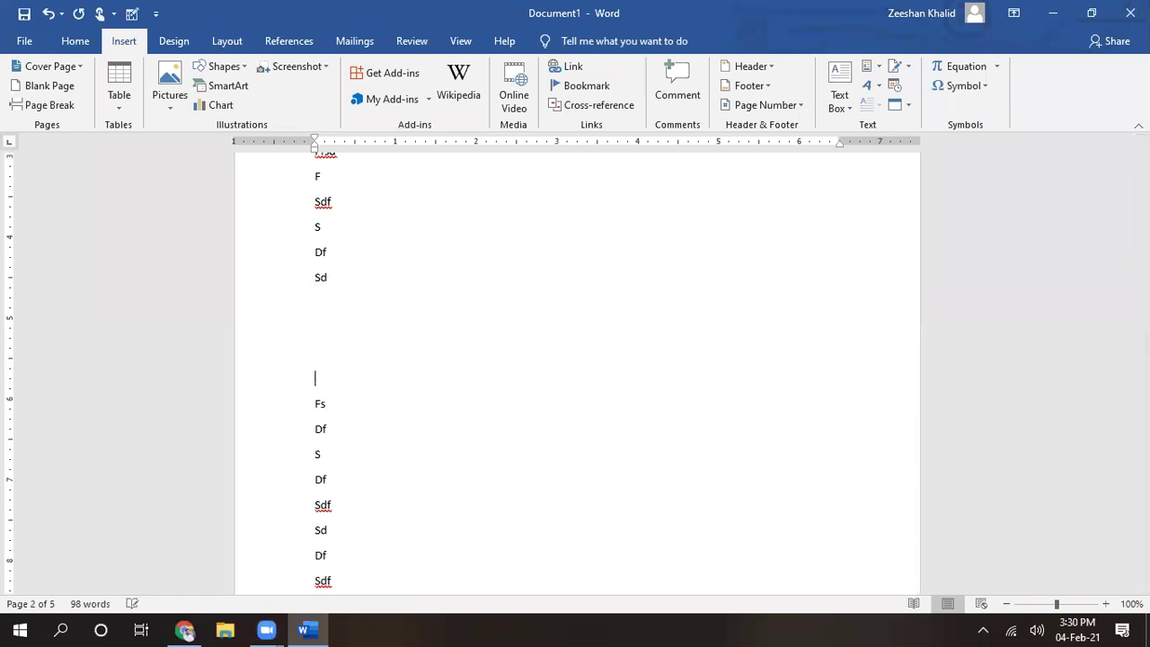
{"action": "key", "text": "Return"}
{"action": "key", "text": "Return"}
{"action": "key", "text": "Return"}
{"action": "key", "text": "Return"}
{"action": "key", "text": "Return"}
{"action": "key", "text": "Return"}
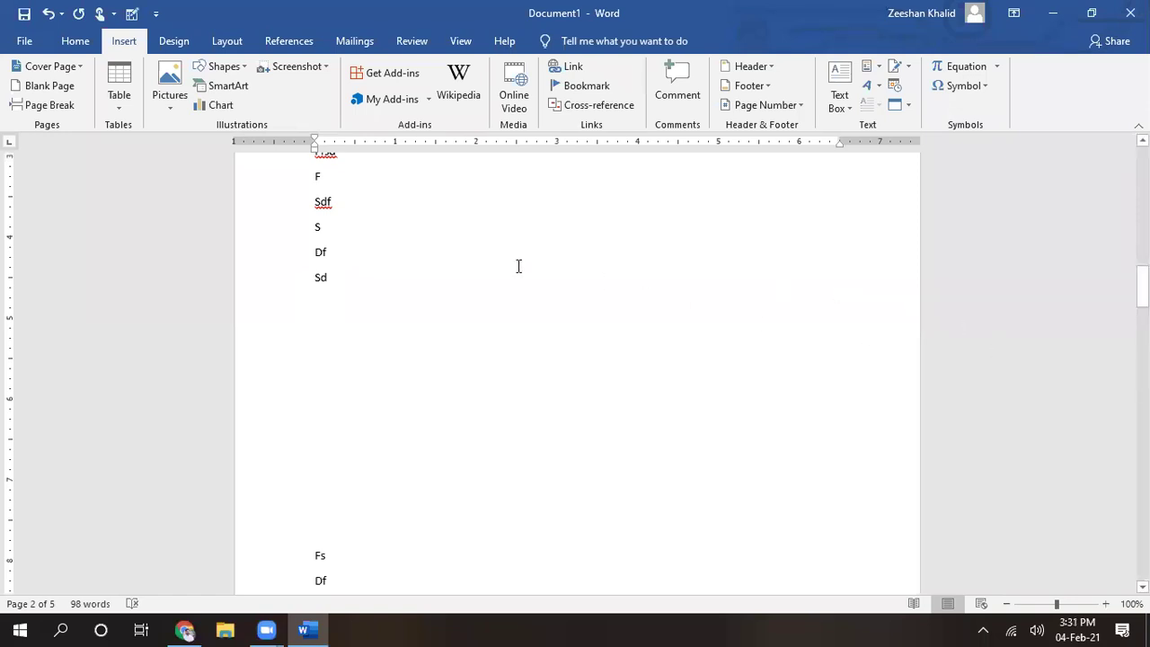
Undo the last empty line and delete the 'Fs' line at the top of the next page
{"action": "scroll", "coordinate": [465, 447], "scroll_direction": "down", "scroll_amount": 2}
{"action": "left_click", "coordinate": [464, 428]}
{"action": "key", "text": "ctrl+z"}
{"action": "key", "text": "ctrl+z"}
{"action": "key", "text": "ctrl+z"}
{"action": "key", "text": "ctrl+z"}
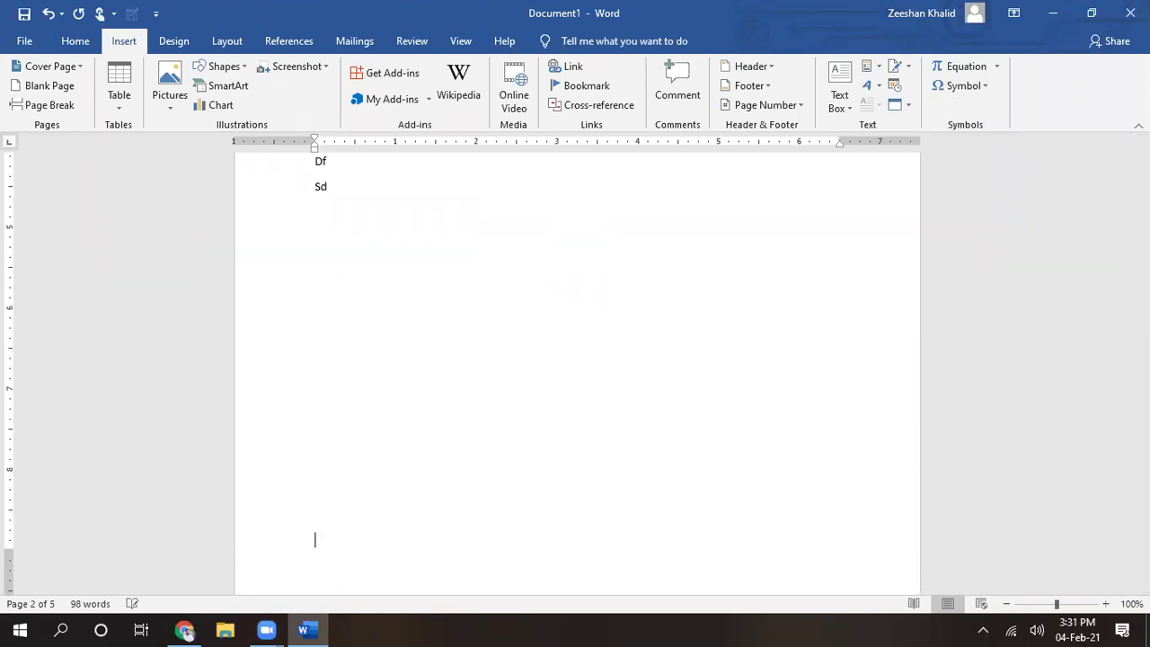
{"action": "scroll", "coordinate": [464, 430], "scroll_direction": "down", "scroll_amount": 3}
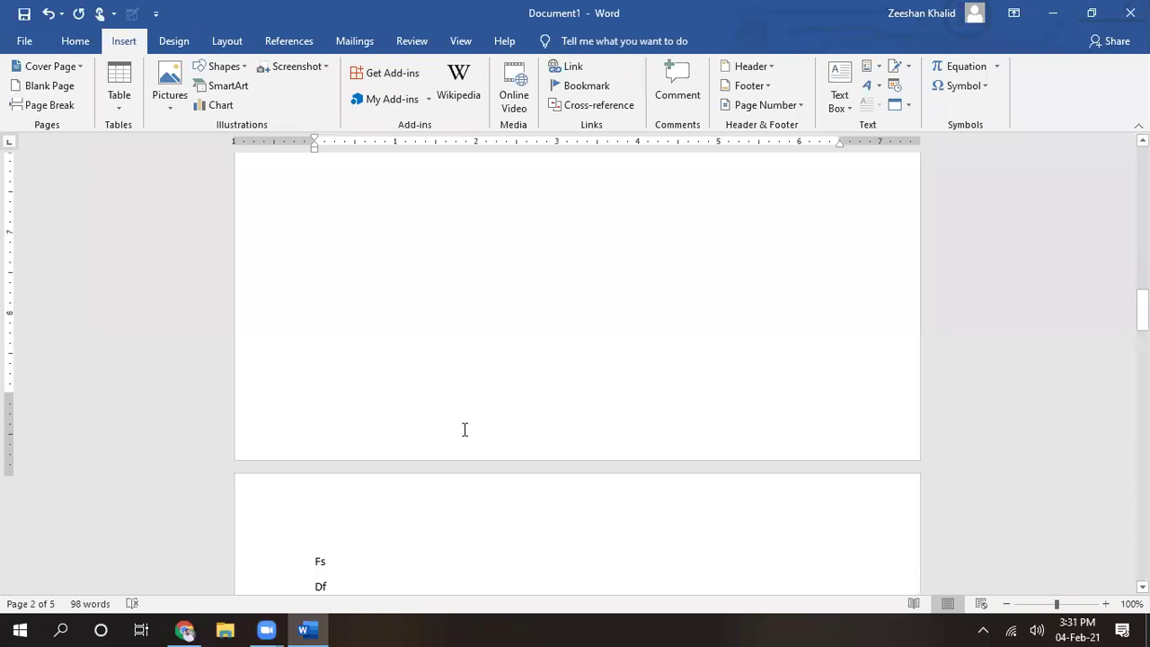
{"action": "scroll", "coordinate": [464, 429], "scroll_direction": "down", "scroll_amount": 2}
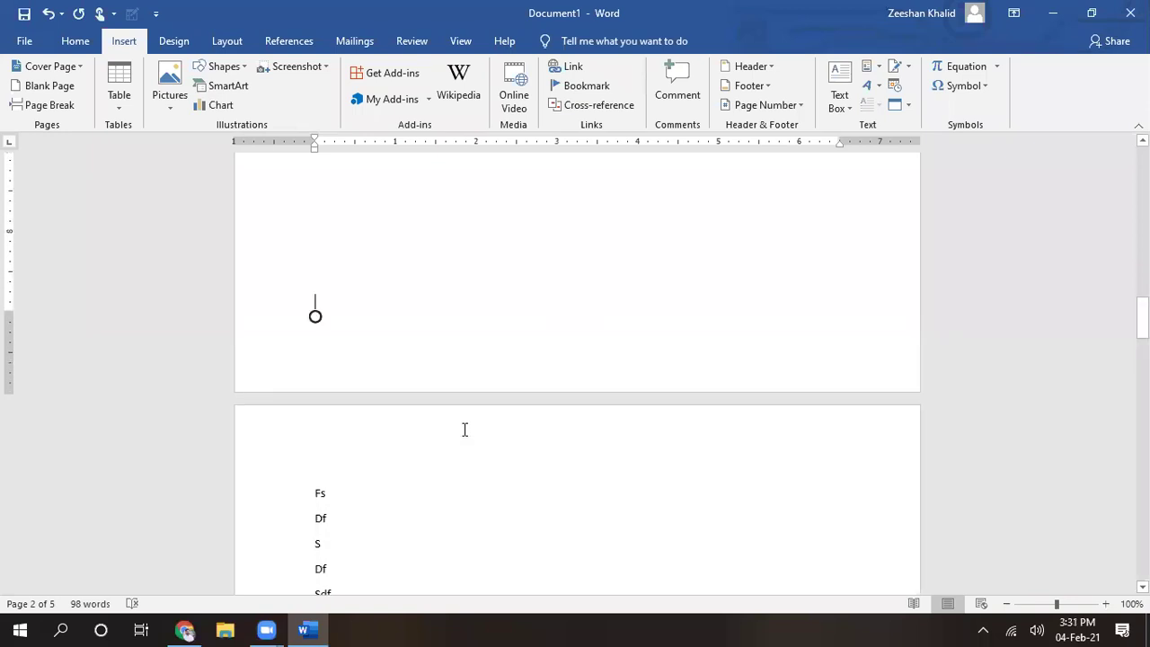
{"action": "left_click", "coordinate": [336, 501]}
{"action": "key", "text": "BackSpace"}
{"action": "key", "text": "BackSpace"}
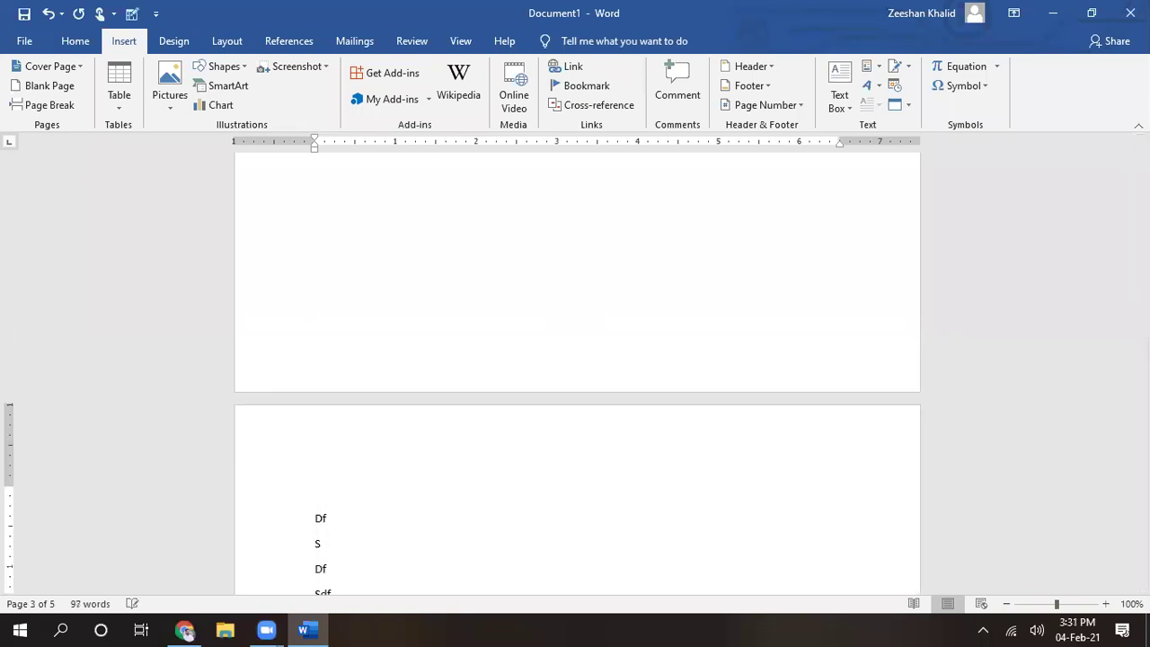
Type the marker line 'Next page starts from here' framed by <<< and >>> arrows
{"action": "type", "text": "Next page starts from "}
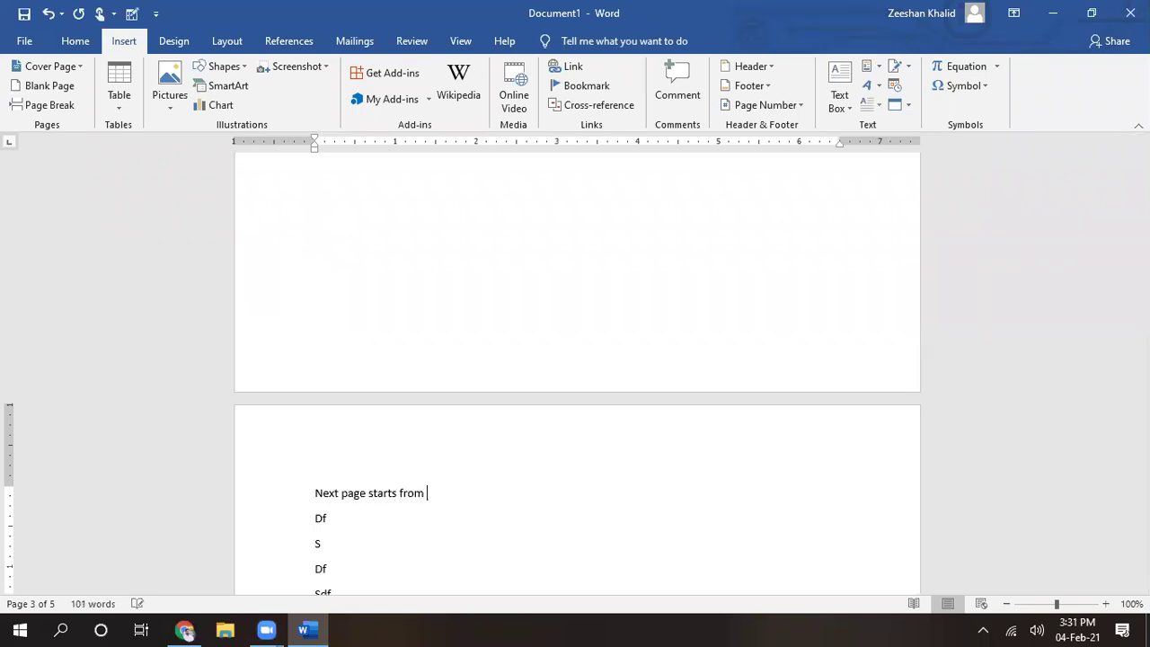
{"action": "type", "text": "here"}
{"action": "type", "text": ">>>>>>>>>>>>>>>>>>>"}
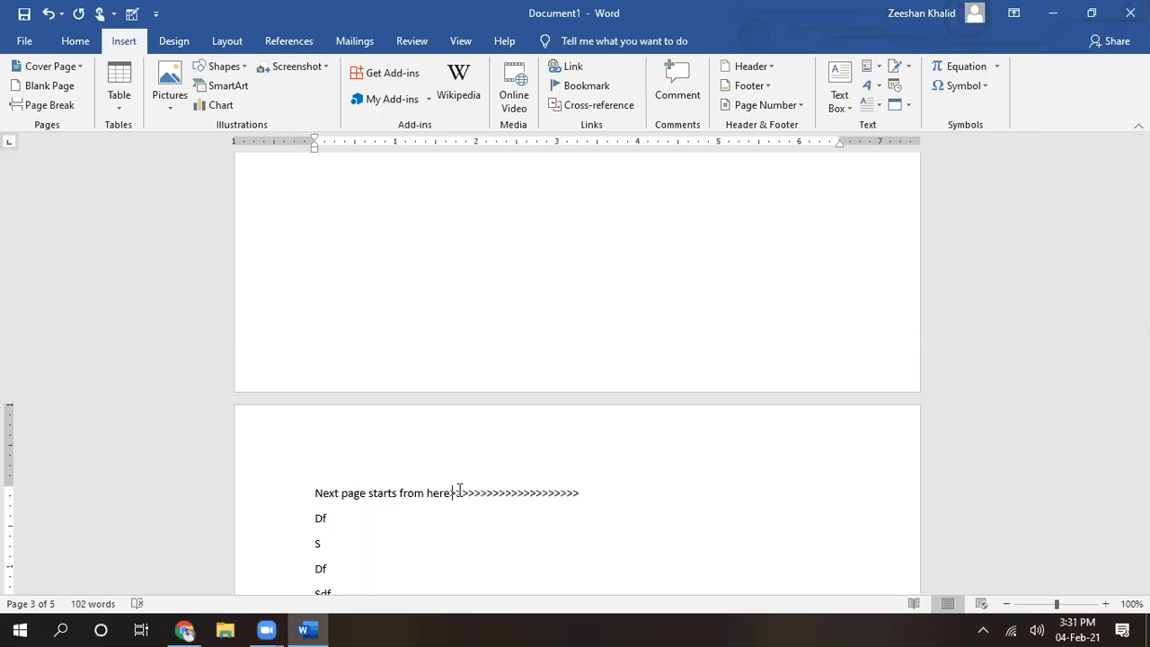
{"action": "key", "text": "Up"}
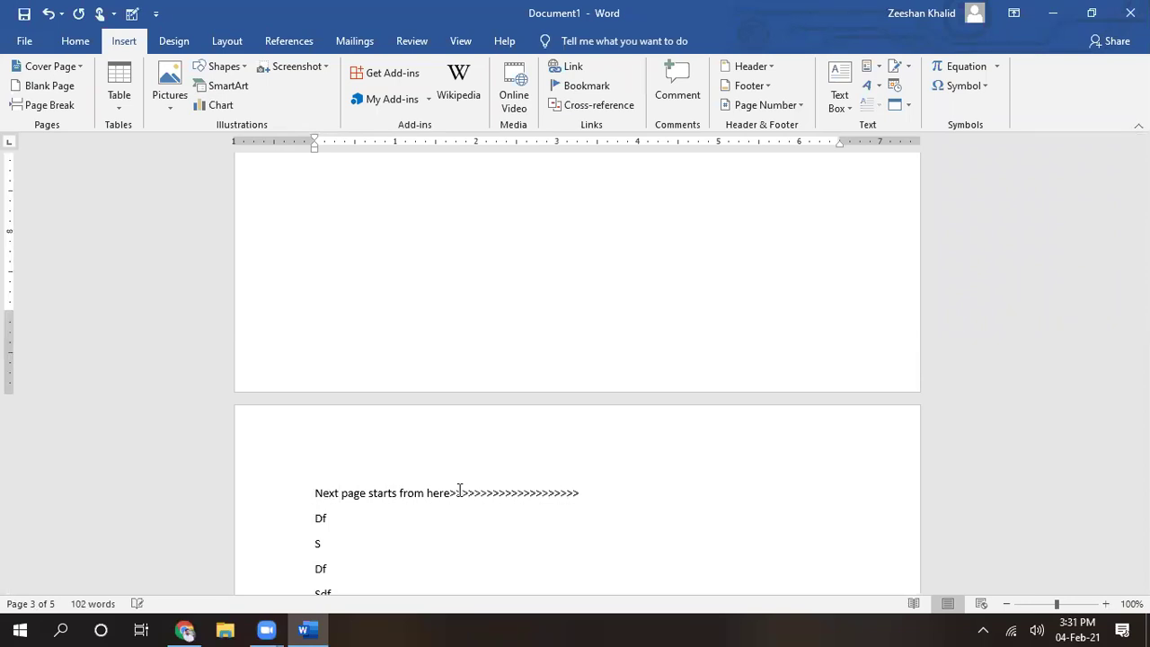
{"action": "left_click", "coordinate": [459, 490]}
{"action": "type", "text": "<<<<<<<<<<<<<<<<<<"}
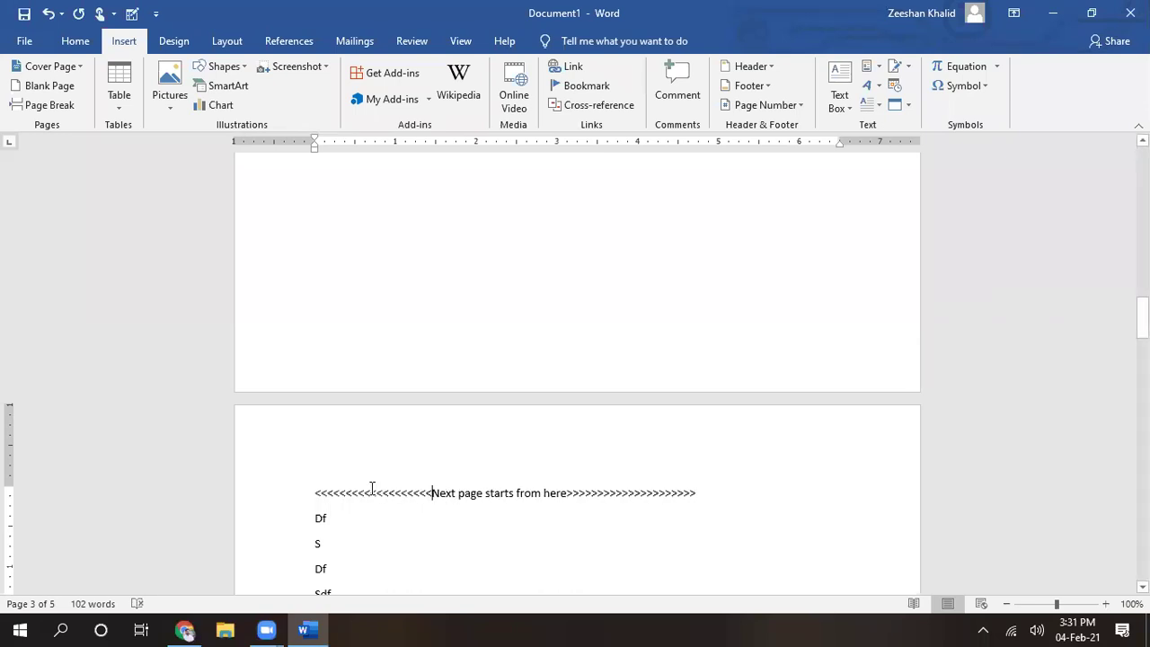
Center the 'Next page starts from here' marker line
{"action": "left_click_drag", "start_coordinate": [711, 489], "coordinate": [351, 480]}
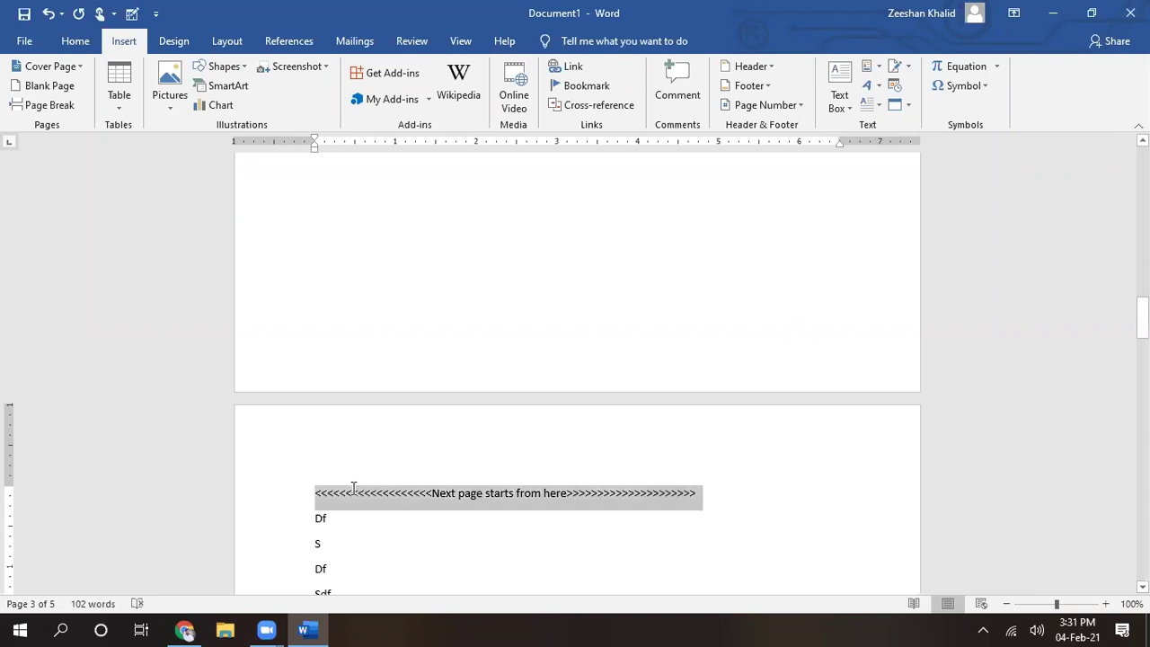
{"action": "left_click", "coordinate": [68, 40]}
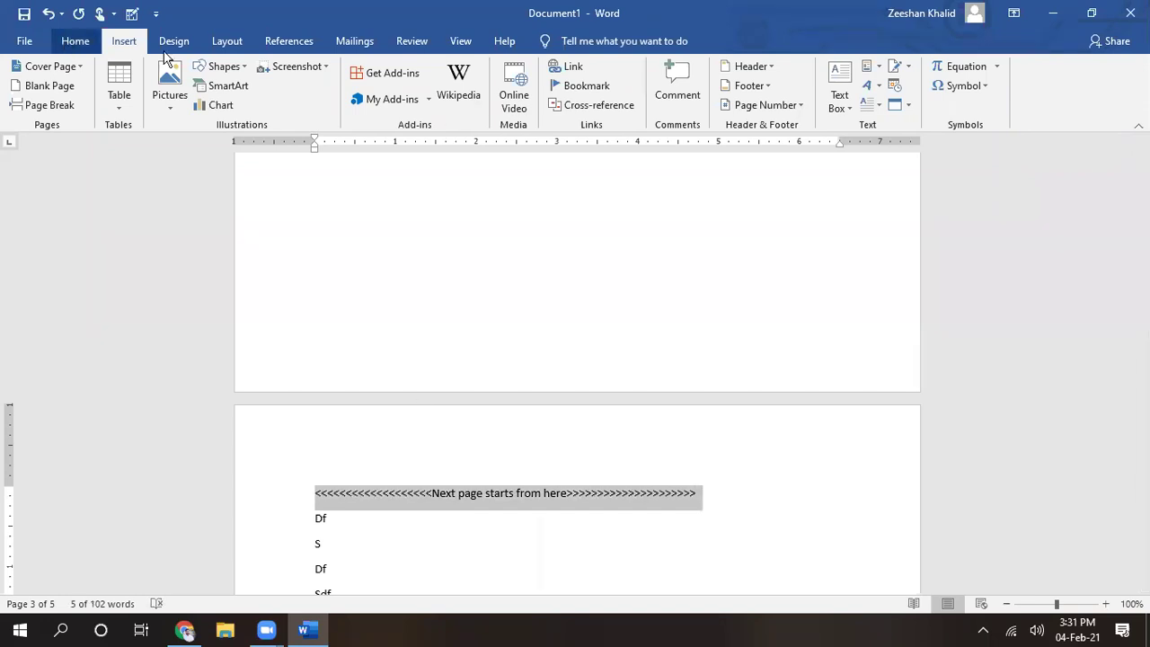
{"action": "left_click", "coordinate": [400, 98]}
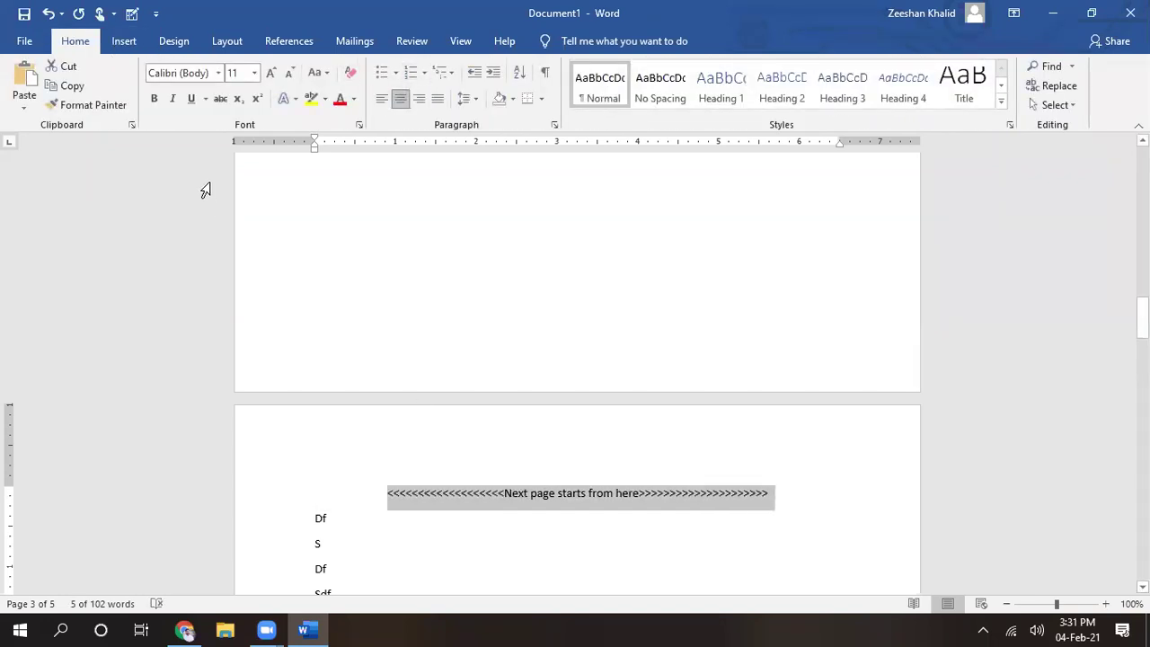
{"action": "left_click", "coordinate": [124, 42]}
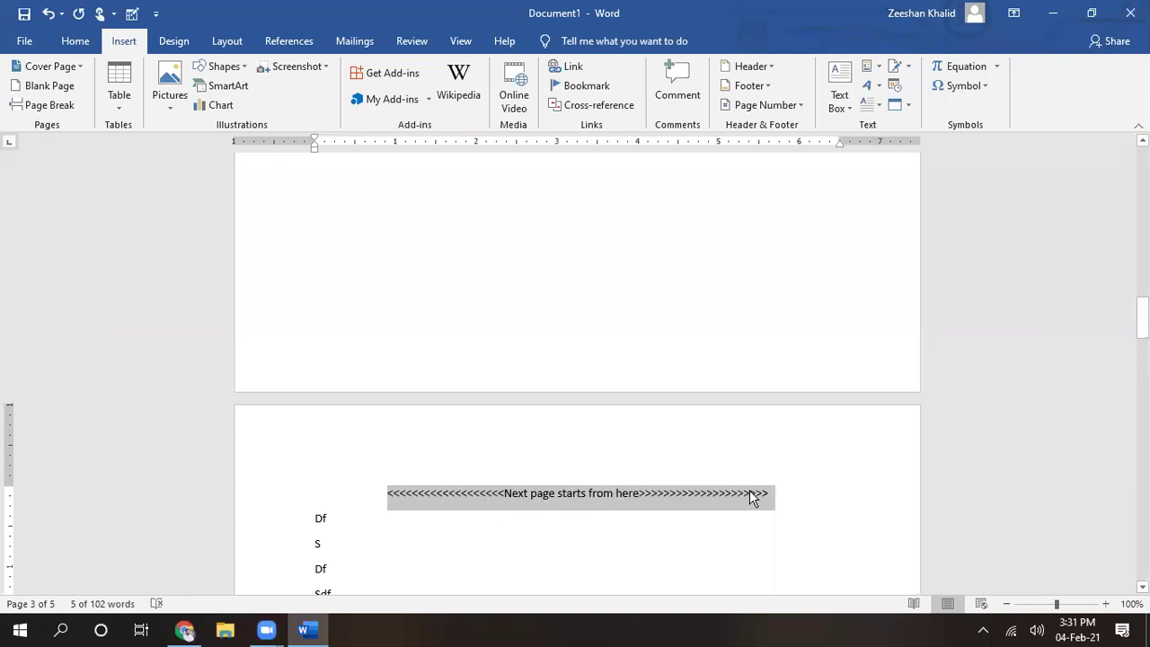
Delete the lines S, Sdf, F and Ffsd, keeping Df and Sd, and place the cursor after Sd
{"action": "left_click_drag", "start_coordinate": [1142, 316], "coordinate": [1142, 270]}
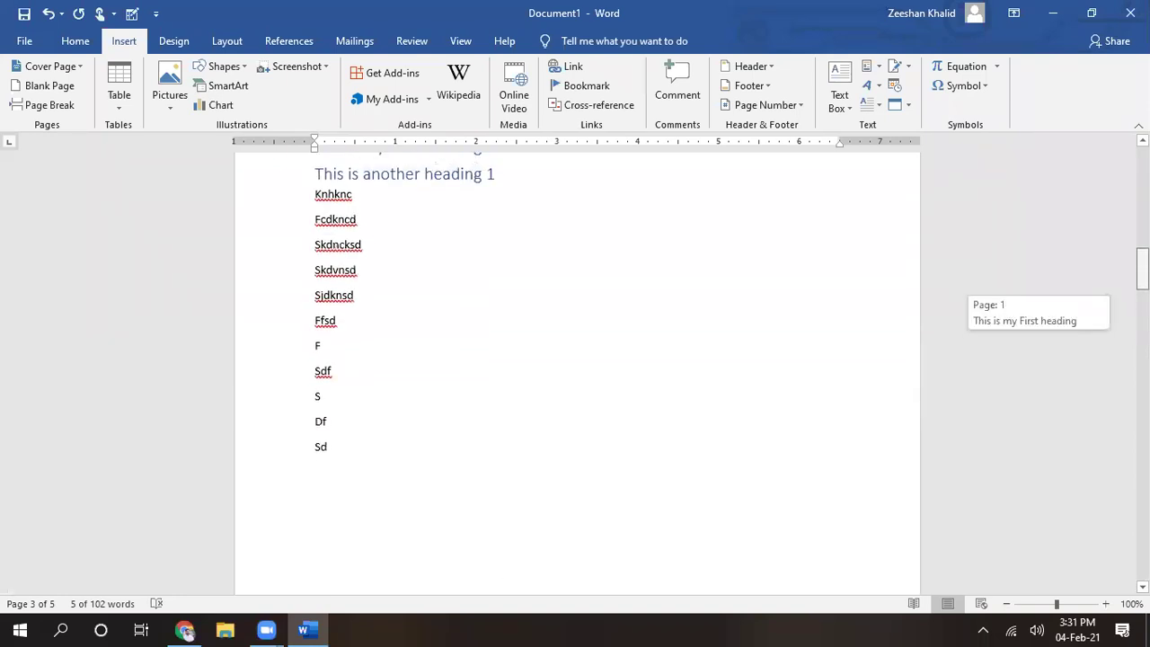
{"action": "left_click", "coordinate": [403, 432]}
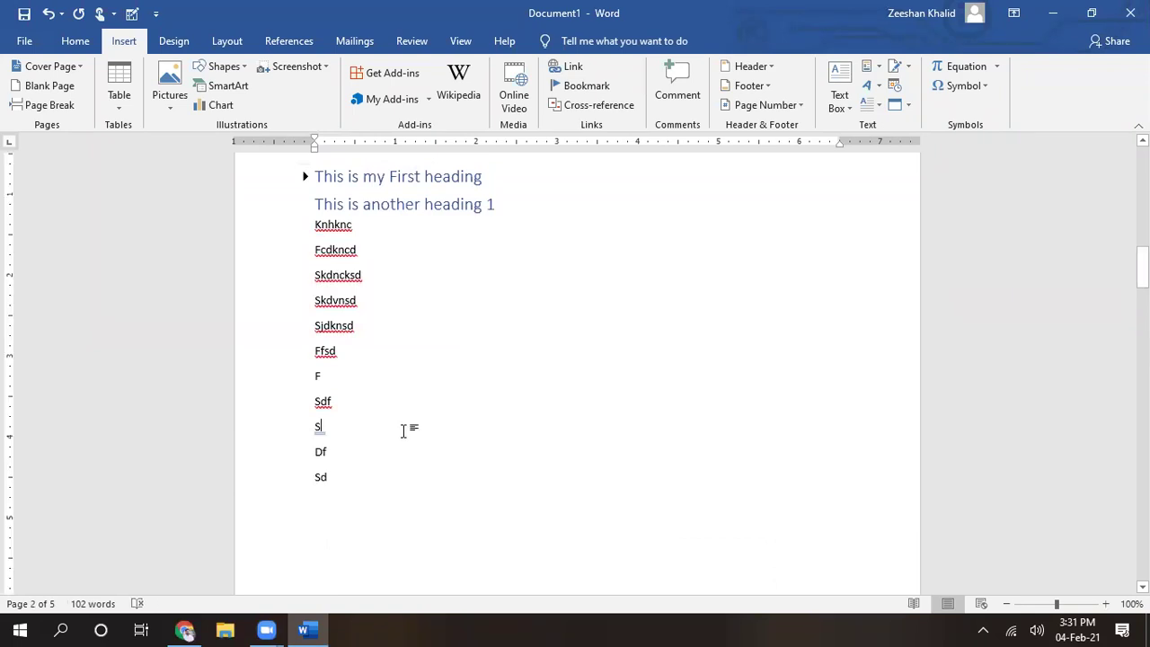
{"action": "key", "text": "BackSpace"}
{"action": "key", "text": "BackSpace"}
{"action": "key", "text": "BackSpace"}
{"action": "key", "text": "BackSpace"}
{"action": "key", "text": "BackSpace"}
{"action": "key", "text": "BackSpace"}
{"action": "key", "text": "BackSpace"}
{"action": "key", "text": "BackSpace"}
{"action": "key", "text": "BackSpace"}
{"action": "key", "text": "BackSpace"}
{"action": "key", "text": "BackSpace"}
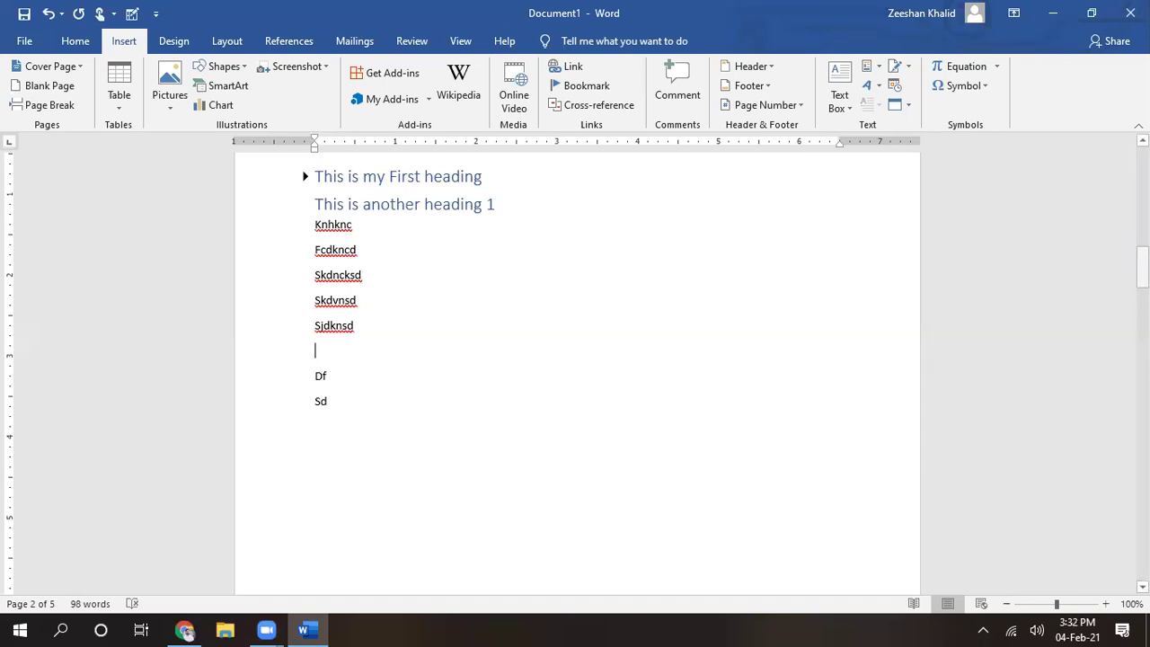
{"action": "left_click_drag", "start_coordinate": [1142, 269], "coordinate": [1143, 311]}
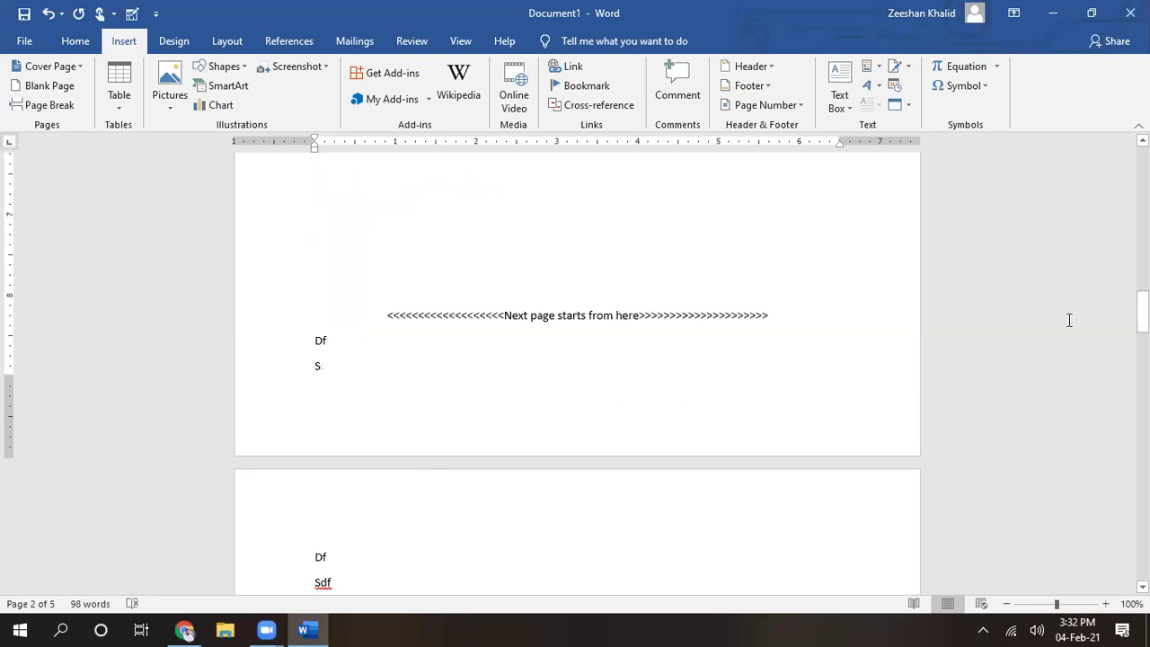
{"action": "left_click_drag", "start_coordinate": [1142, 311], "coordinate": [1142, 275]}
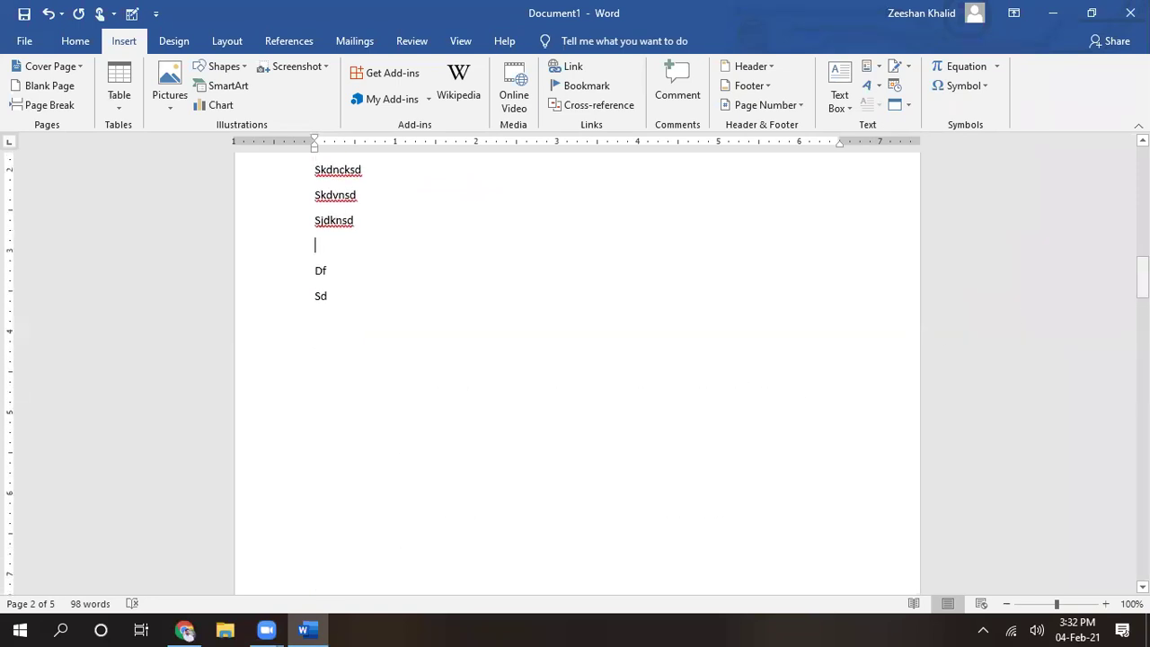
{"action": "left_click", "coordinate": [357, 357]}
Insert a page break after Sd and remove blank lines so the marker line tops its page
{"action": "left_click", "coordinate": [50, 107]}
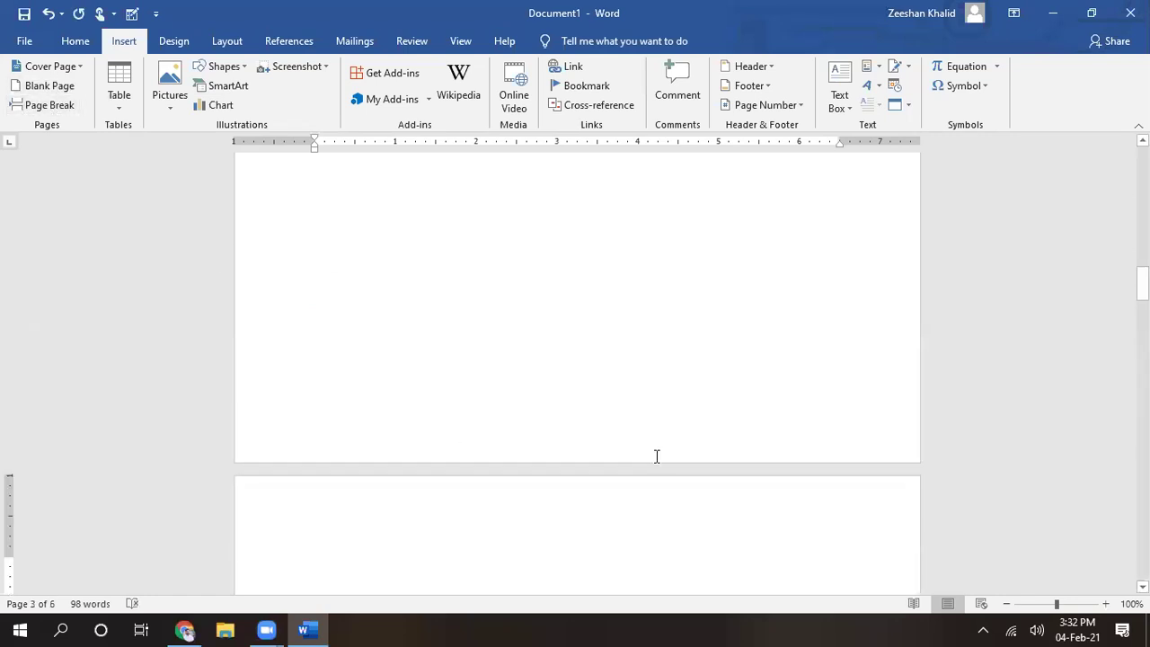
{"action": "mouse_move", "coordinate": [1143, 282]}
{"action": "left_mouse_down"}
{"action": "mouse_move", "coordinate": [1142, 343]}
{"action": "mouse_move", "coordinate": [1143, 316]}
{"action": "left_mouse_up"}
{"action": "left_click", "coordinate": [353, 521]}
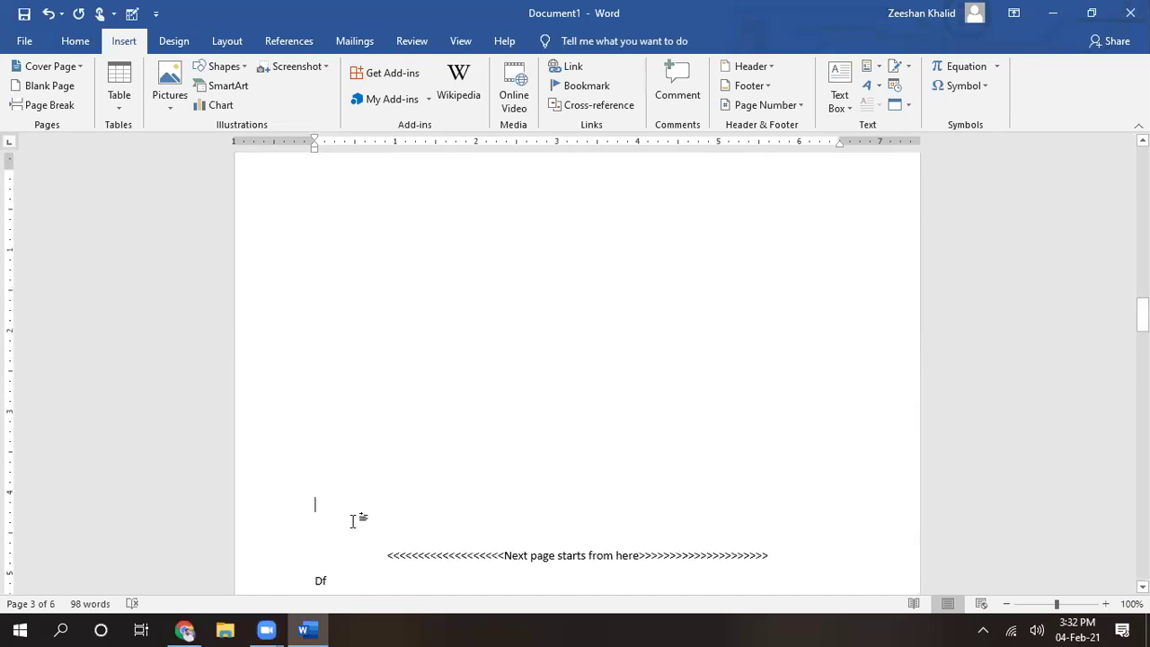
{"action": "key", "text": "Down"}
{"action": "key", "text": "BackSpace"}
{"action": "key", "text": "BackSpace"}
{"action": "key", "text": "BackSpace"}
{"action": "key", "text": "BackSpace"}
{"action": "key", "text": "BackSpace"}
{"action": "key", "text": "BackSpace"}
{"action": "key", "text": "BackSpace"}
{"action": "key", "text": "BackSpace"}
{"action": "key", "text": "BackSpace"}
{"action": "key", "text": "BackSpace"}
{"action": "key", "text": "BackSpace"}
{"action": "key", "text": "BackSpace"}
{"action": "key", "text": "BackSpace"}
{"action": "key", "text": "BackSpace"}
{"action": "key", "text": "BackSpace"}
{"action": "key", "text": "BackSpace"}
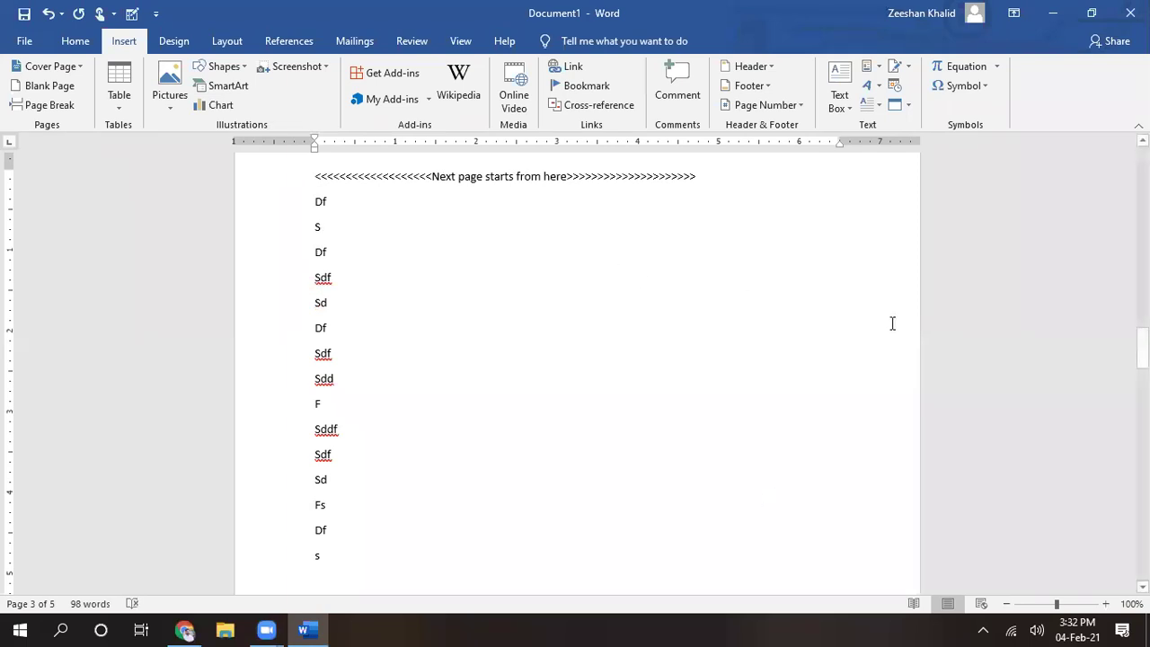
Delete the leftover lines slk, Jkhbjk and khkh
{"action": "left_click_drag", "start_coordinate": [1142, 348], "coordinate": [1142, 337]}
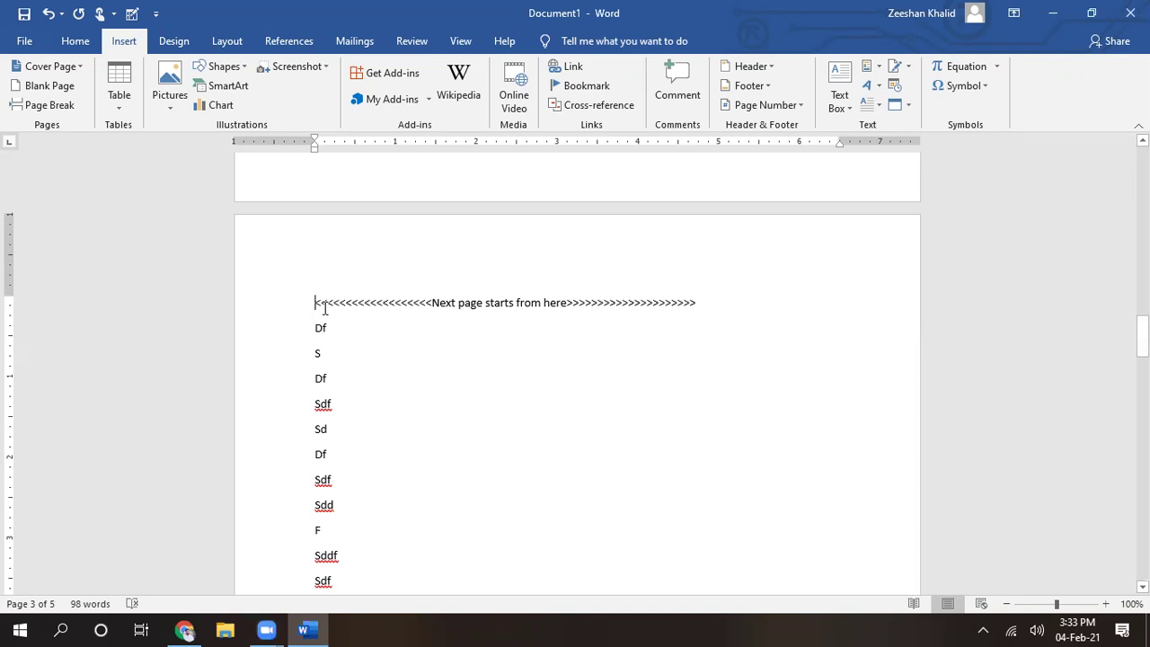
{"action": "left_click_drag", "start_coordinate": [1142, 336], "coordinate": [1143, 425]}
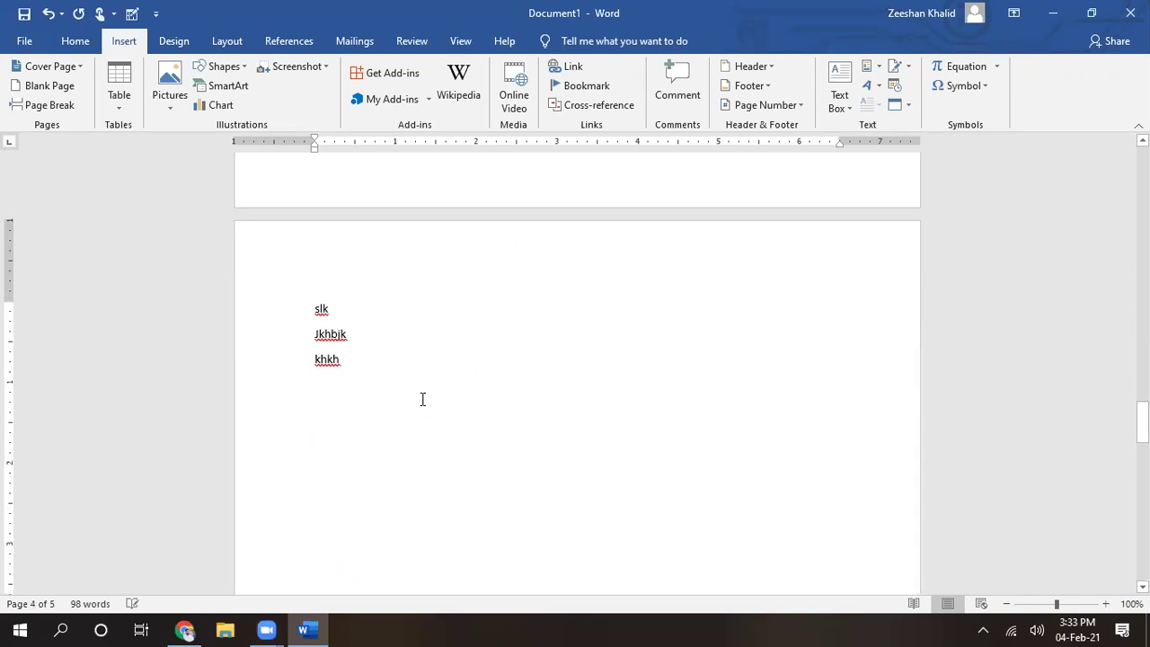
{"action": "key", "text": "BackSpace"}
{"action": "key", "text": "BackSpace"}
{"action": "key", "text": "BackSpace"}
{"action": "key", "text": "BackSpace"}
{"action": "key", "text": "BackSpace"}
{"action": "key", "text": "BackSpace"}
{"action": "key", "text": "BackSpace"}
{"action": "key", "text": "BackSpace"}
{"action": "key", "text": "BackSpace"}
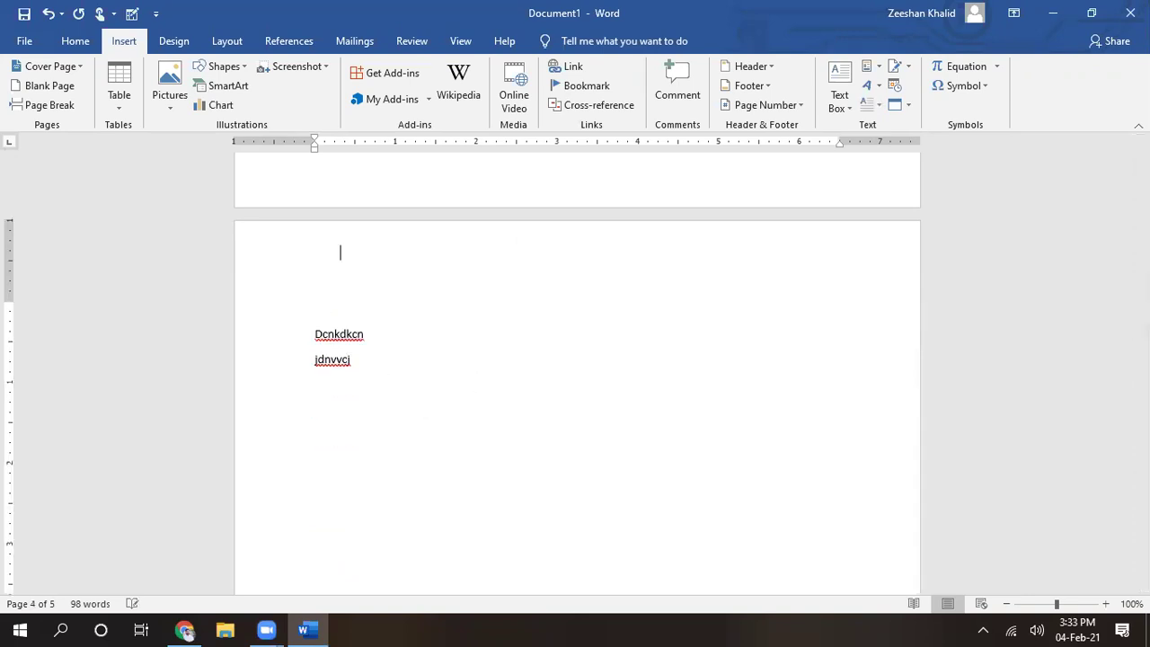
{"action": "key", "text": "BackSpace"}
{"action": "key", "text": "BackSpace"}
{"action": "key", "text": "BackSpace"}
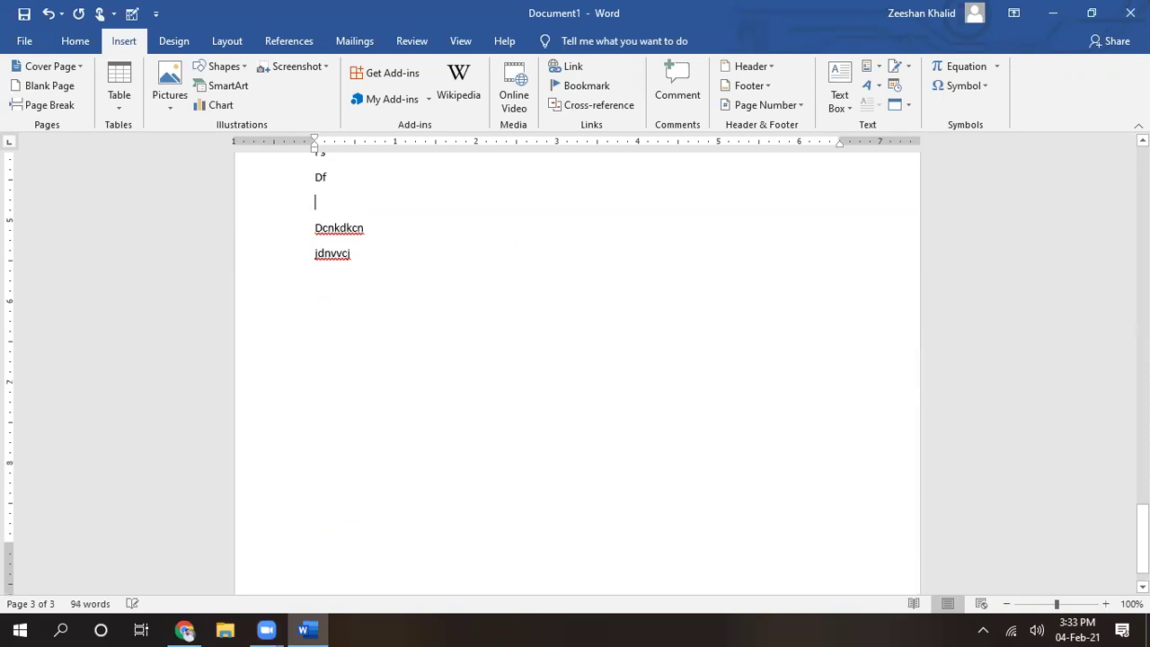
Insert a blank page after jdnvvcj and drag the first-line indent marker to the left page edge
{"action": "mouse_move", "coordinate": [1142, 539]}
{"action": "left_mouse_down"}
{"action": "mouse_move", "coordinate": [1143, 501]}
{"action": "mouse_move", "coordinate": [1142, 546]}
{"action": "left_mouse_up"}
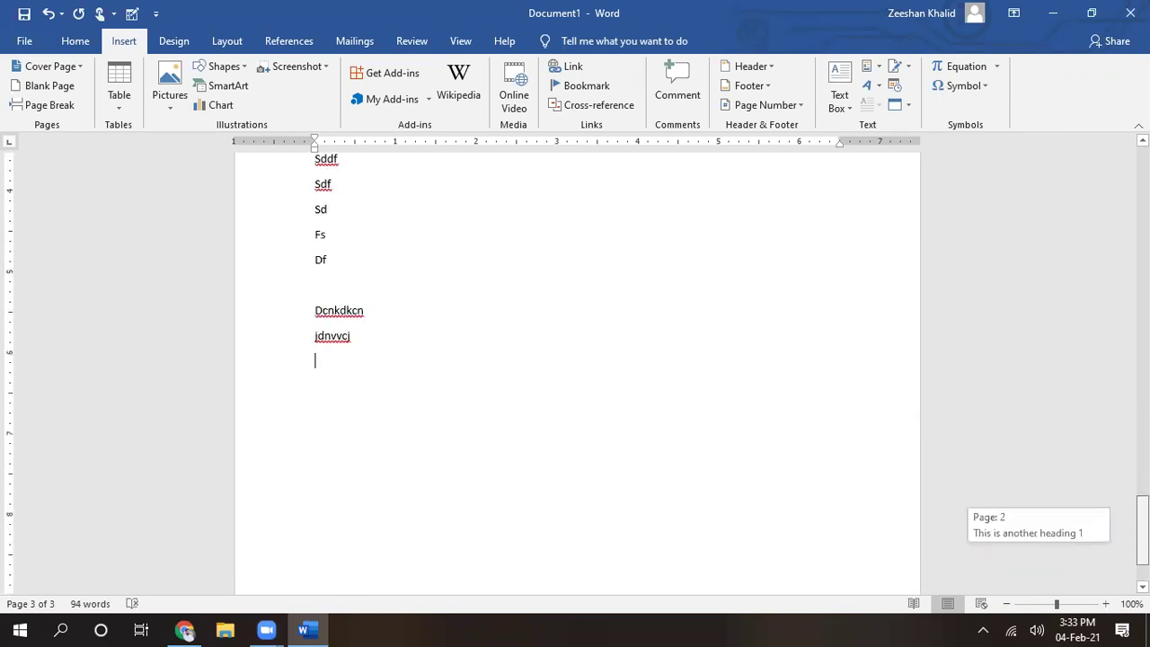
{"action": "left_click", "coordinate": [27, 84]}
{"action": "left_click_drag", "start_coordinate": [1142, 461], "coordinate": [1142, 490]}
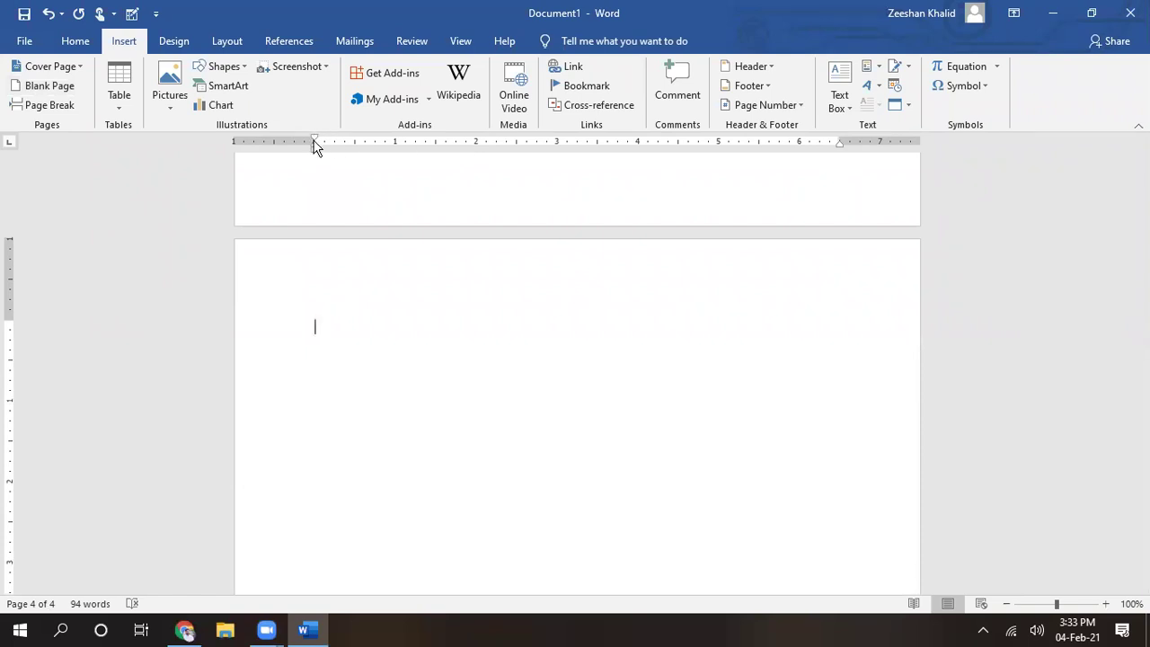
{"action": "left_click_drag", "start_coordinate": [313, 137], "coordinate": [278, 135]}
{"action": "left_click_drag", "start_coordinate": [278, 141], "coordinate": [238, 141]}
Type sample text and reset the last page's top margin and left indent to normal
{"action": "left_click_drag", "start_coordinate": [10, 320], "coordinate": [10, 260]}
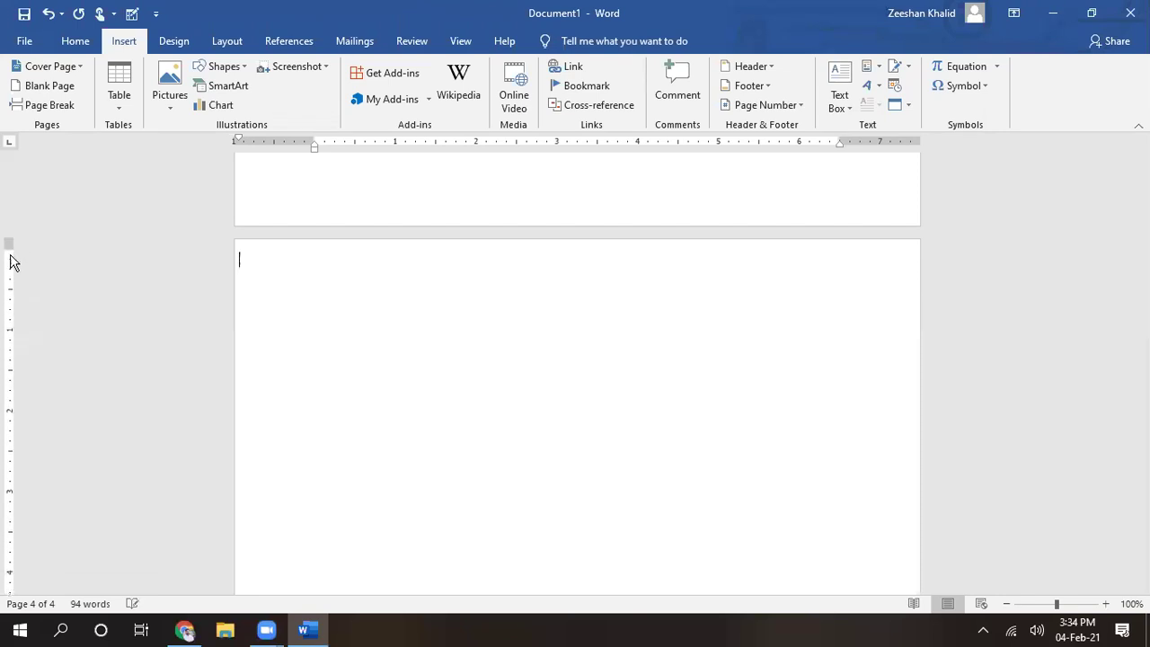
{"action": "type", "text": "ekfljejkfekfnekn"}
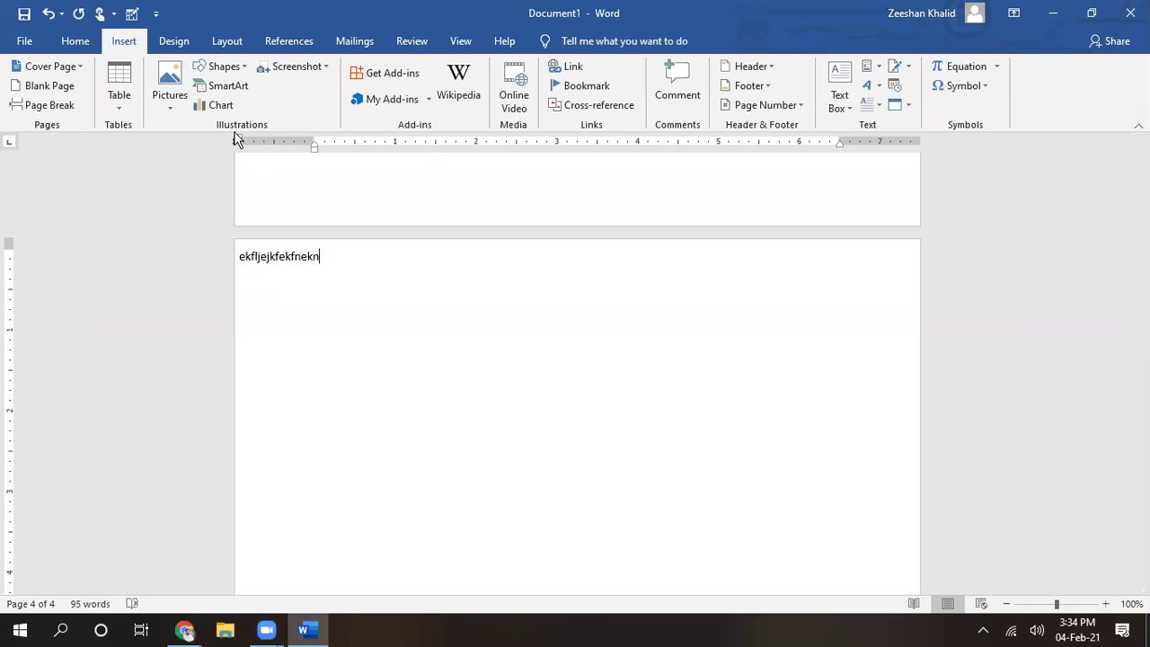
{"action": "left_click_drag", "start_coordinate": [239, 139], "coordinate": [308, 144]}
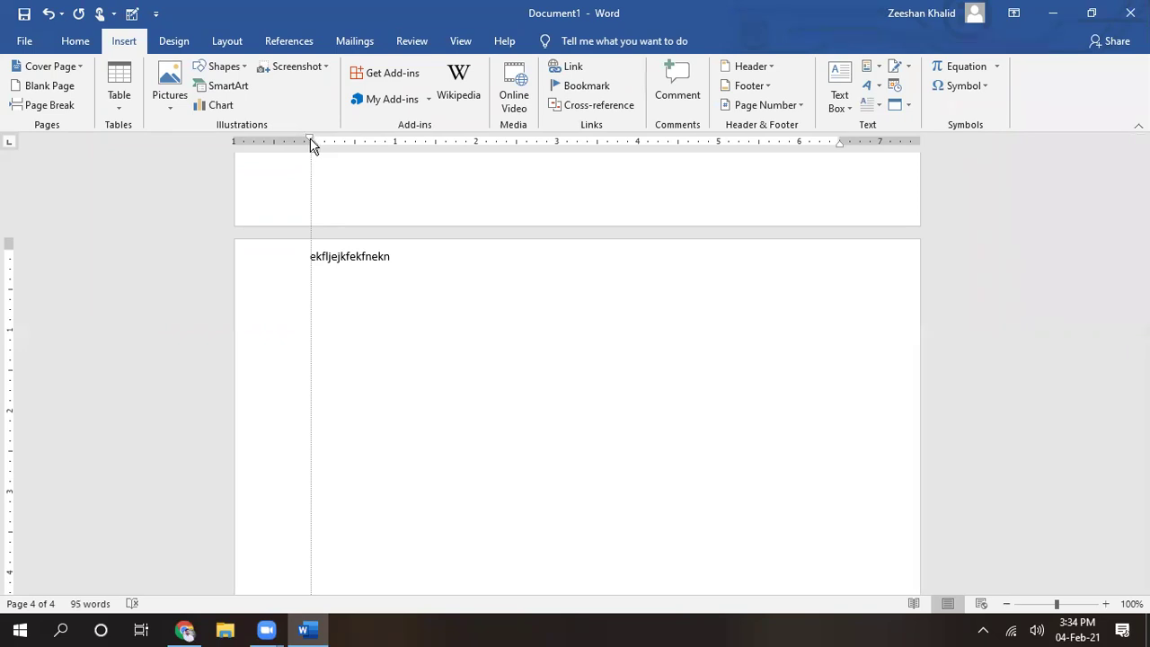
{"action": "left_click_drag", "start_coordinate": [312, 146], "coordinate": [315, 144]}
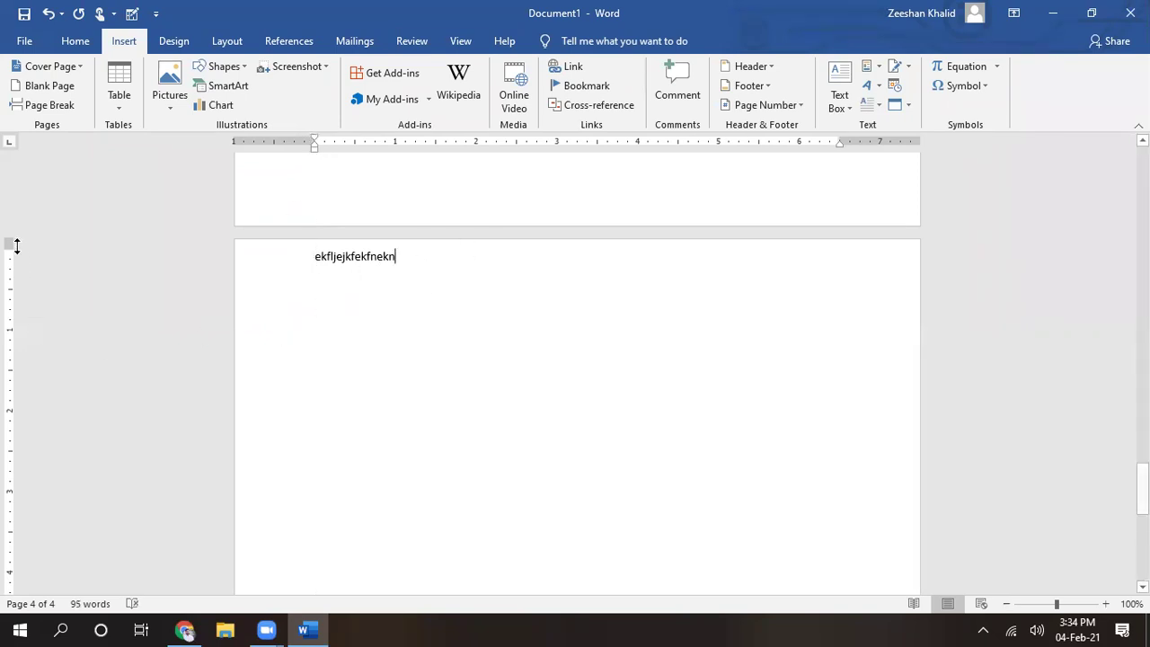
{"action": "left_click_drag", "start_coordinate": [10, 259], "coordinate": [10, 314]}
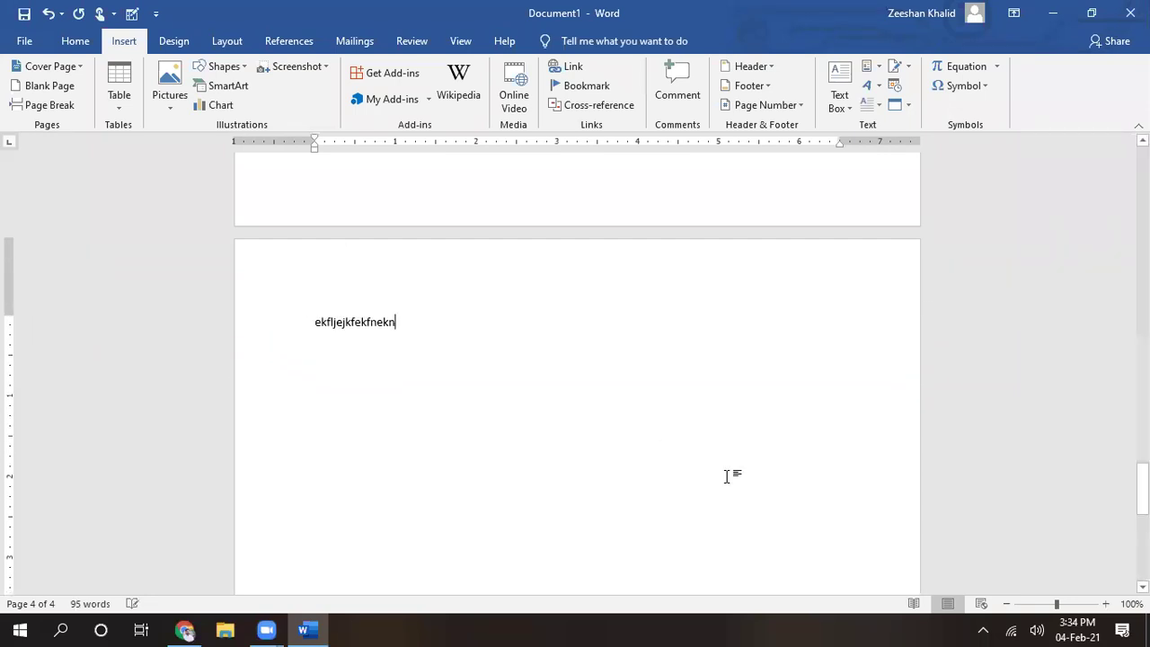
Scroll down the page and erase the end of the sample text
{"action": "mouse_move", "coordinate": [1142, 489]}
{"action": "left_mouse_down"}
{"action": "mouse_move", "coordinate": [1142, 358]}
{"action": "mouse_move", "coordinate": [1142, 368]}
{"action": "left_mouse_up"}
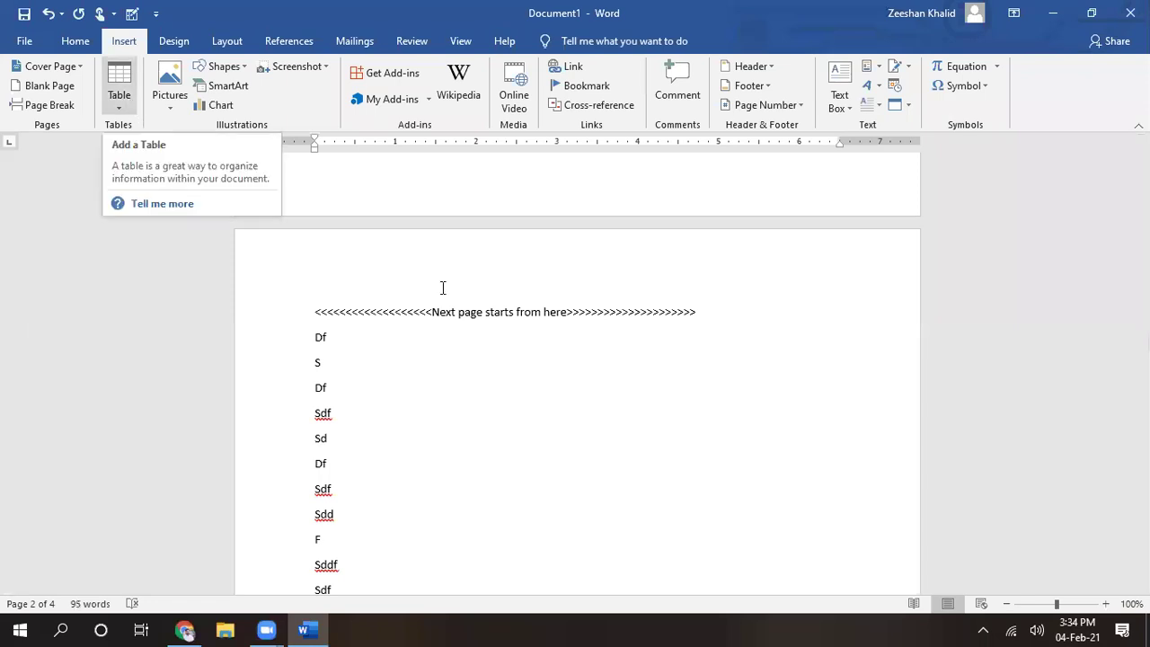
{"action": "left_click_drag", "start_coordinate": [1142, 381], "coordinate": [1143, 475]}
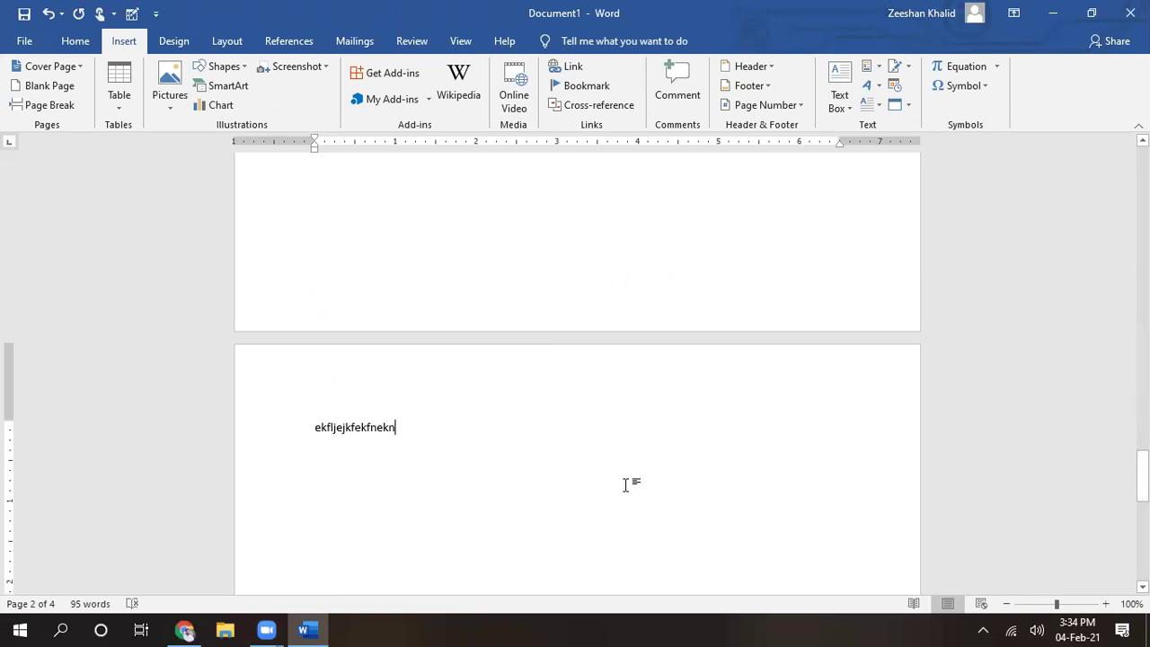
{"action": "key", "text": "BackSpace"}
{"action": "key", "text": "BackSpace"}
{"action": "key", "text": "BackSpace"}
{"action": "key", "text": "BackSpace"}
{"action": "key", "text": "BackSpace"}
{"action": "key", "text": "BackSpace"}
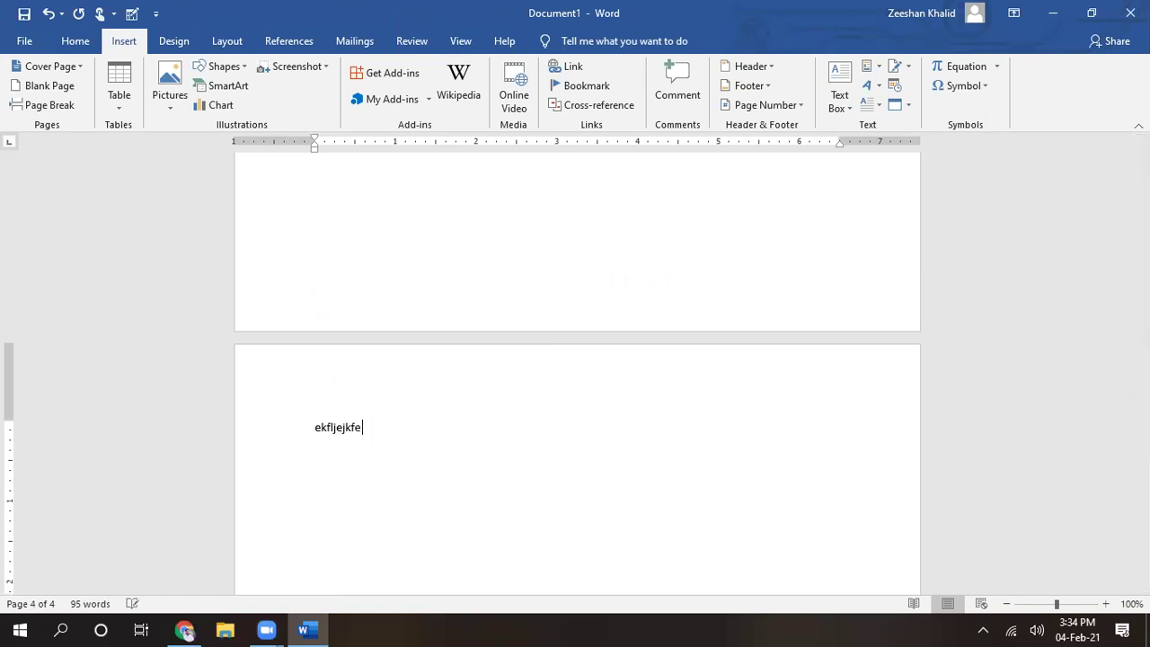
{"action": "key", "text": "BackSpace"}
{"action": "key", "text": "BackSpace"}
{"action": "key", "text": "BackSpace"}
{"action": "key", "text": "BackSpace"}
{"action": "key", "text": "BackSpace"}
{"action": "key", "text": "BackSpace"}
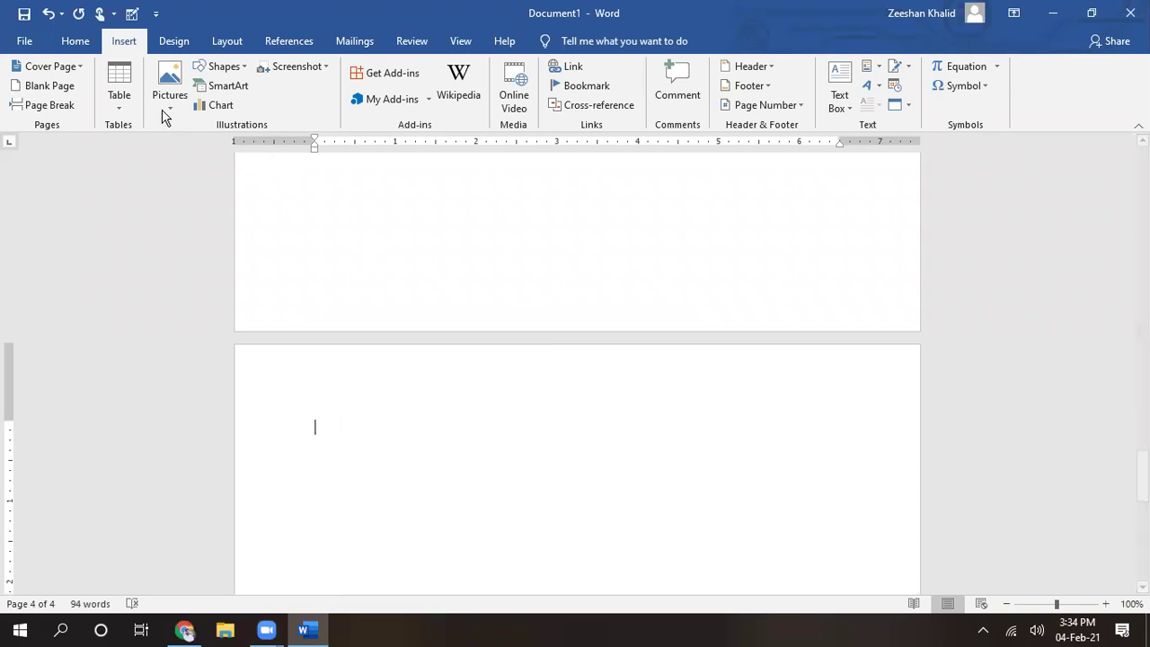
Insert an empty 10-column by 8-row table on the last page
{"action": "left_click", "coordinate": [133, 97]}
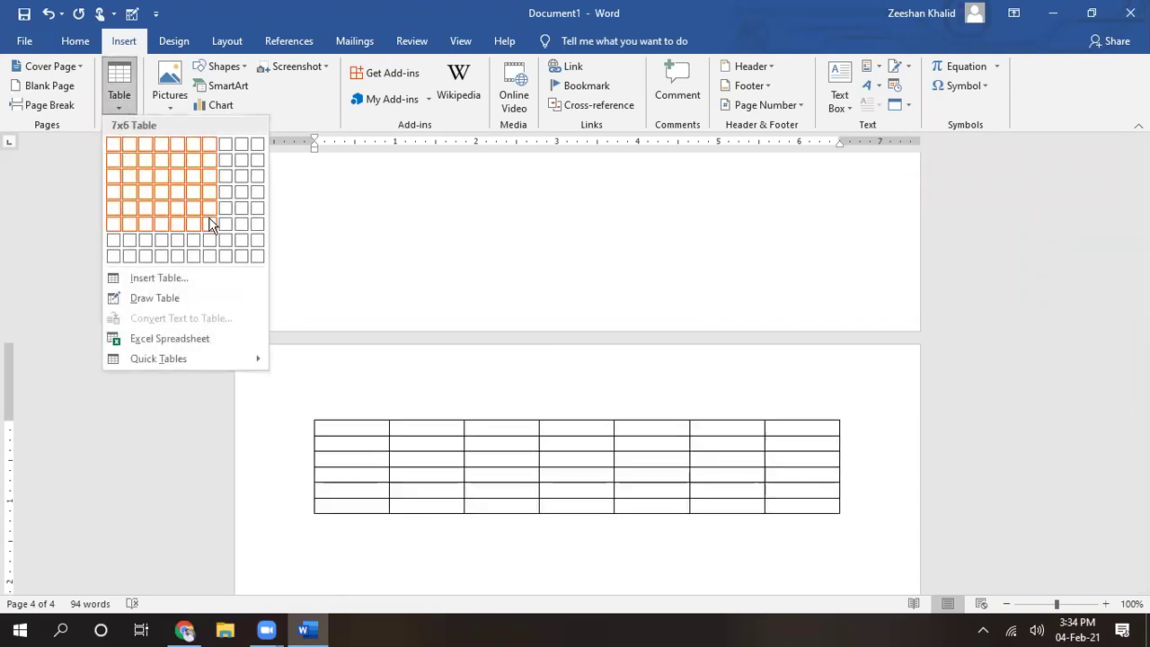
{"action": "left_click", "coordinate": [258, 258]}
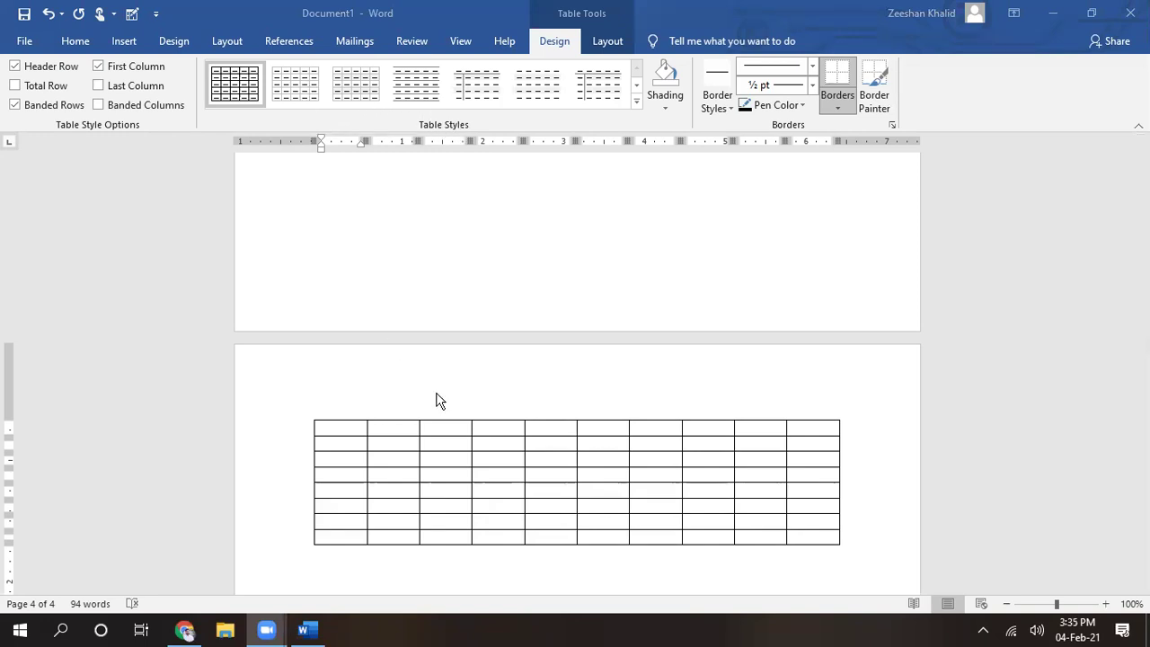
{"action": "key", "text": "ctrl+z"}
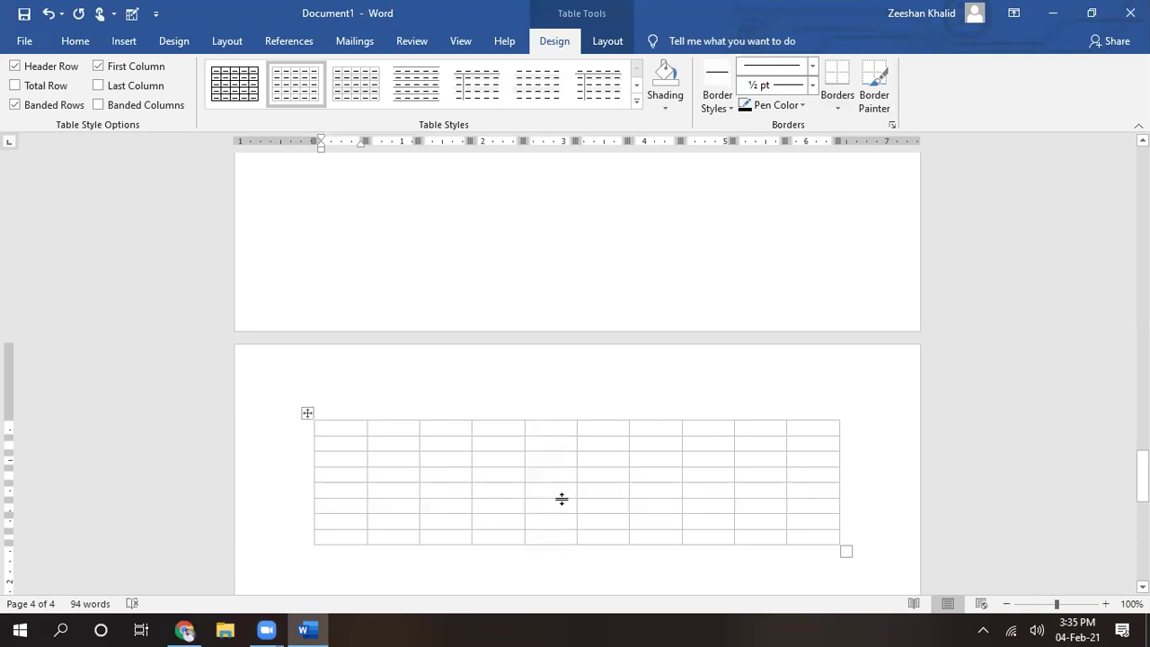
{"action": "left_click", "coordinate": [346, 85]}
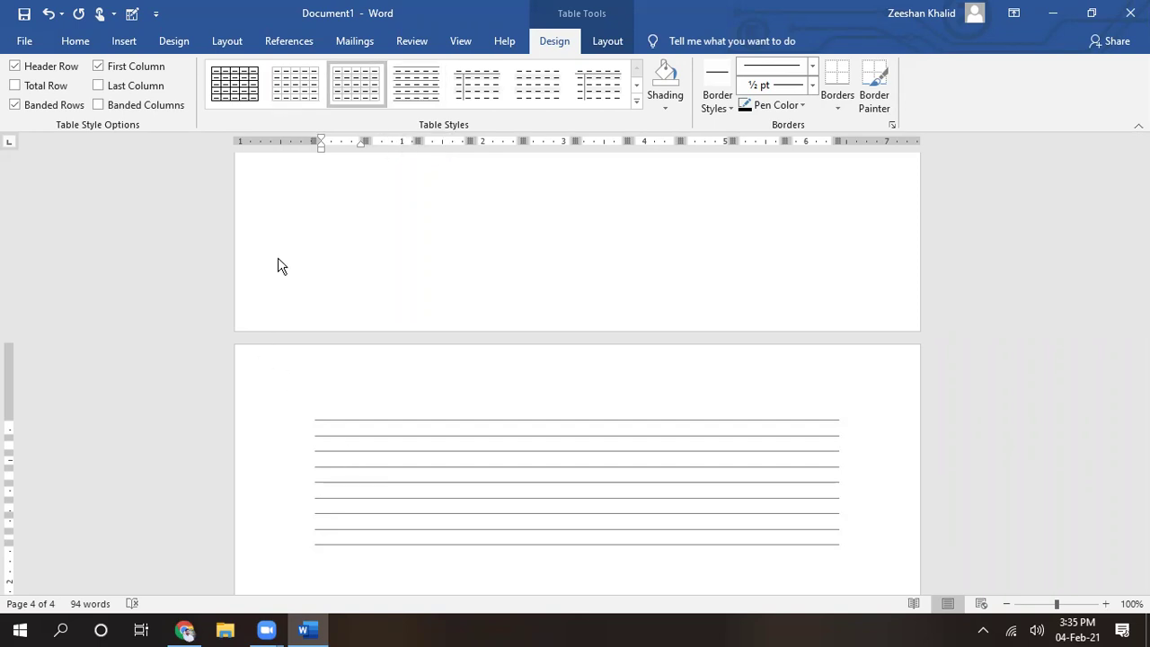
{"action": "left_click", "coordinate": [235, 102]}
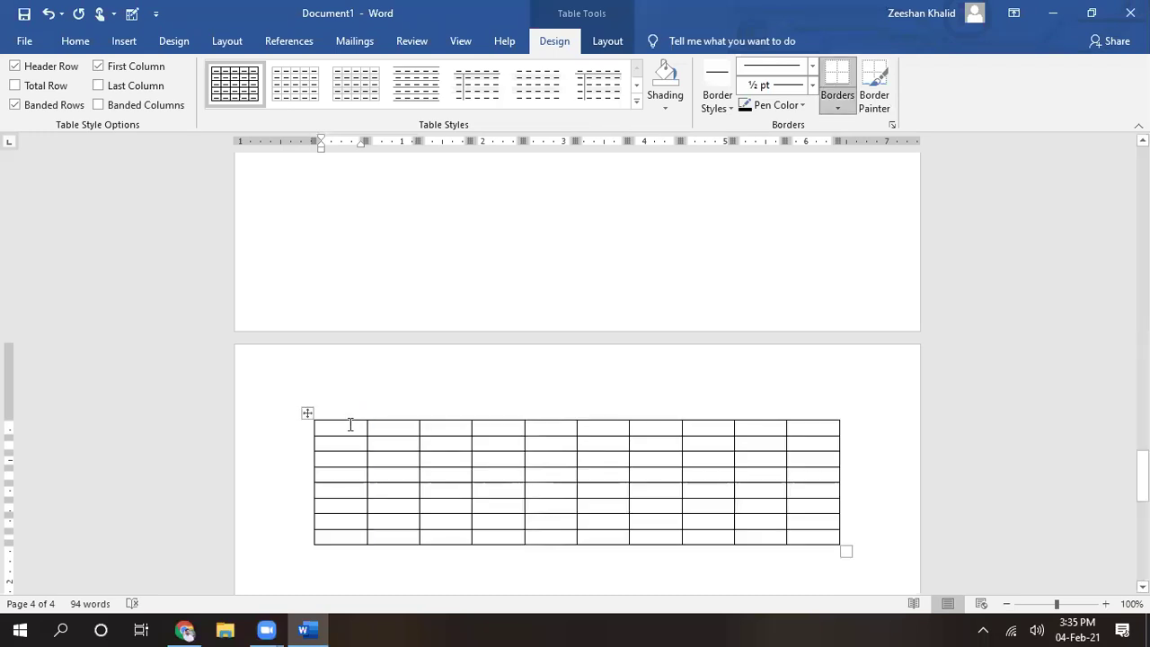
Type the first three headers: Sr. No, Name and Father's Name
{"action": "type", "text": "Sr."}
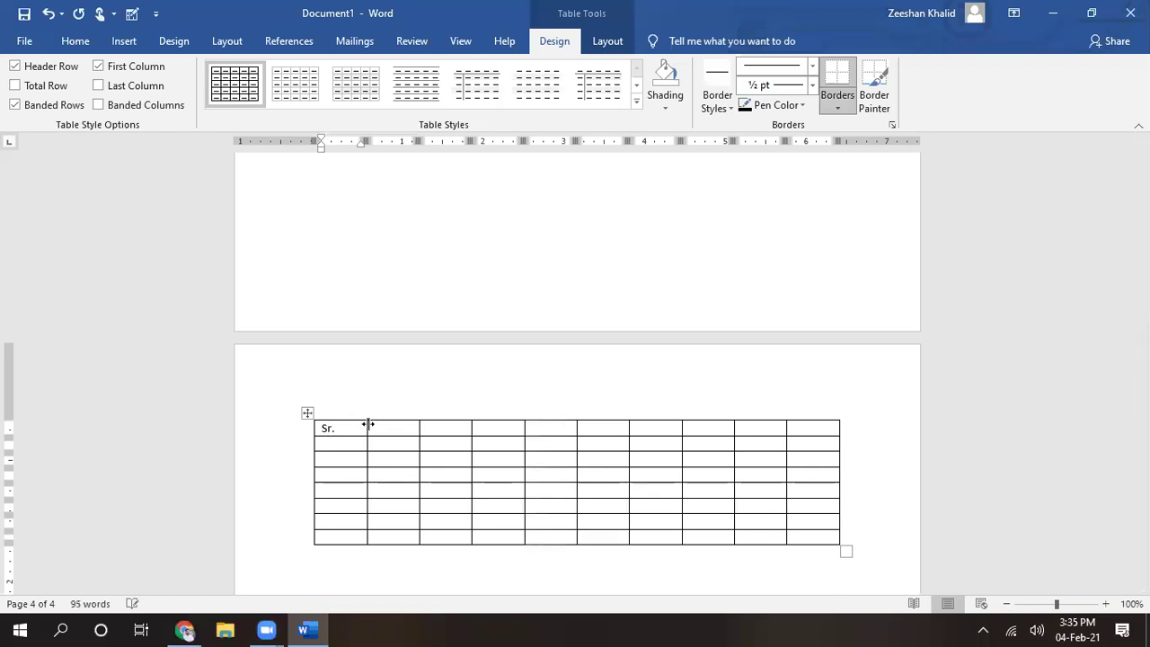
{"action": "left_click", "coordinate": [406, 429]}
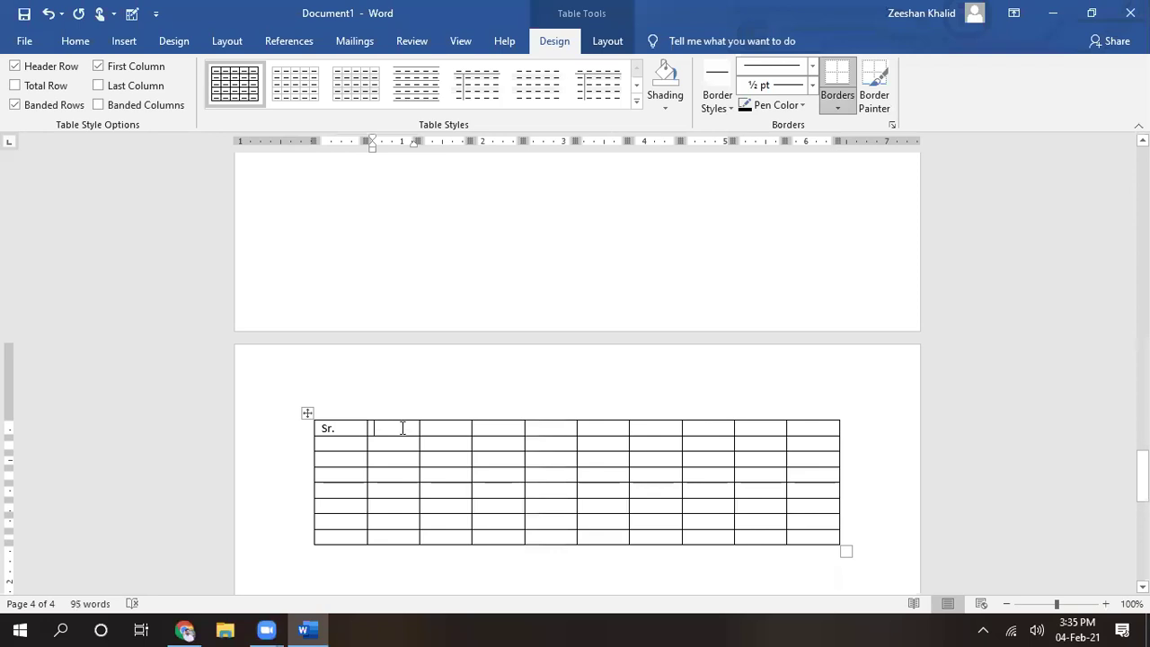
{"action": "left_click", "coordinate": [357, 429]}
{"action": "type", "text": "No,"}
{"action": "left_click", "coordinate": [397, 429]}
{"action": "type", "text": "St"}
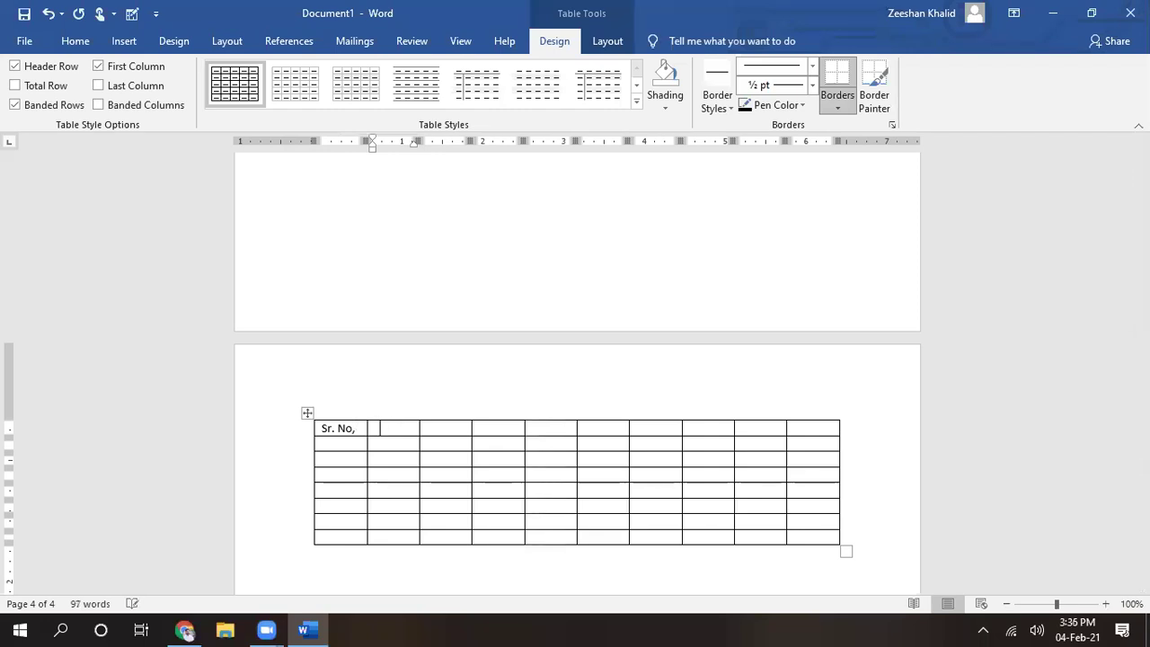
{"action": "type", "text": "Name"}
{"action": "left_click", "coordinate": [428, 428]}
{"action": "type", "text": "ath"}
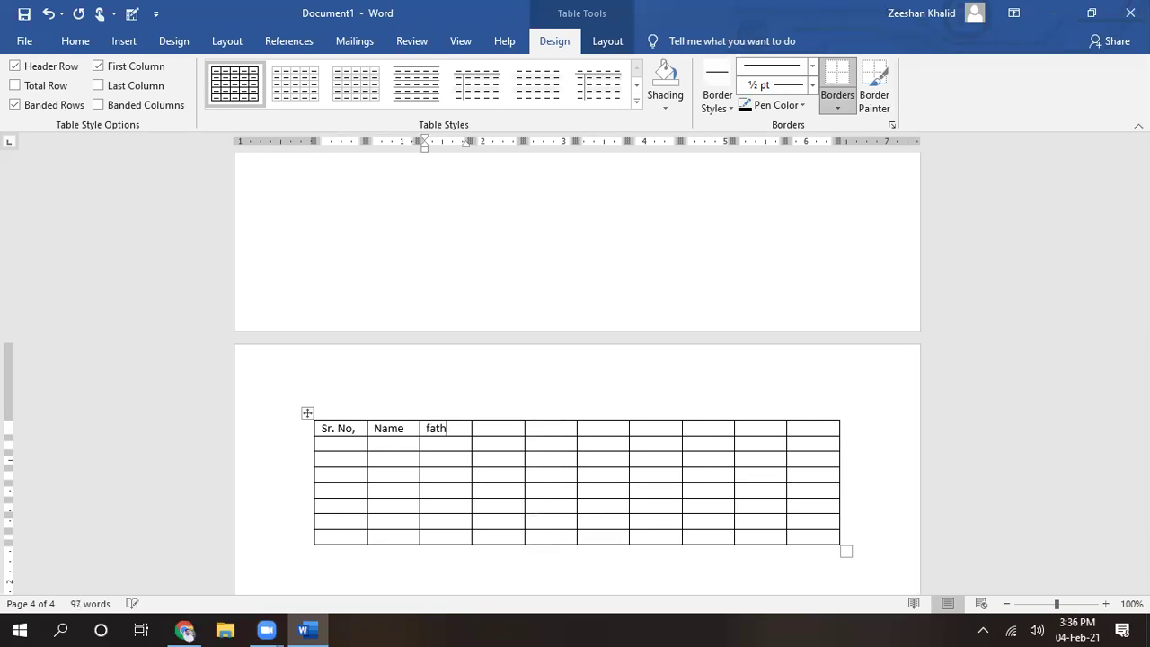
{"action": "type", "text": "'s"}
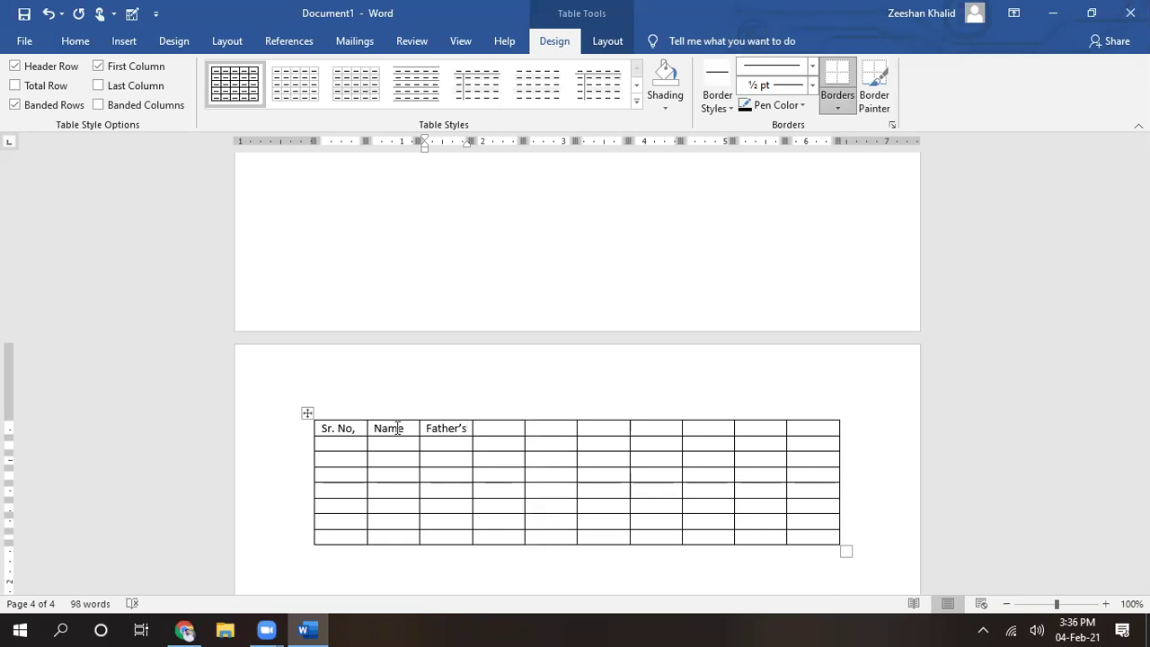
{"action": "type", "text": "Name"}
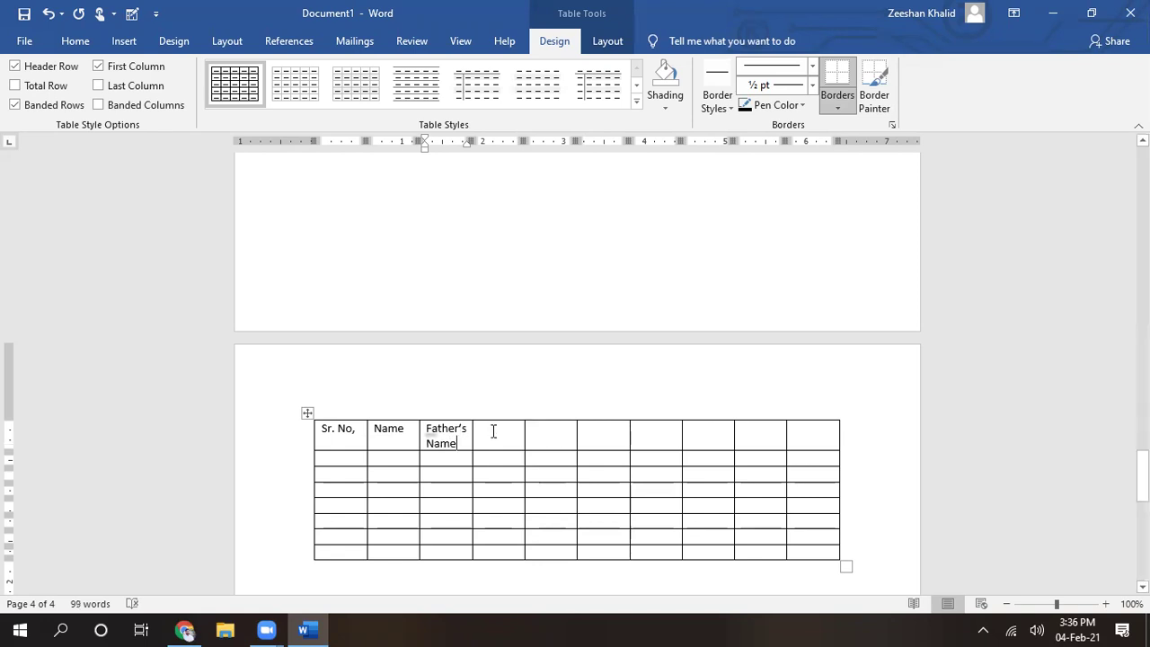
Add the Class, Subject and Marks headers, correcting the capitalisation of Class
{"action": "left_click", "coordinate": [492, 431]}
{"action": "type", "text": "Cl"}
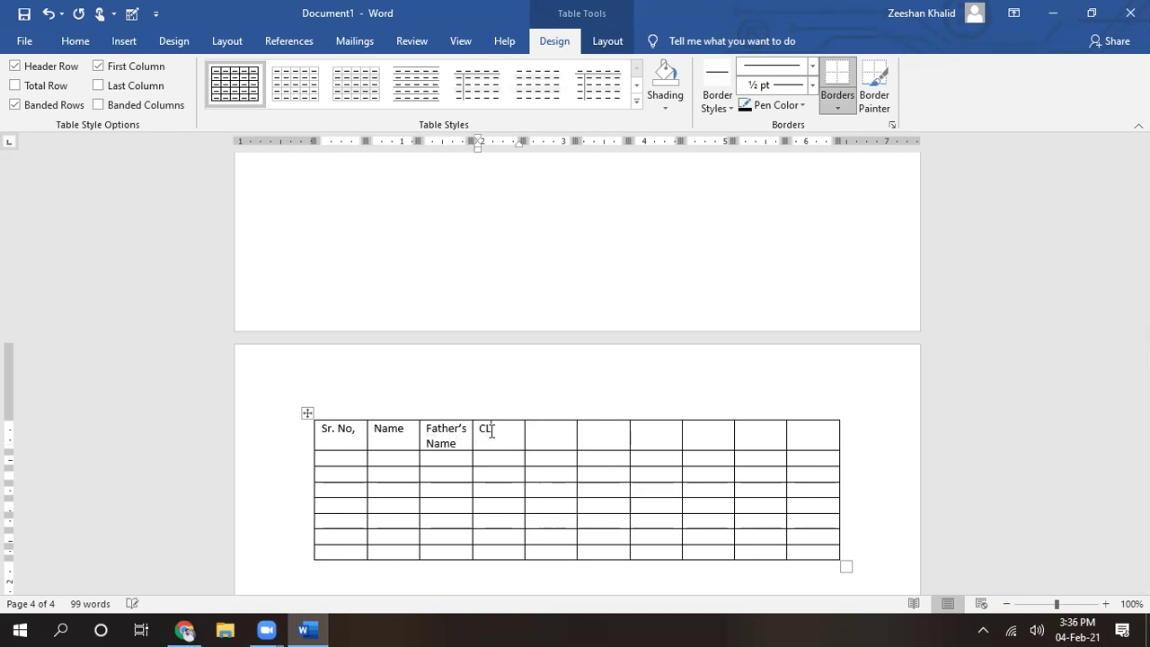
{"action": "type", "text": "ss"}
{"action": "left_click", "coordinate": [563, 436]}
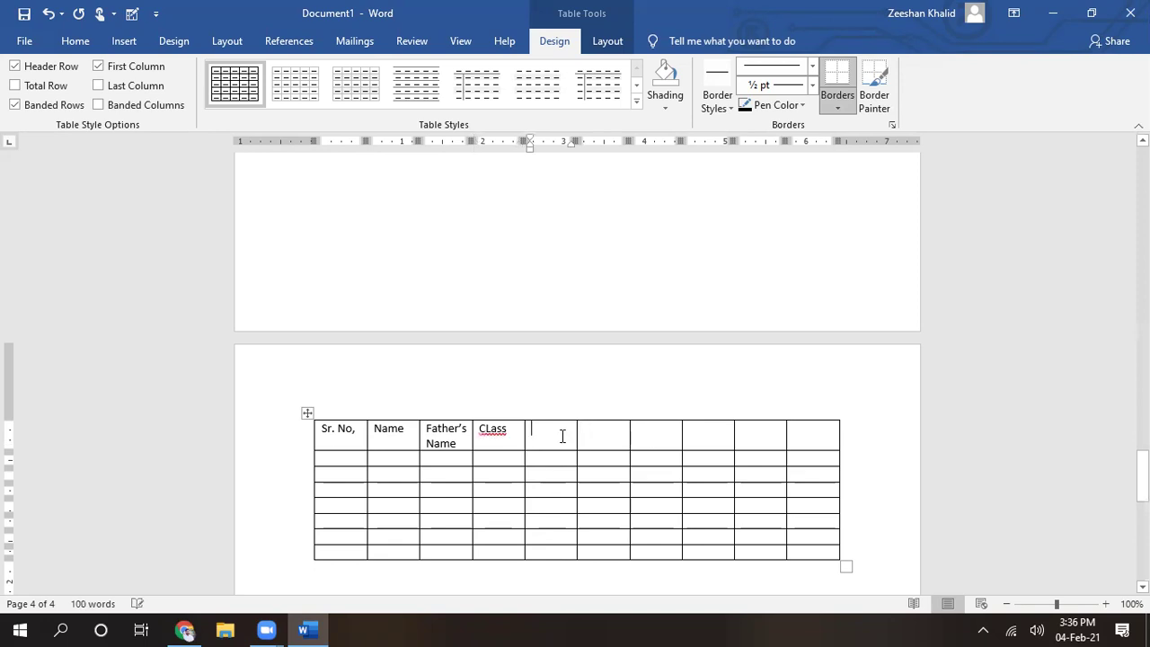
{"action": "type", "text": "Su"}
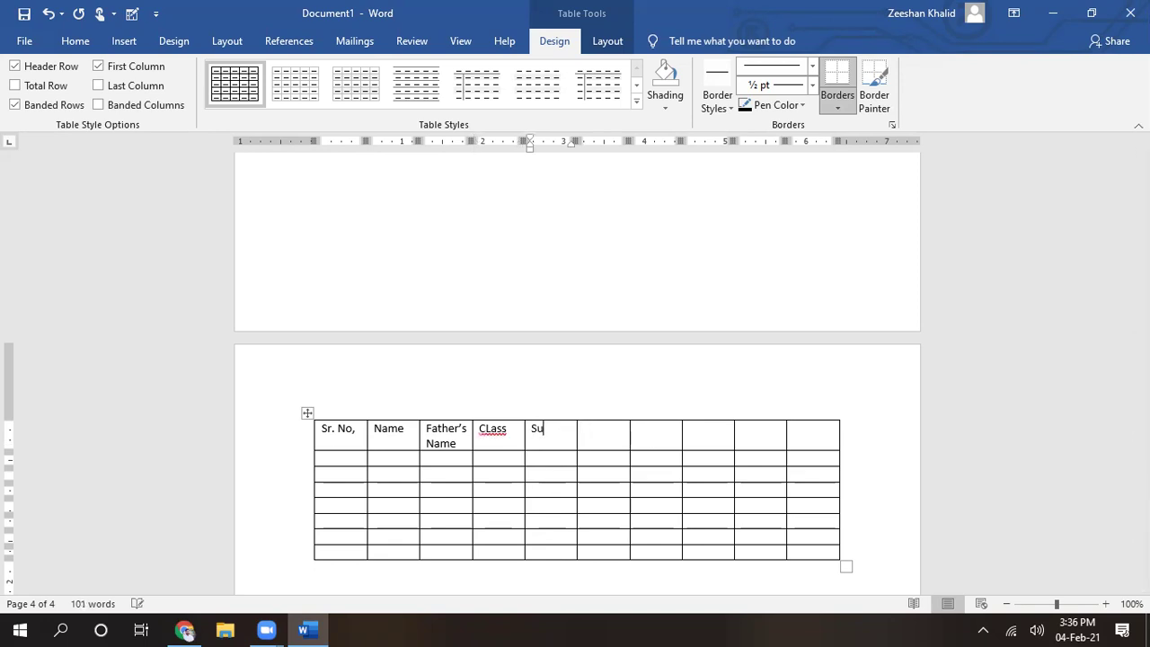
{"action": "type", "text": "bject"}
{"action": "left_click", "coordinate": [585, 429]}
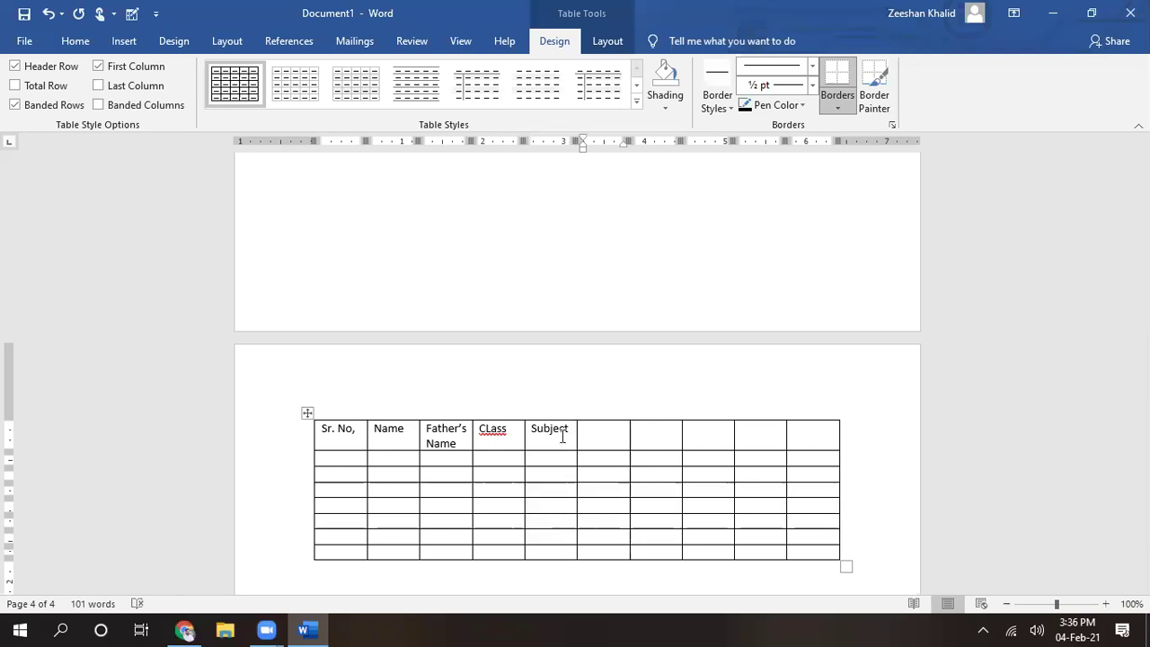
{"action": "type", "text": "Marks"}
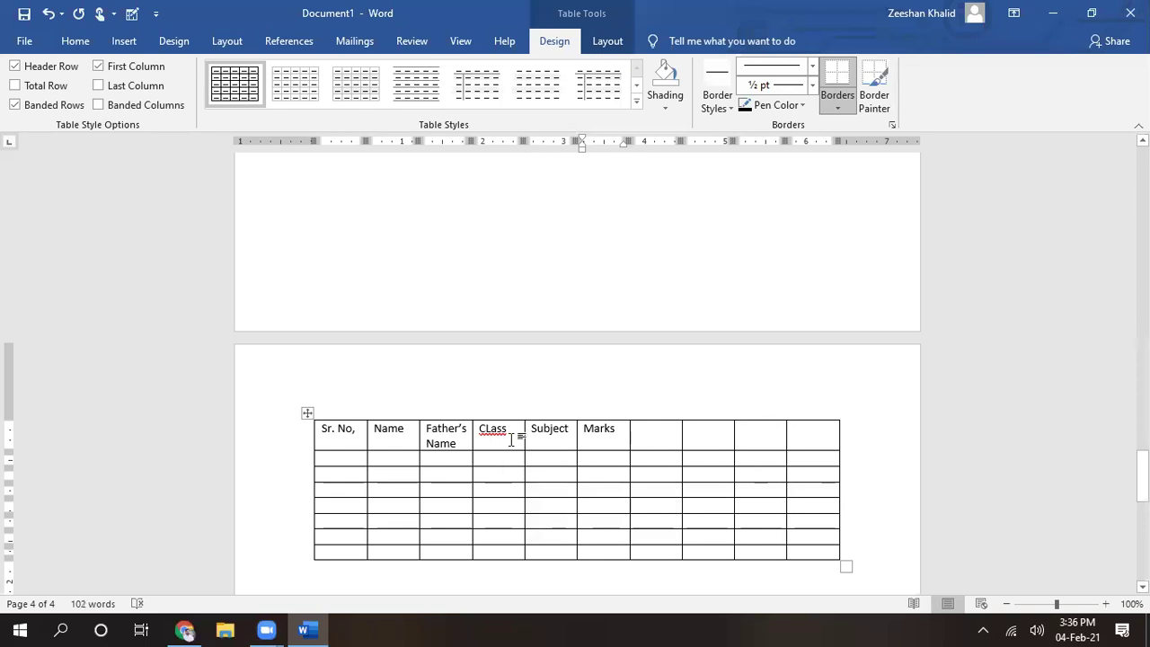
{"action": "left_click", "coordinate": [490, 432]}
{"action": "type", "text": "l"}
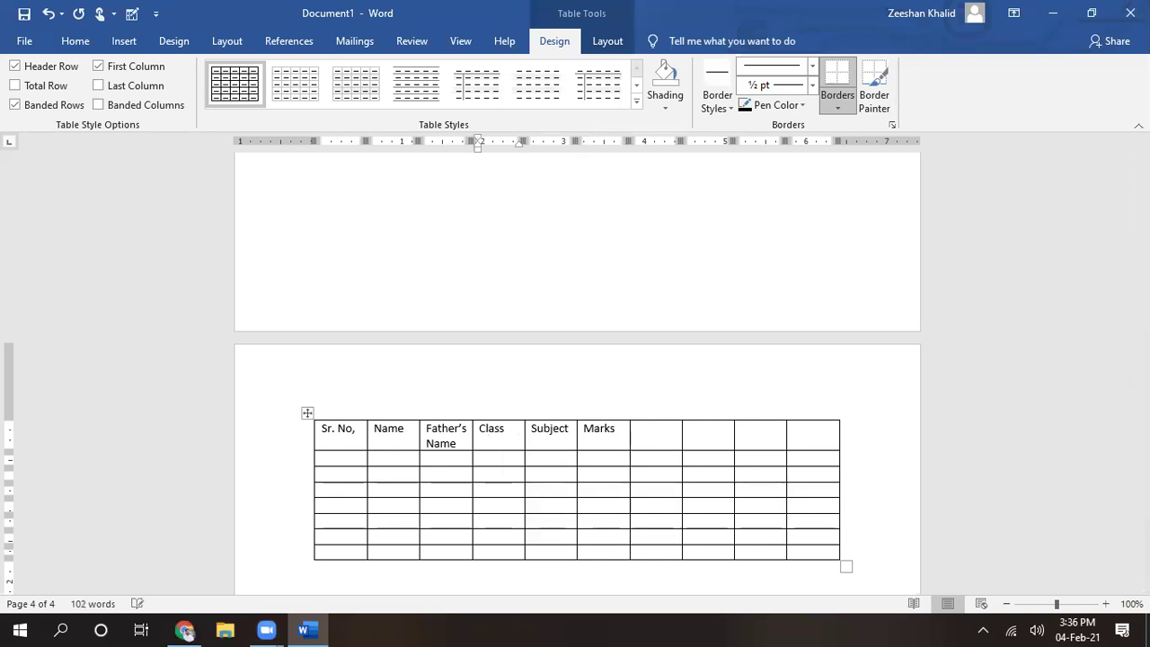
{"action": "mouse_move", "coordinate": [426, 416]}
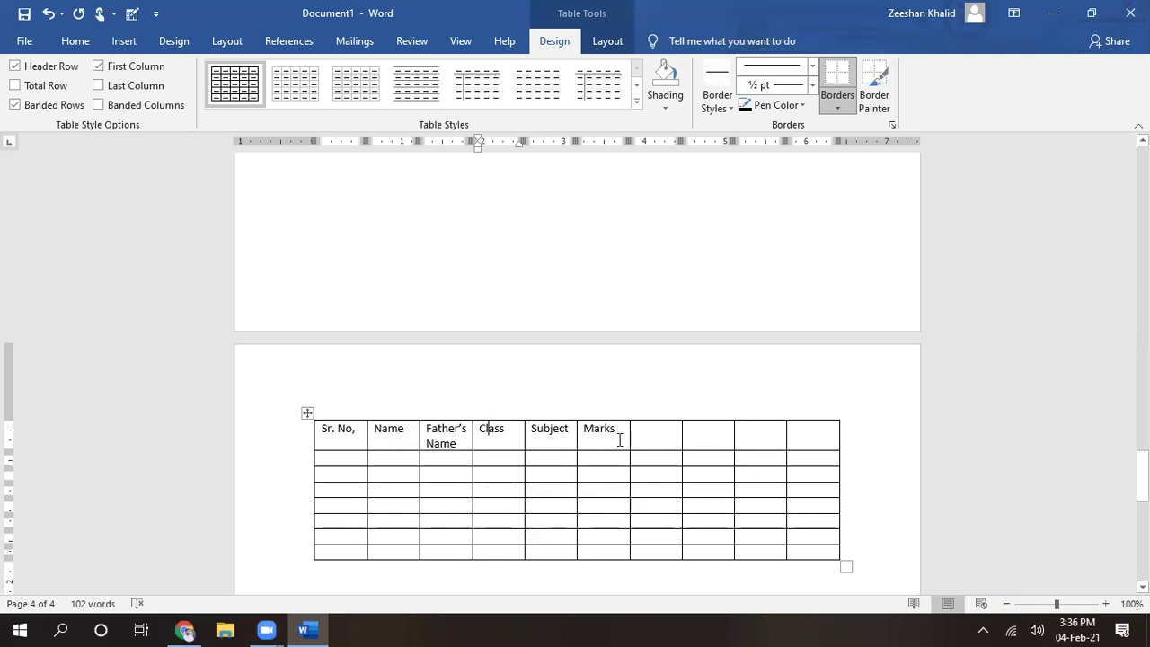
Number the first-column data rows 1 through 7
{"action": "left_click", "coordinate": [345, 463]}
{"action": "type", "text": "1"}
{"action": "key", "text": "Down"}
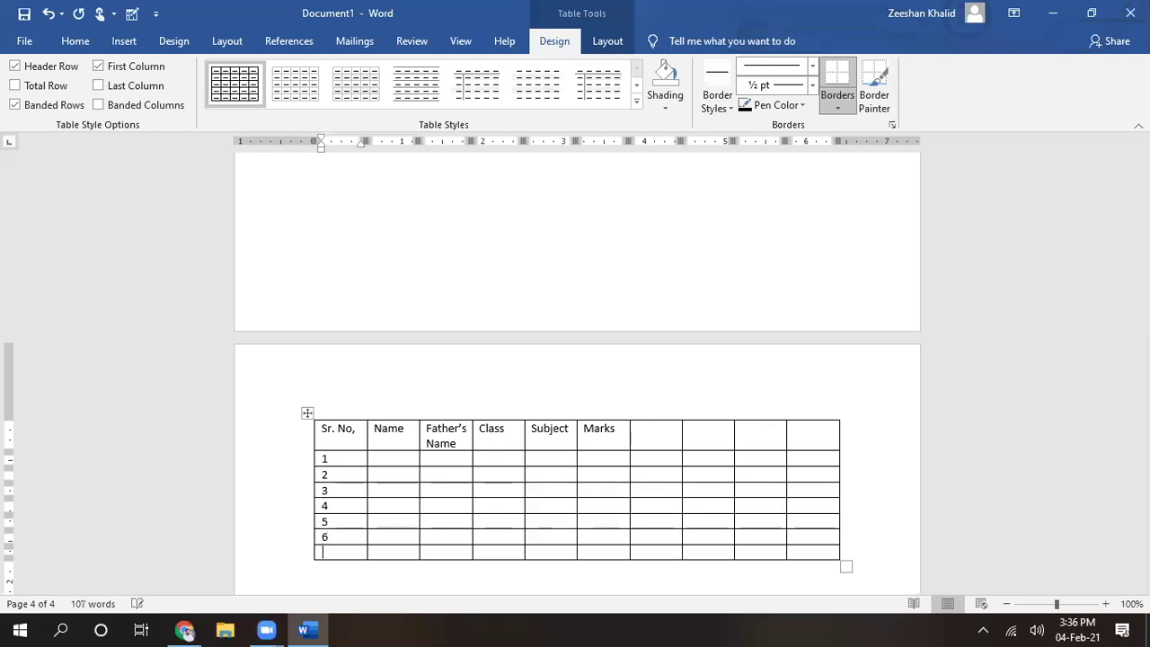
{"action": "type", "text": "7"}
{"action": "key", "text": "Down"}
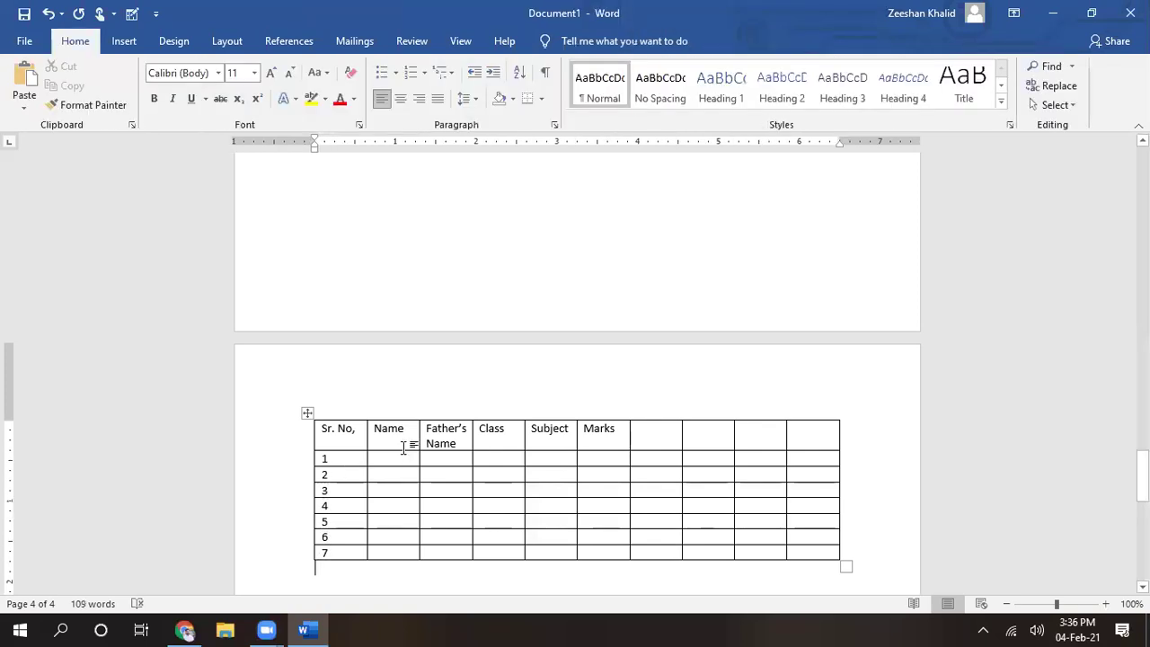
Enter a sample student name and father's name in row 1
{"action": "left_click", "coordinate": [406, 458]}
{"action": "type", "text": "asad"}
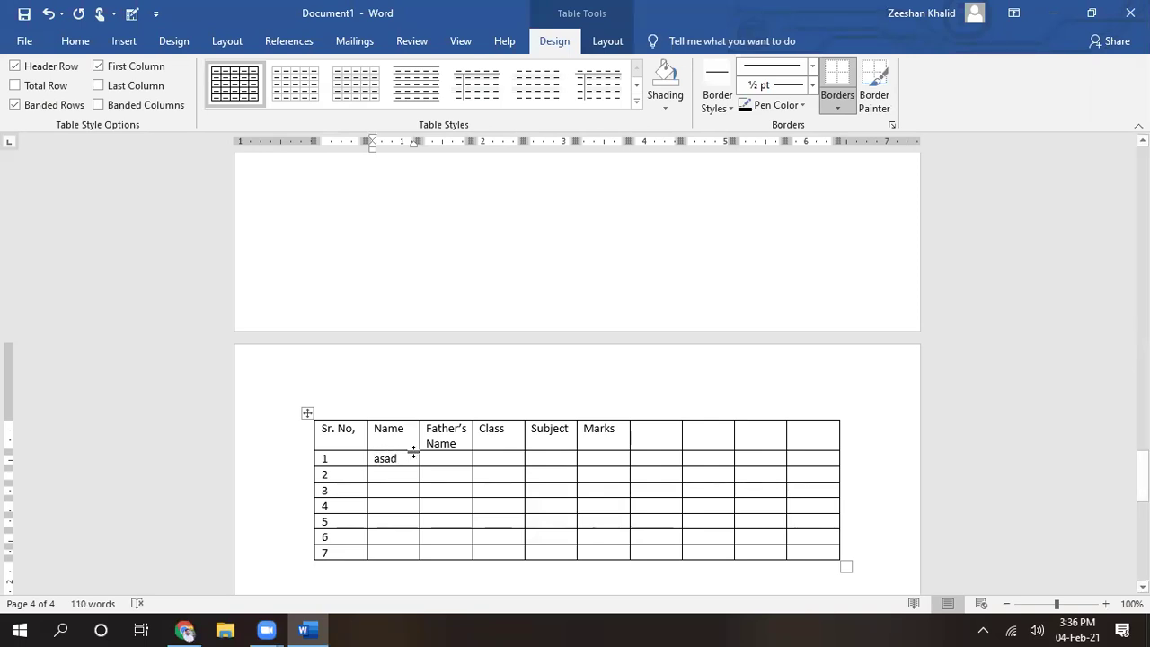
{"action": "left_click", "coordinate": [431, 461]}
{"action": "type", "text": "jhc"}
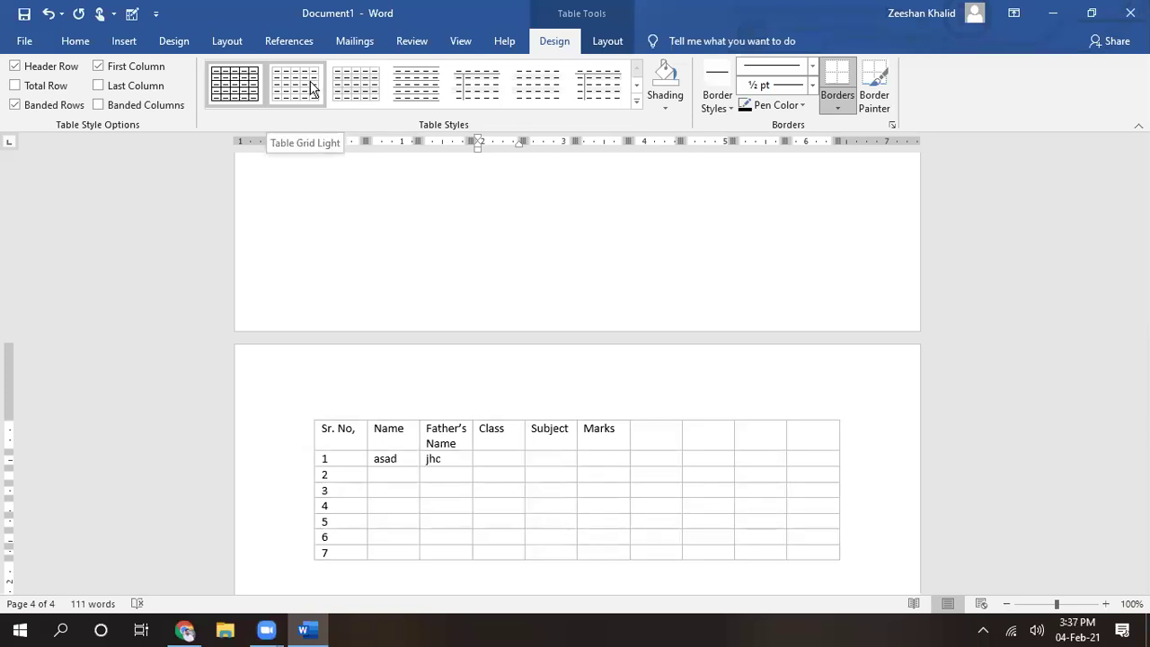
Zoom the document in to 160% to enlarge the table
{"action": "left_click", "coordinate": [1107, 604]}
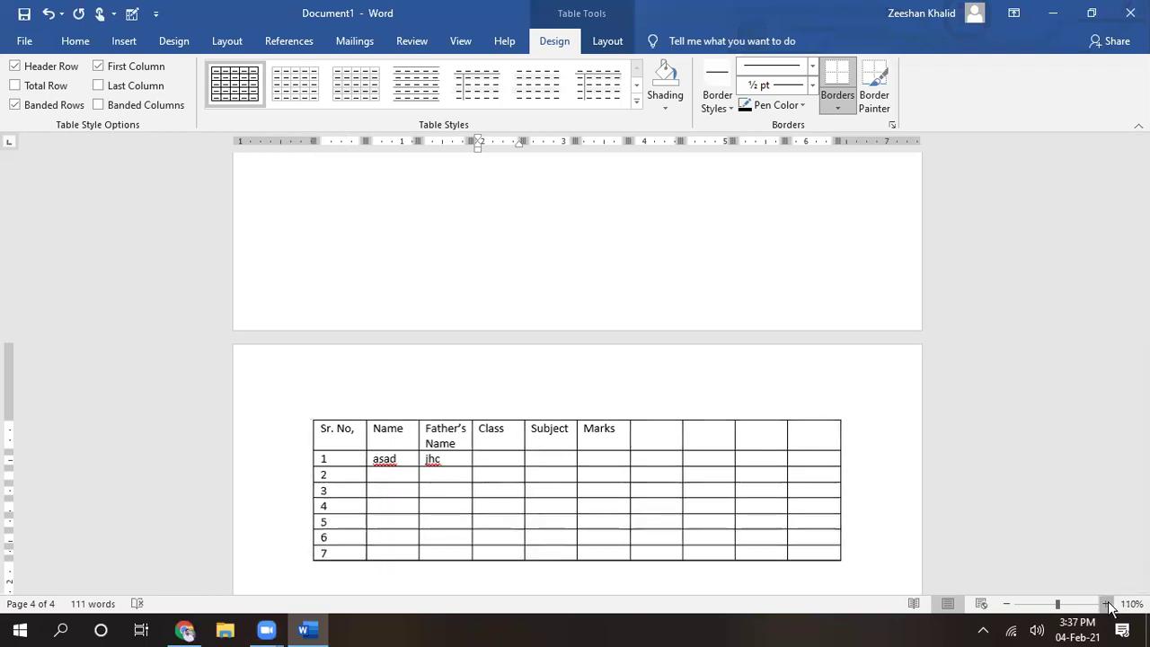
{"action": "left_click", "coordinate": [1107, 604]}
{"action": "left_click", "coordinate": [1107, 604]}
{"action": "left_click", "coordinate": [1107, 604]}
{"action": "left_click", "coordinate": [1107, 604]}
{"action": "left_click", "coordinate": [1107, 604]}
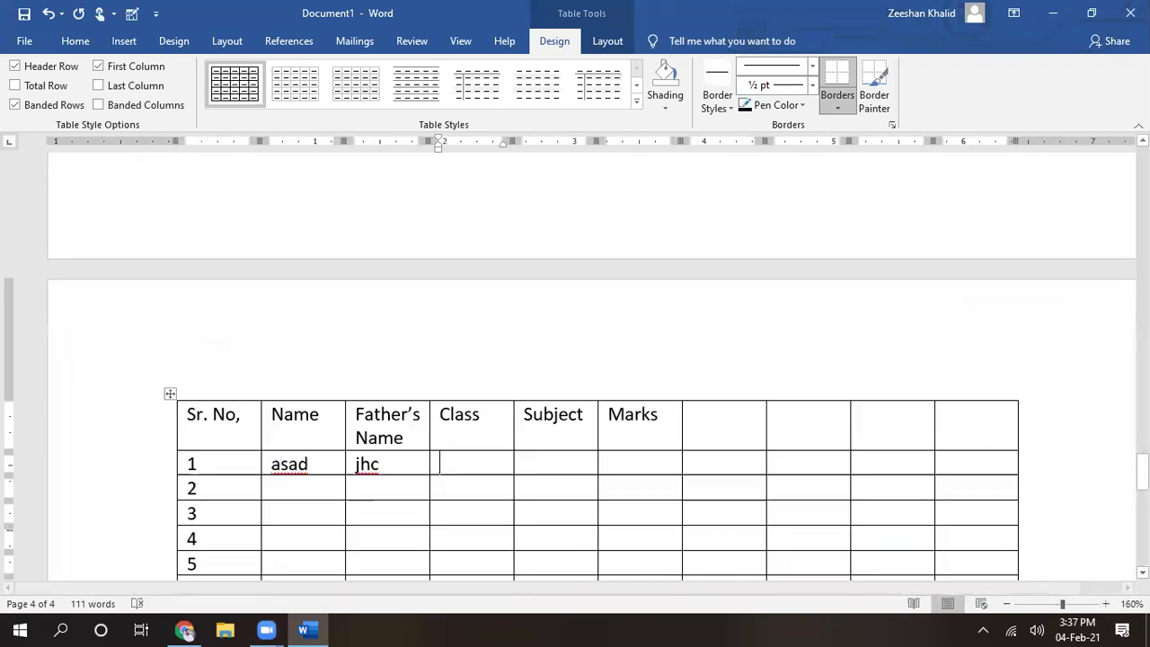
{"action": "left_click_drag", "start_coordinate": [1142, 467], "coordinate": [1142, 476]}
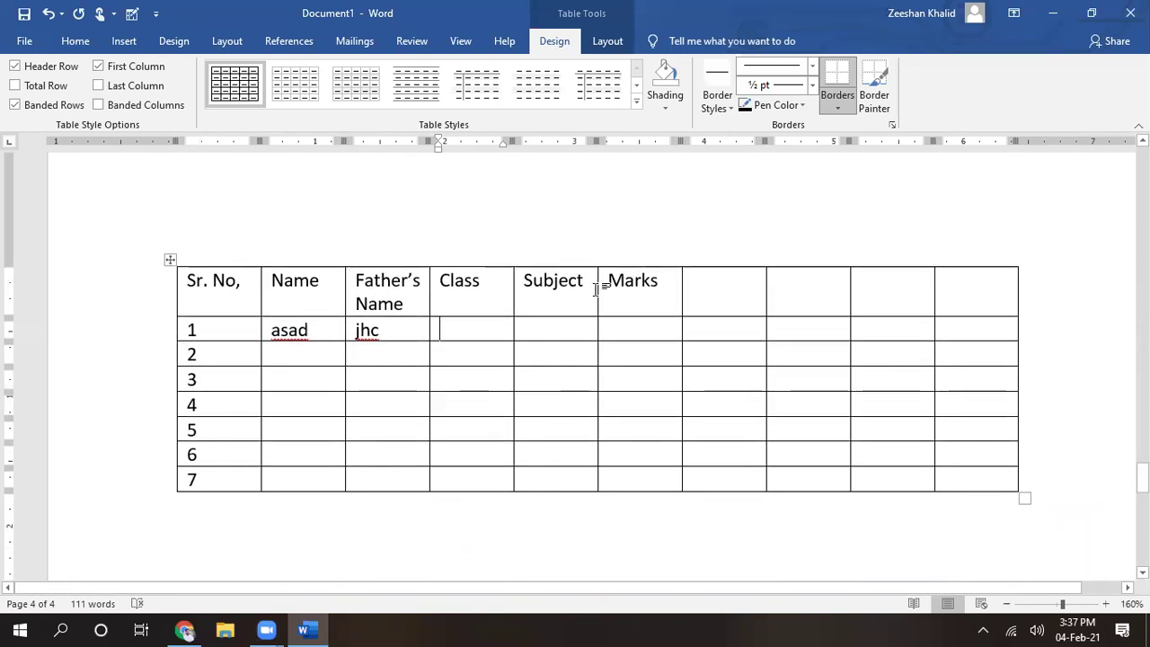
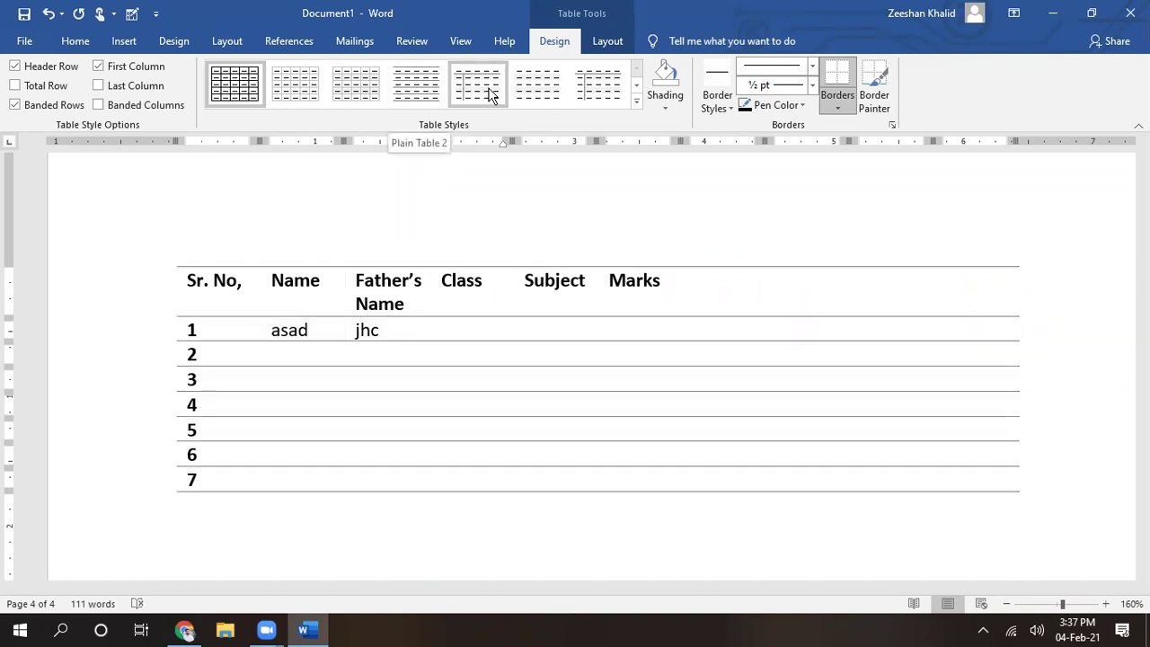
Apply the orange Grid Table 4 - Accent 2 style to the student table, replacing a briefly tried blue grid
{"action": "left_click", "coordinate": [636, 102]}
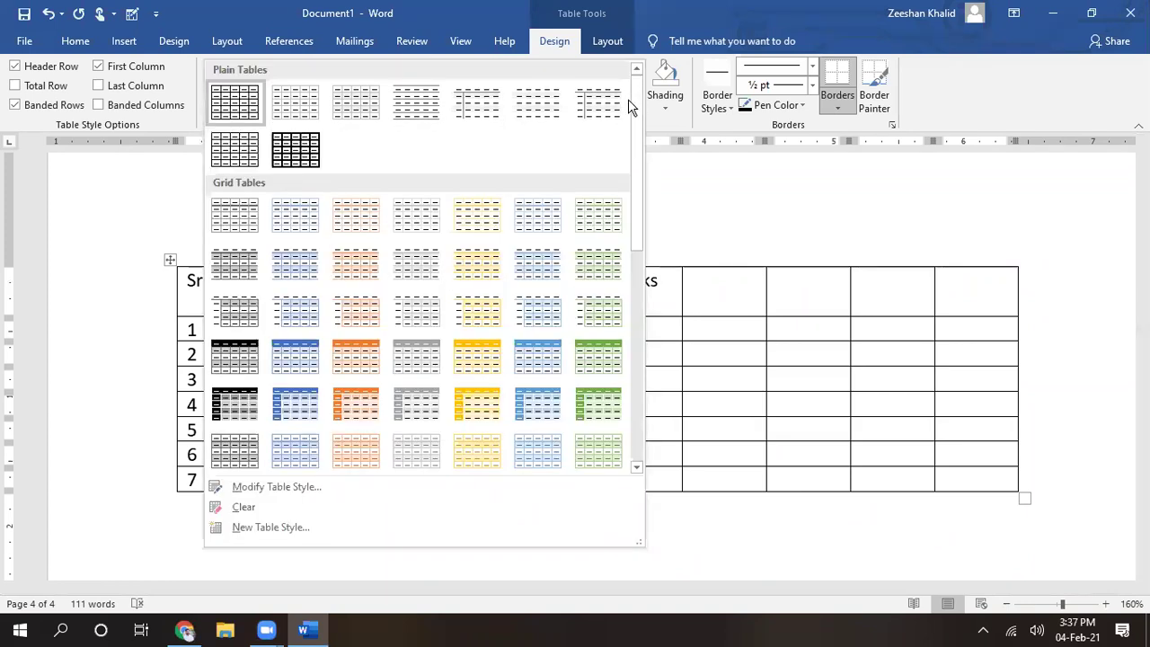
{"action": "left_click", "coordinate": [301, 358]}
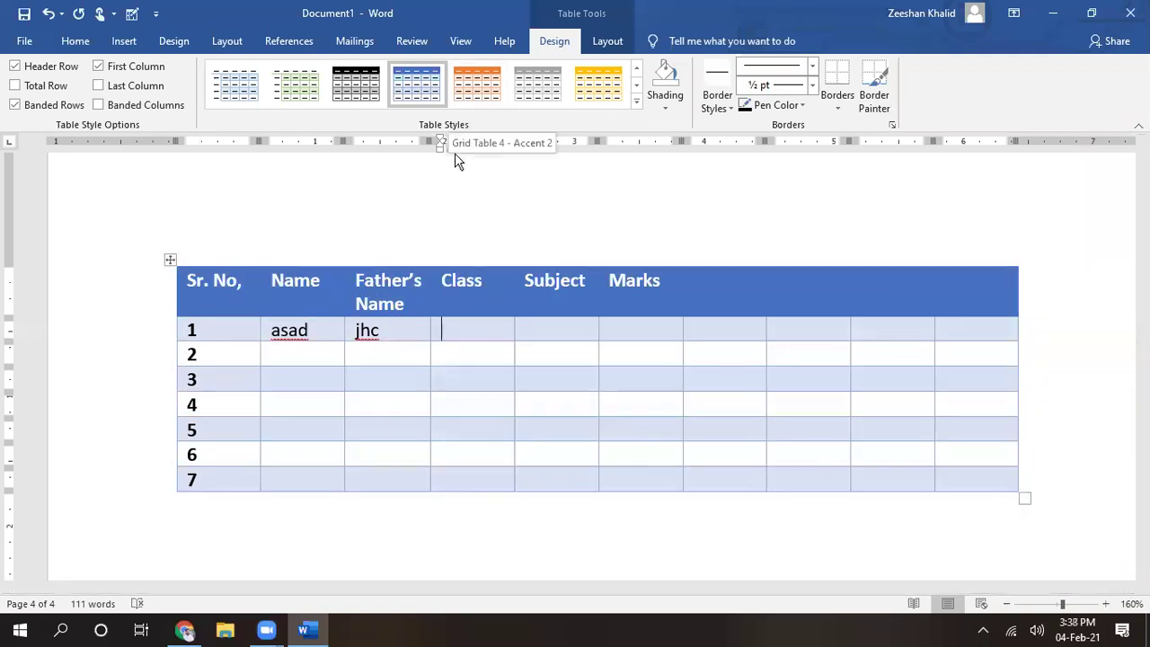
{"action": "left_click", "coordinate": [477, 84]}
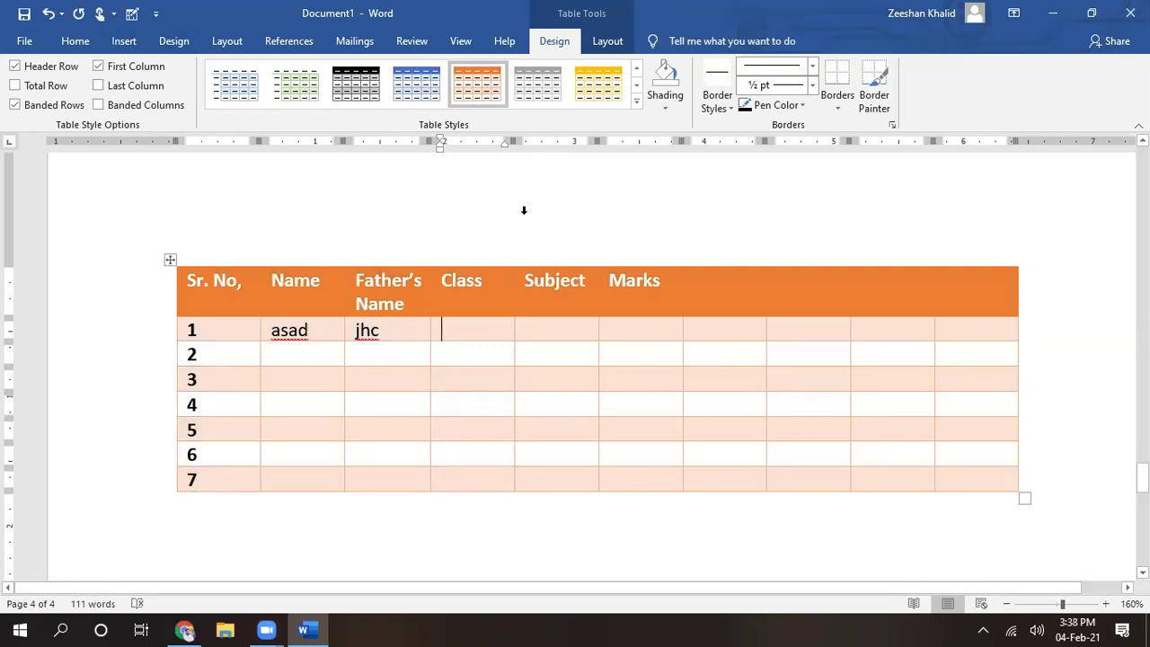
{"action": "left_click", "coordinate": [125, 42]}
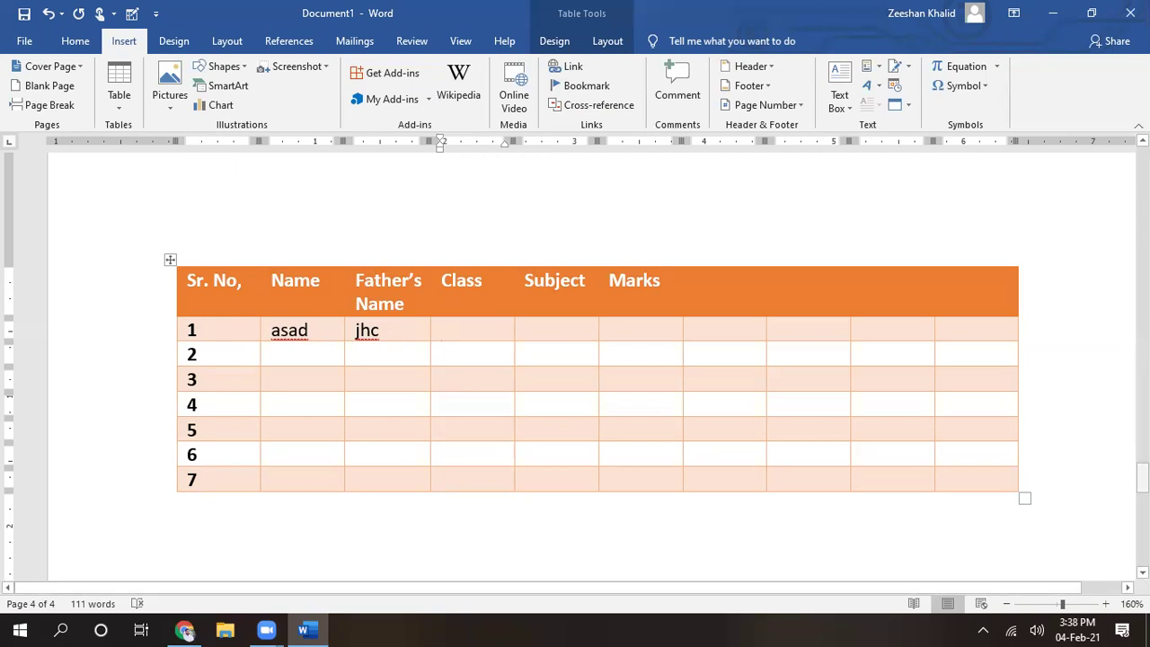
{"action": "left_click_drag", "start_coordinate": [1143, 476], "coordinate": [1142, 305]}
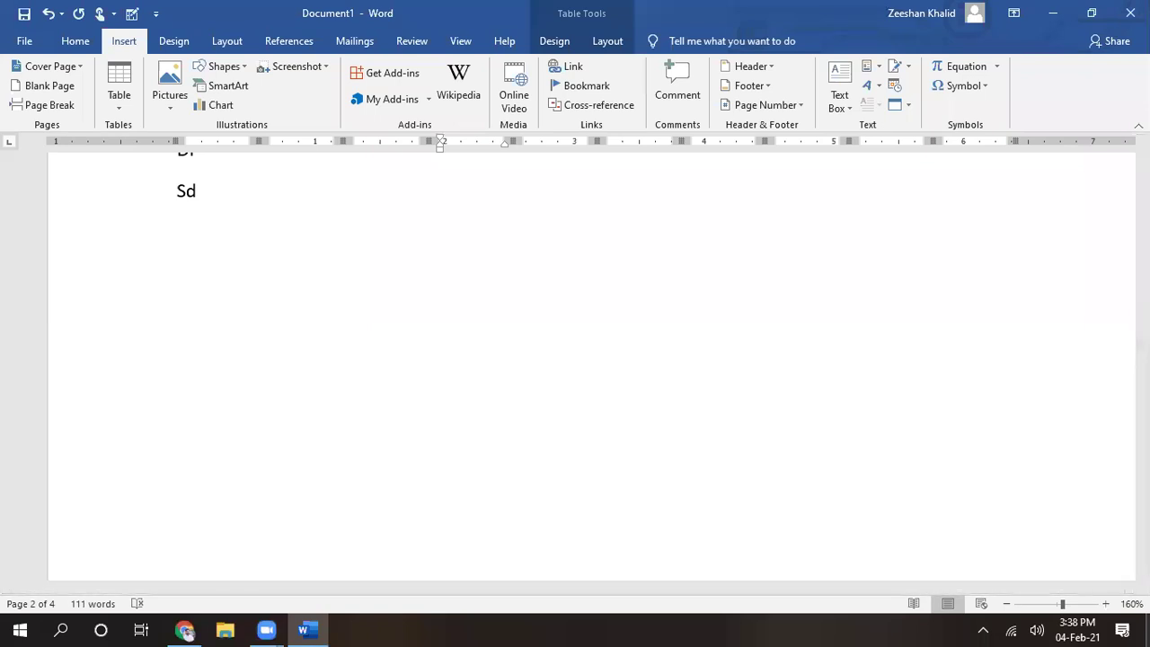
{"action": "left_click", "coordinate": [1008, 605]}
{"action": "left_click", "coordinate": [1007, 605]}
{"action": "left_click", "coordinate": [1008, 605]}
{"action": "left_click", "coordinate": [1007, 604]}
{"action": "left_click", "coordinate": [1008, 605]}
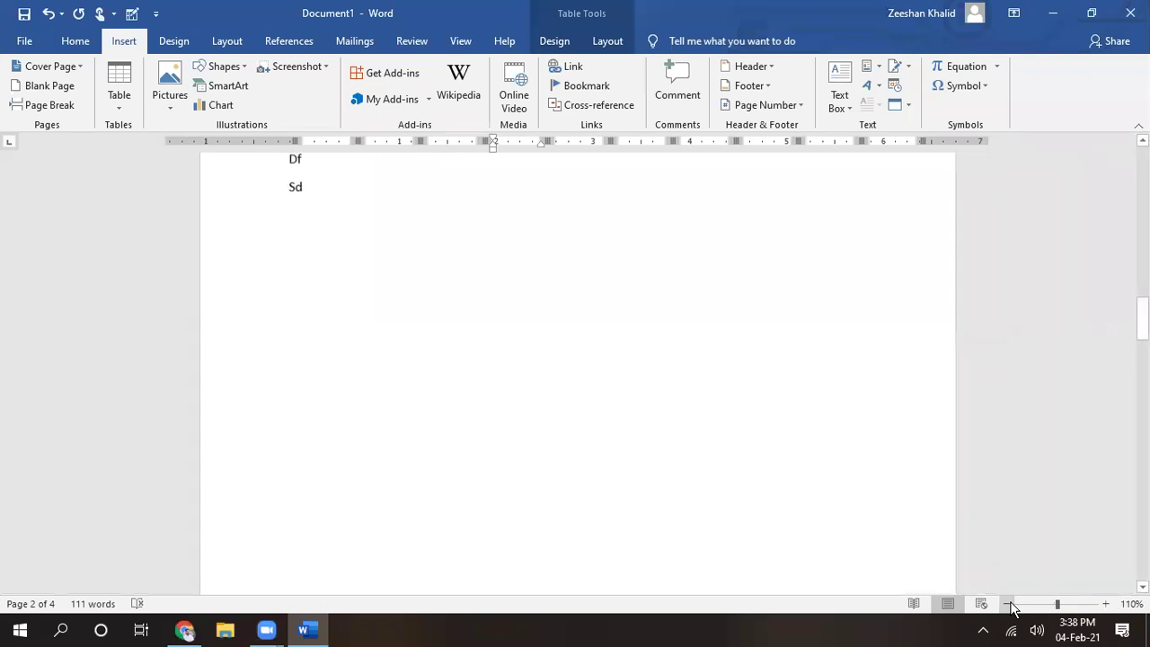
{"action": "left_click", "coordinate": [1008, 605]}
{"action": "left_click", "coordinate": [1008, 605]}
{"action": "left_click", "coordinate": [1008, 604]}
{"action": "left_click", "coordinate": [1007, 605]}
{"action": "left_click", "coordinate": [1008, 605]}
{"action": "left_click", "coordinate": [1008, 605]}
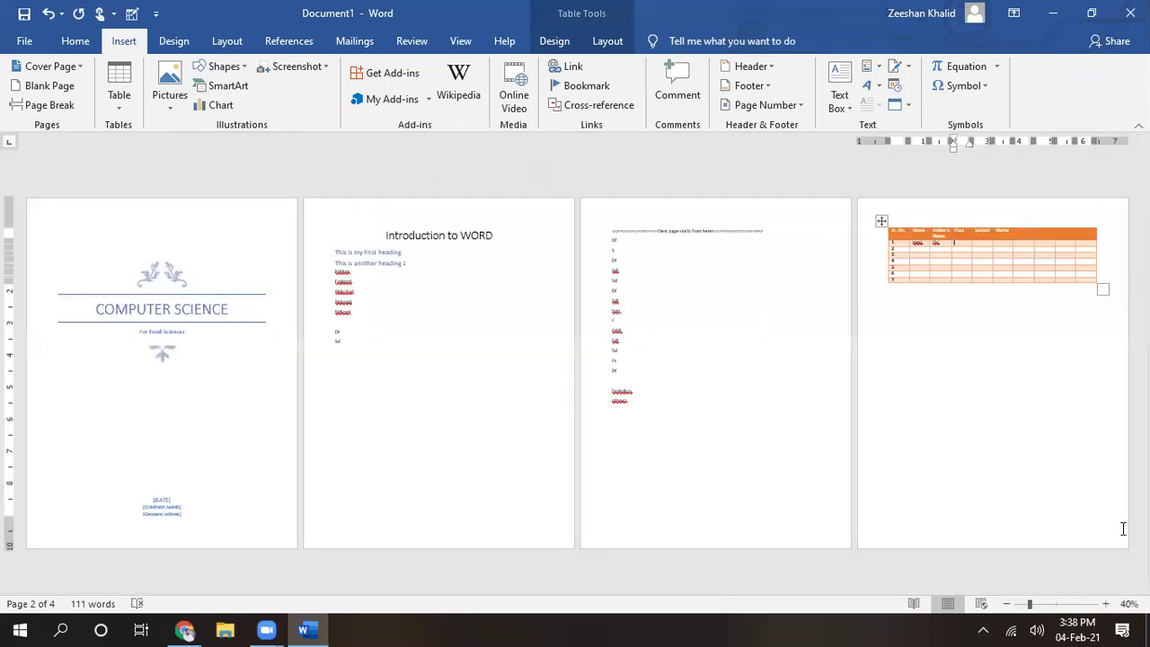
{"action": "left_click", "coordinate": [1107, 604]}
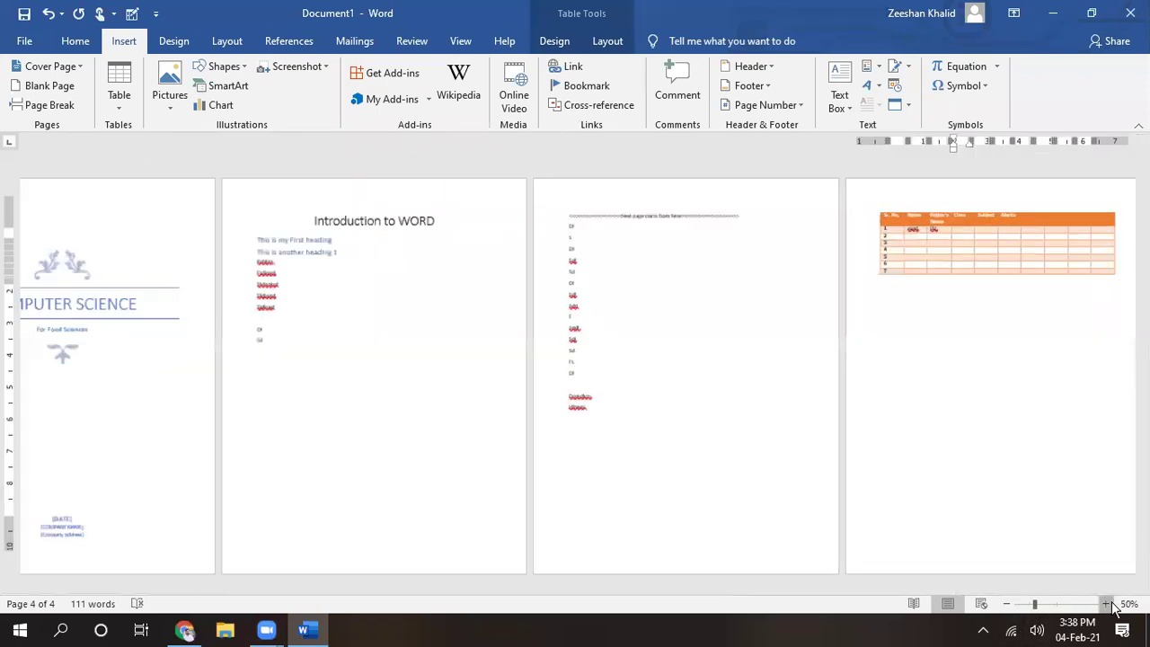
{"action": "left_click", "coordinate": [1107, 604]}
{"action": "left_click", "coordinate": [1108, 604]}
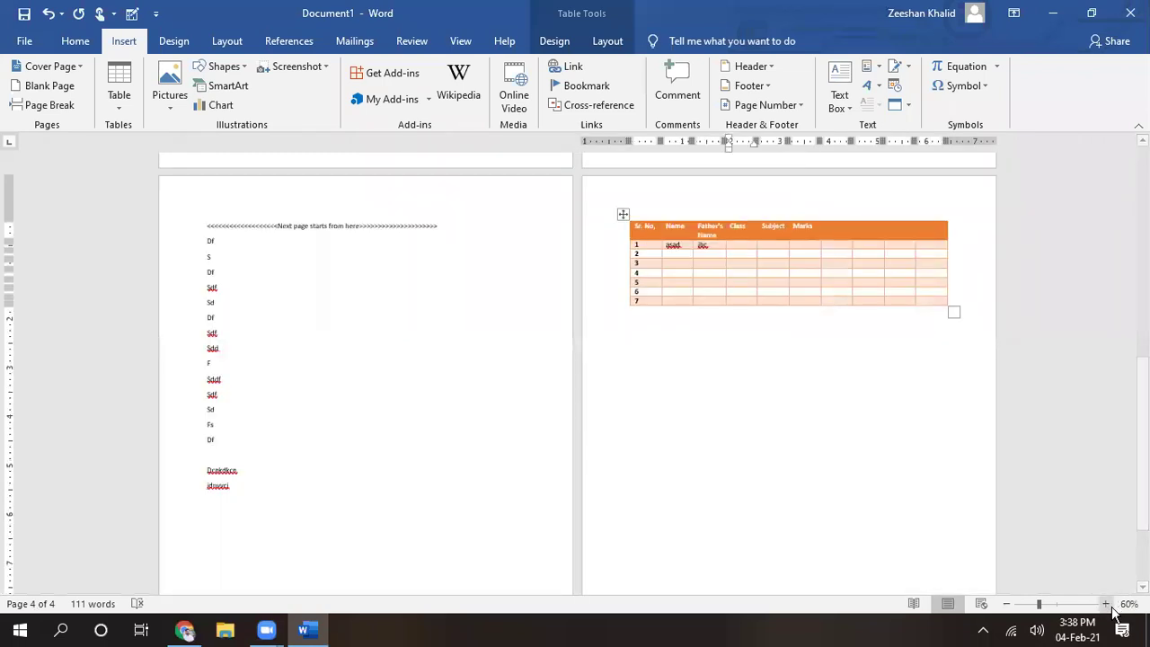
{"action": "left_click", "coordinate": [1107, 604]}
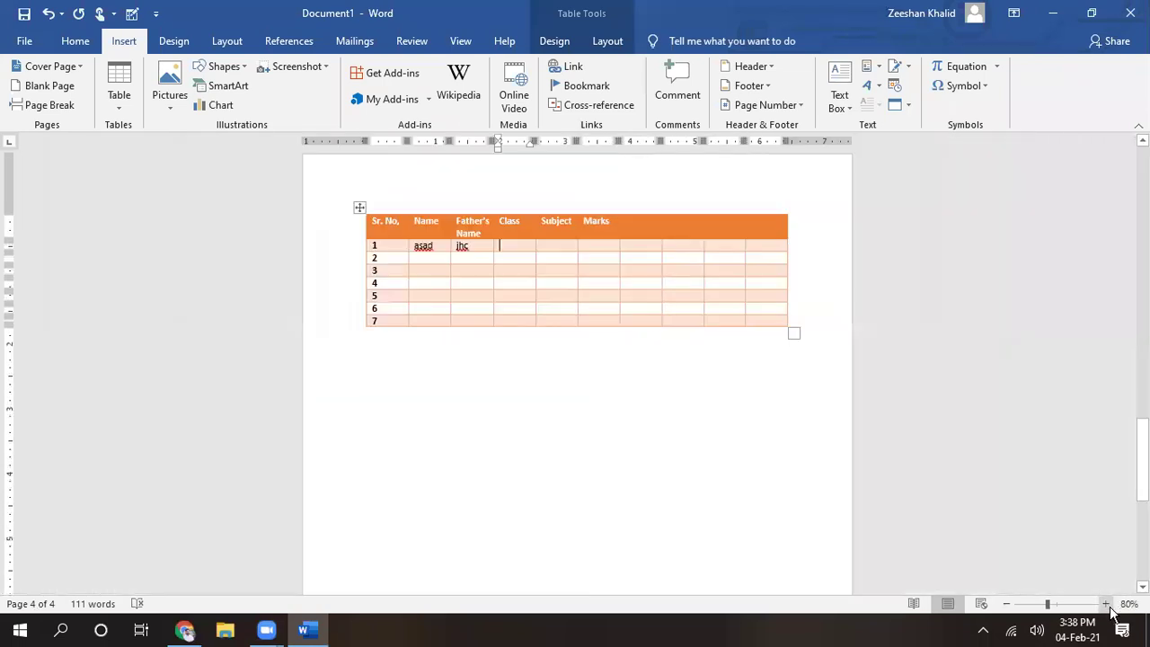
{"action": "left_click", "coordinate": [1107, 604]}
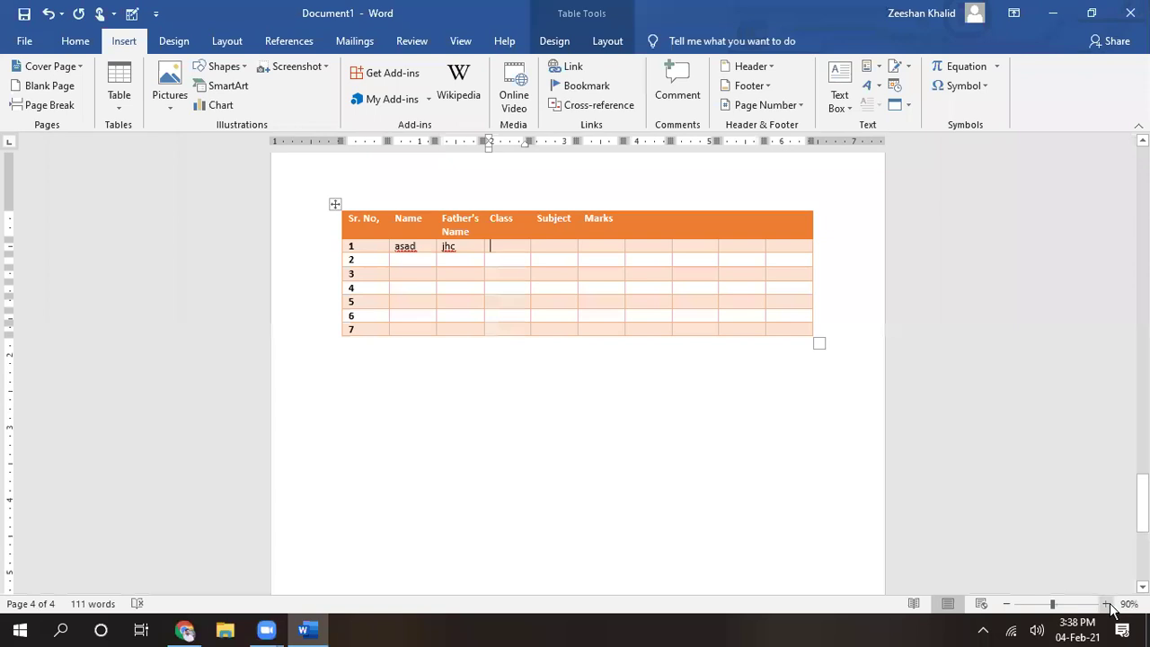
{"action": "scroll", "coordinate": [1112, 610], "scroll_direction": "up", "scroll_amount": 5}
{"action": "scroll", "coordinate": [1111, 609], "scroll_direction": "up", "scroll_amount": 5}
{"action": "scroll", "coordinate": [1111, 610], "scroll_direction": "up", "scroll_amount": 5}
{"action": "scroll", "coordinate": [1112, 610], "scroll_direction": "up", "scroll_amount": 5}
{"action": "scroll", "coordinate": [1112, 609], "scroll_direction": "up", "scroll_amount": 3}
{"action": "scroll", "coordinate": [1112, 609], "scroll_direction": "down", "scroll_amount": 1}
{"action": "scroll", "coordinate": [1112, 609], "scroll_direction": "down", "scroll_amount": 3}
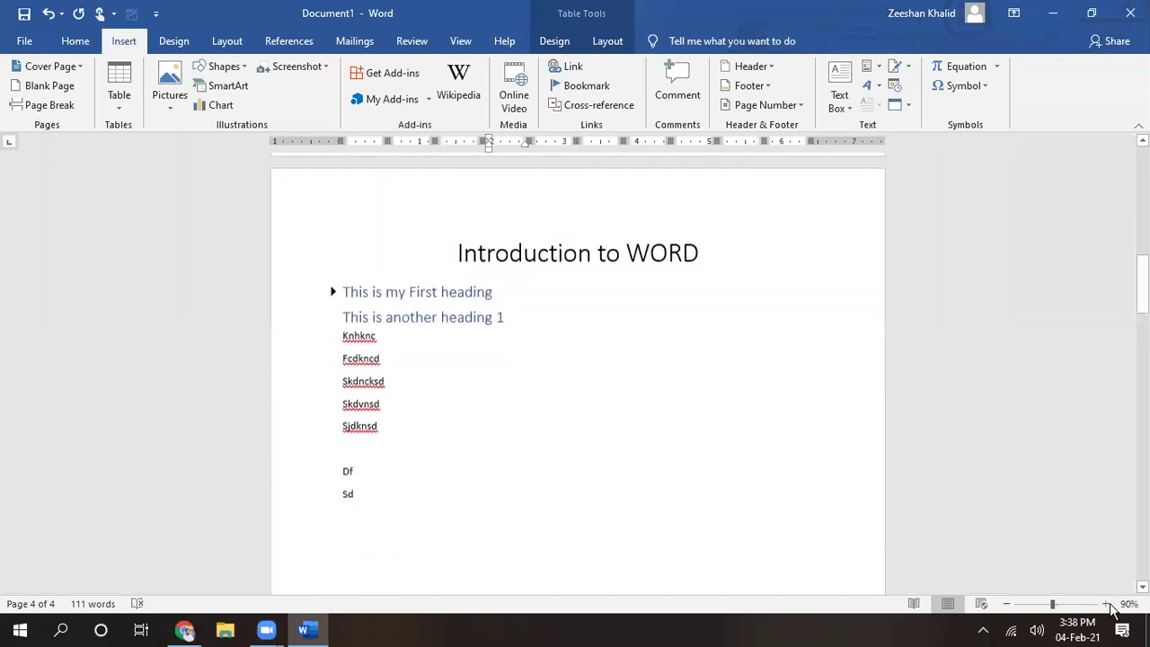
{"action": "scroll", "coordinate": [1112, 609], "scroll_direction": "down", "scroll_amount": 1}
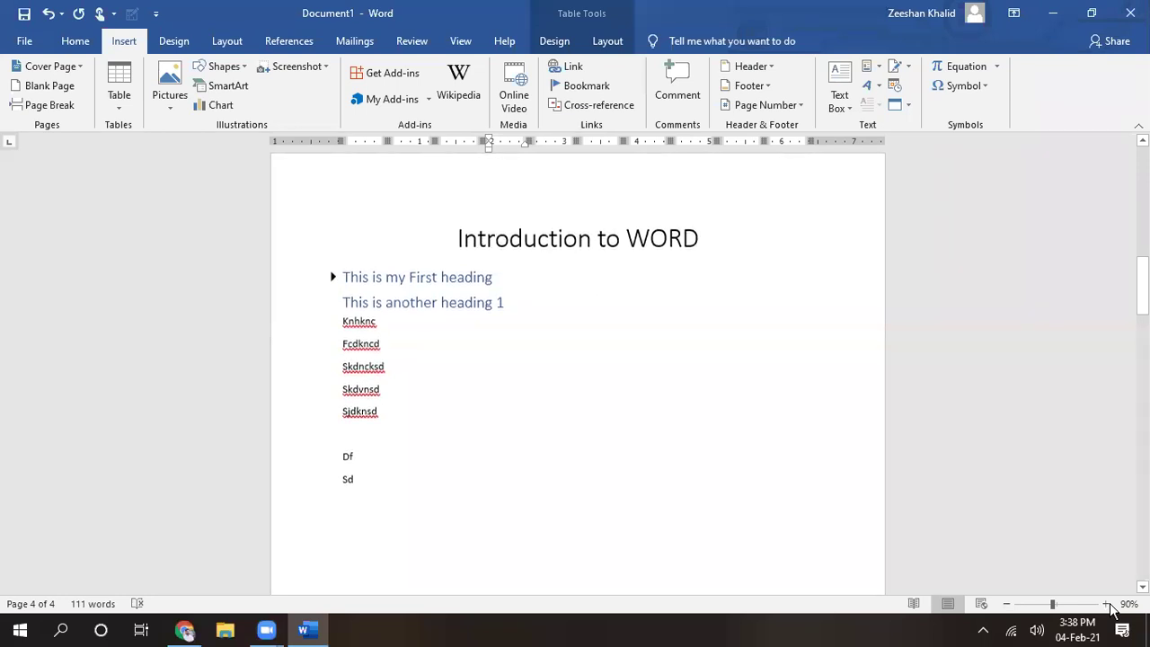
{"action": "scroll", "coordinate": [1112, 609], "scroll_direction": "down", "scroll_amount": 2}
{"action": "scroll", "coordinate": [1112, 609], "scroll_direction": "down", "scroll_amount": 3}
{"action": "scroll", "coordinate": [1111, 609], "scroll_direction": "down", "scroll_amount": 2}
{"action": "scroll", "coordinate": [1111, 610], "scroll_direction": "up", "scroll_amount": 1}
{"action": "scroll", "coordinate": [1111, 609], "scroll_direction": "up", "scroll_amount": 4}
{"action": "scroll", "coordinate": [1112, 609], "scroll_direction": "up", "scroll_amount": 3}
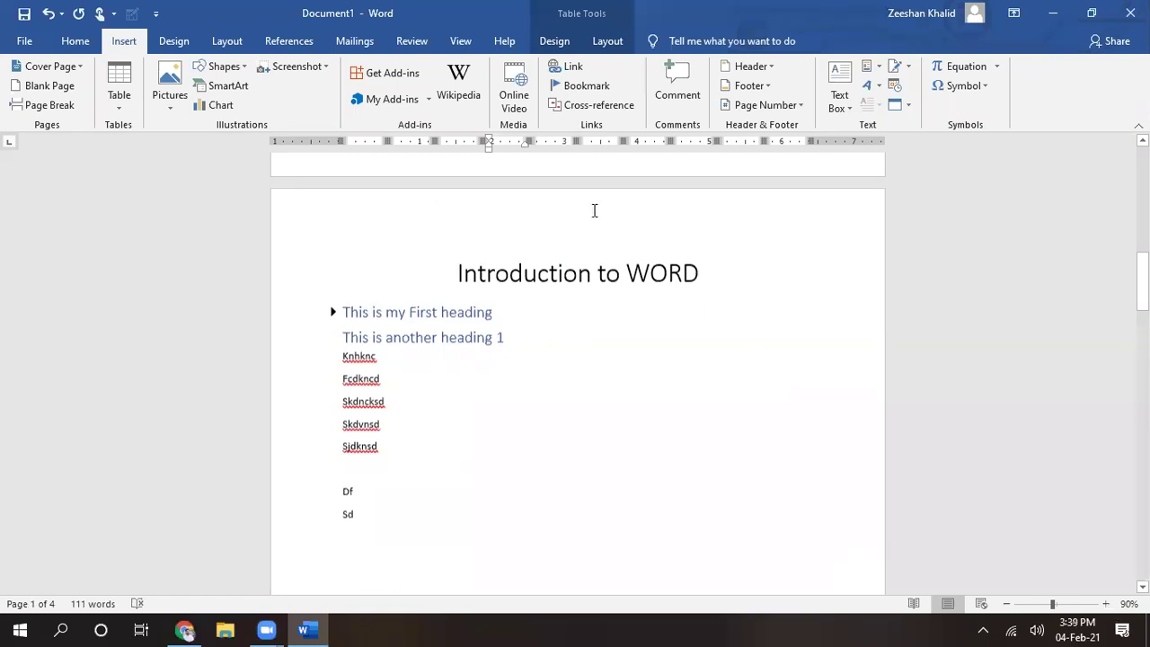
Add the Banded header reading COMPUTER SCIENCE and scroll through the pages to check it
{"action": "left_click", "coordinate": [751, 67]}
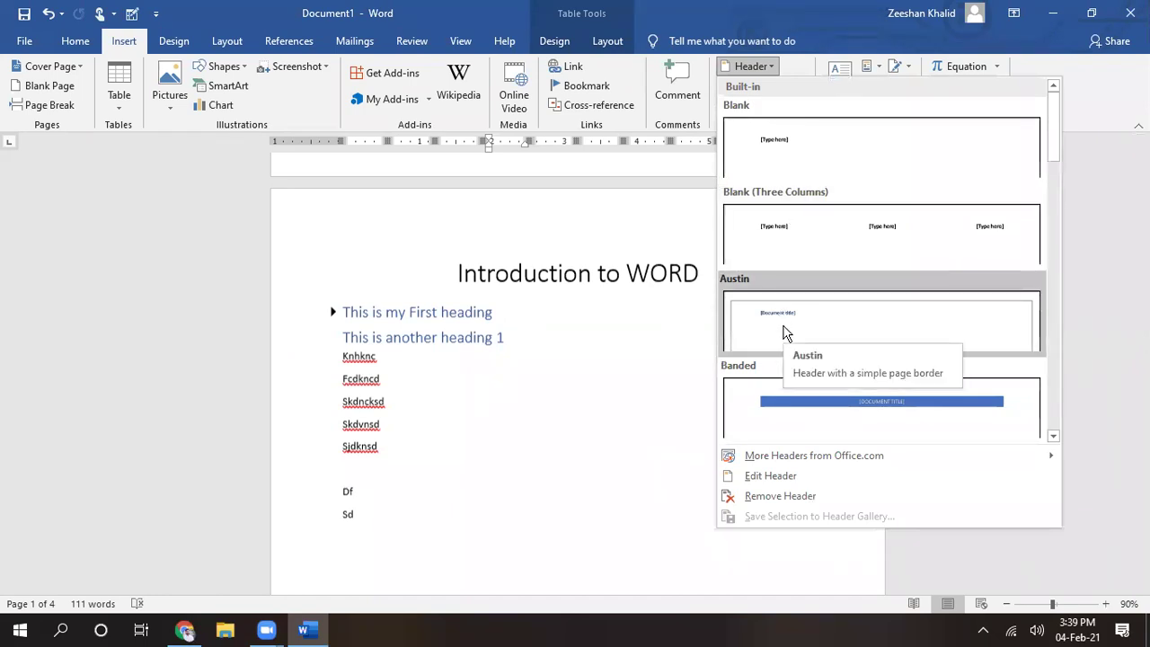
{"action": "left_click", "coordinate": [789, 411]}
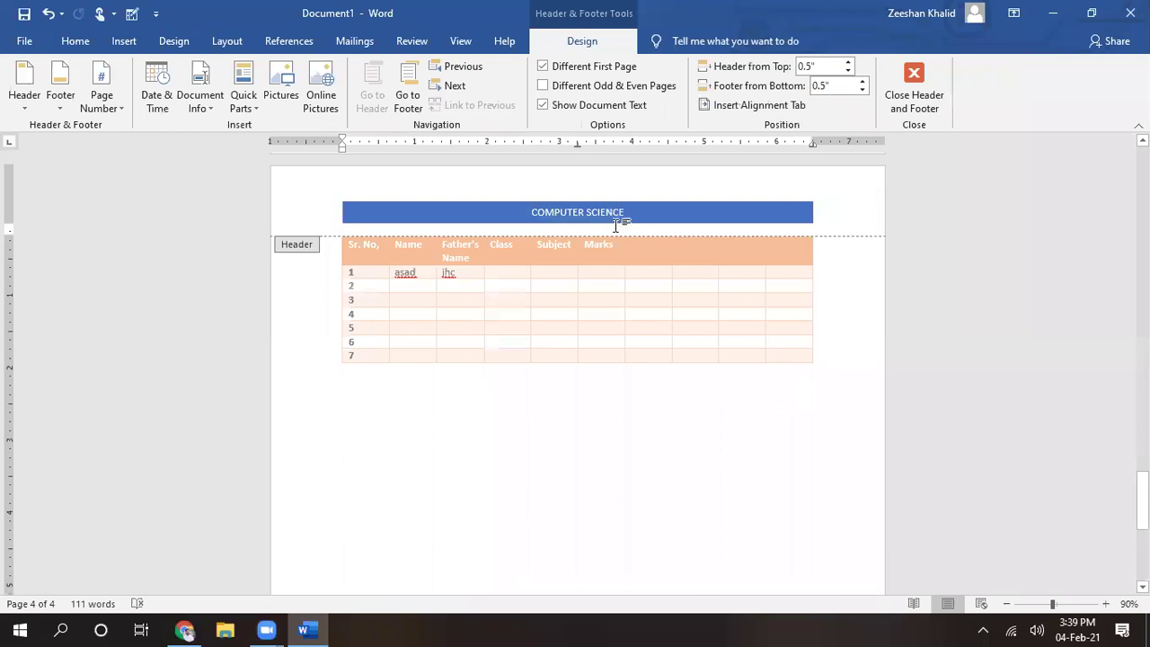
{"action": "left_click_drag", "start_coordinate": [1143, 501], "coordinate": [1142, 376]}
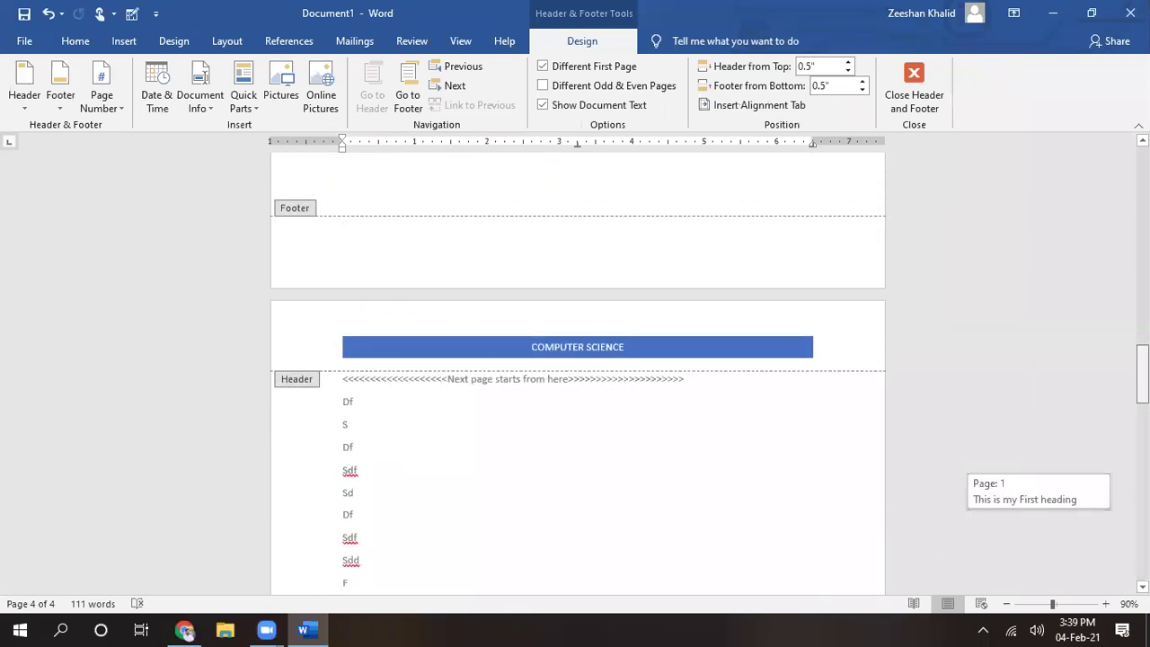
{"action": "left_click_drag", "start_coordinate": [1142, 376], "coordinate": [1143, 269]}
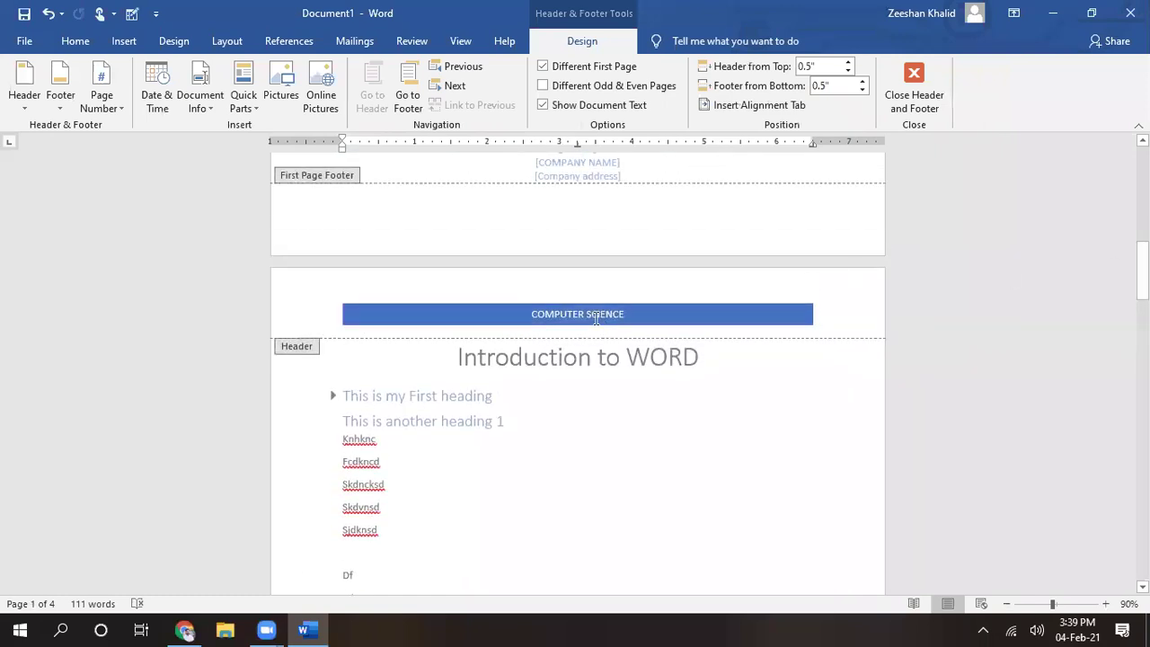
{"action": "mouse_move", "coordinate": [1142, 270]}
{"action": "left_mouse_down"}
{"action": "mouse_move", "coordinate": [1142, 190]}
{"action": "mouse_move", "coordinate": [1142, 268]}
{"action": "left_mouse_up"}
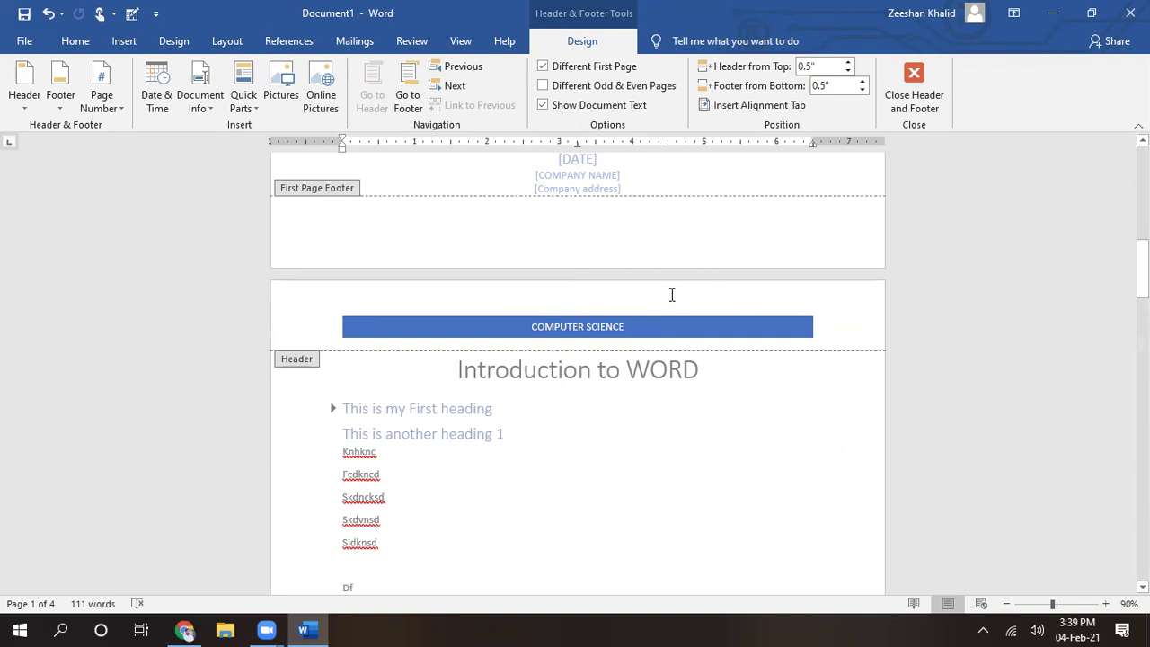
{"action": "scroll", "coordinate": [672, 302], "scroll_direction": "down", "scroll_amount": 10}
{"action": "scroll", "coordinate": [672, 302], "scroll_direction": "down", "scroll_amount": 5}
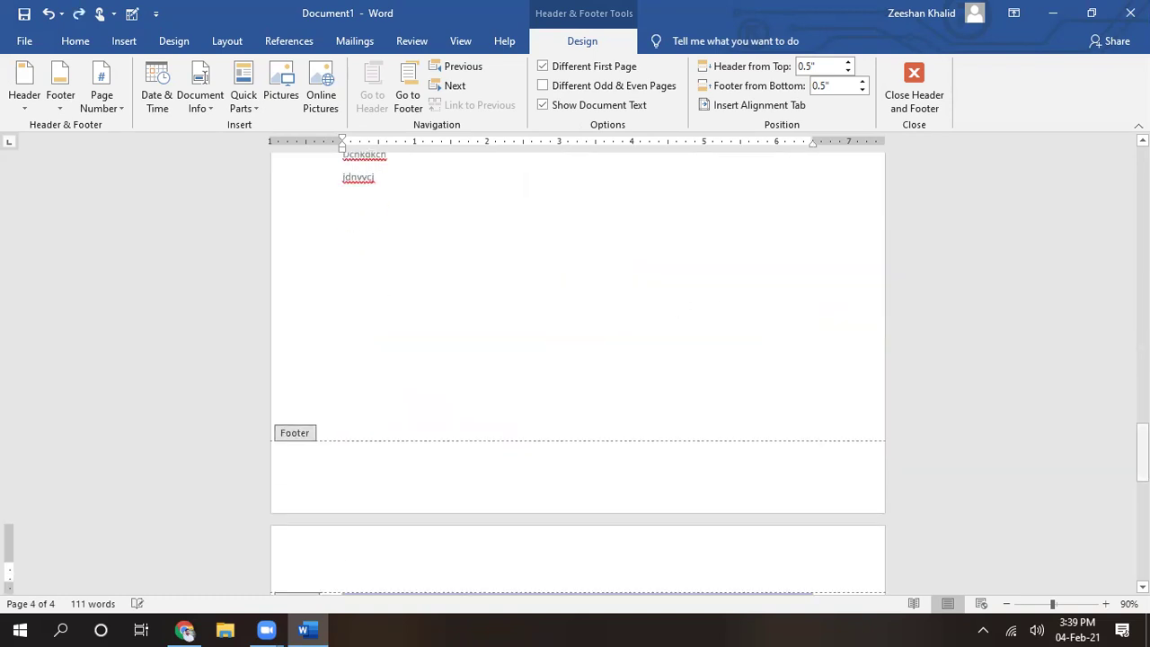
Insert a plain Blank header on page 2
{"action": "left_click_drag", "start_coordinate": [1142, 452], "coordinate": [1142, 277]}
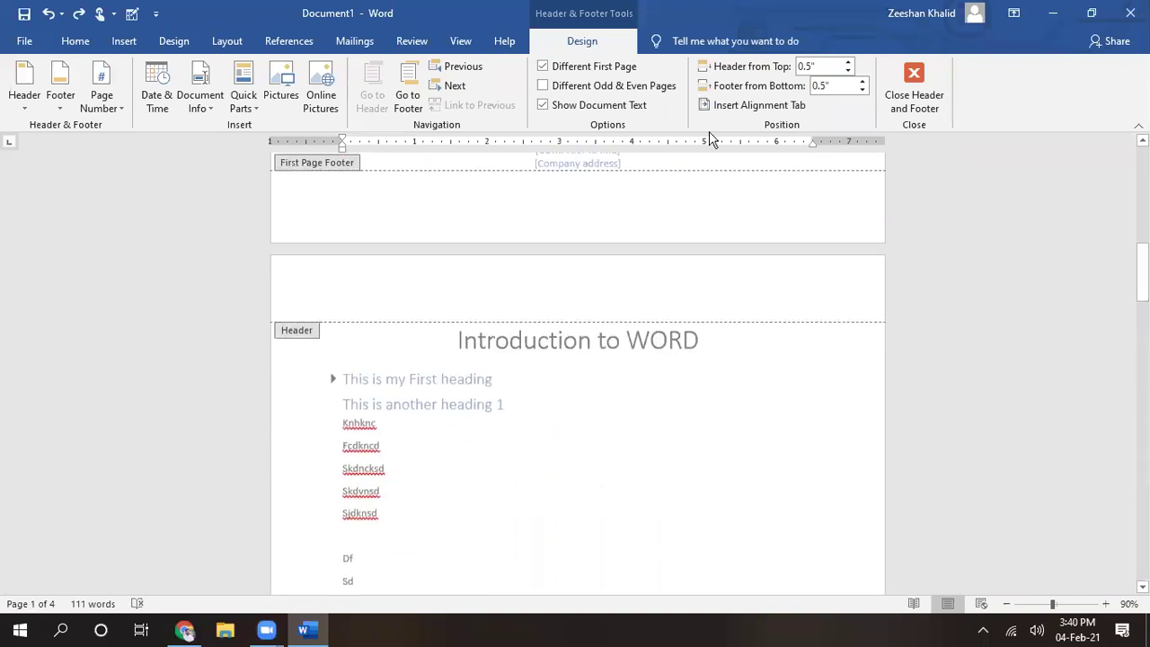
{"action": "left_click", "coordinate": [122, 41]}
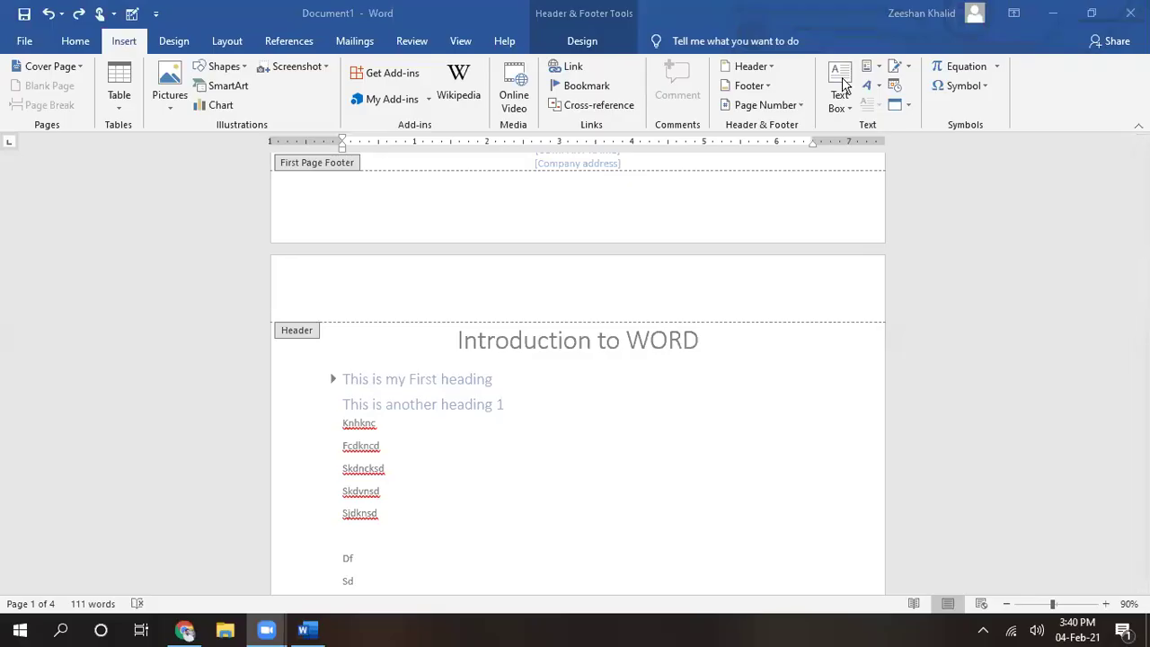
{"action": "left_click", "coordinate": [751, 67]}
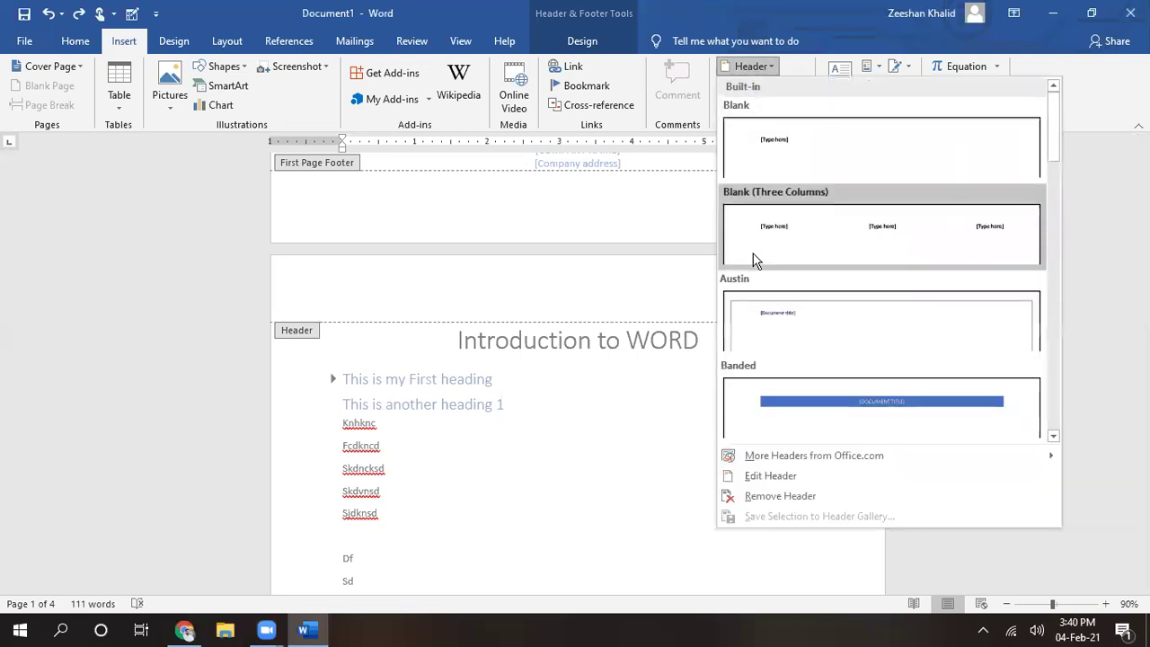
{"action": "left_click", "coordinate": [752, 161]}
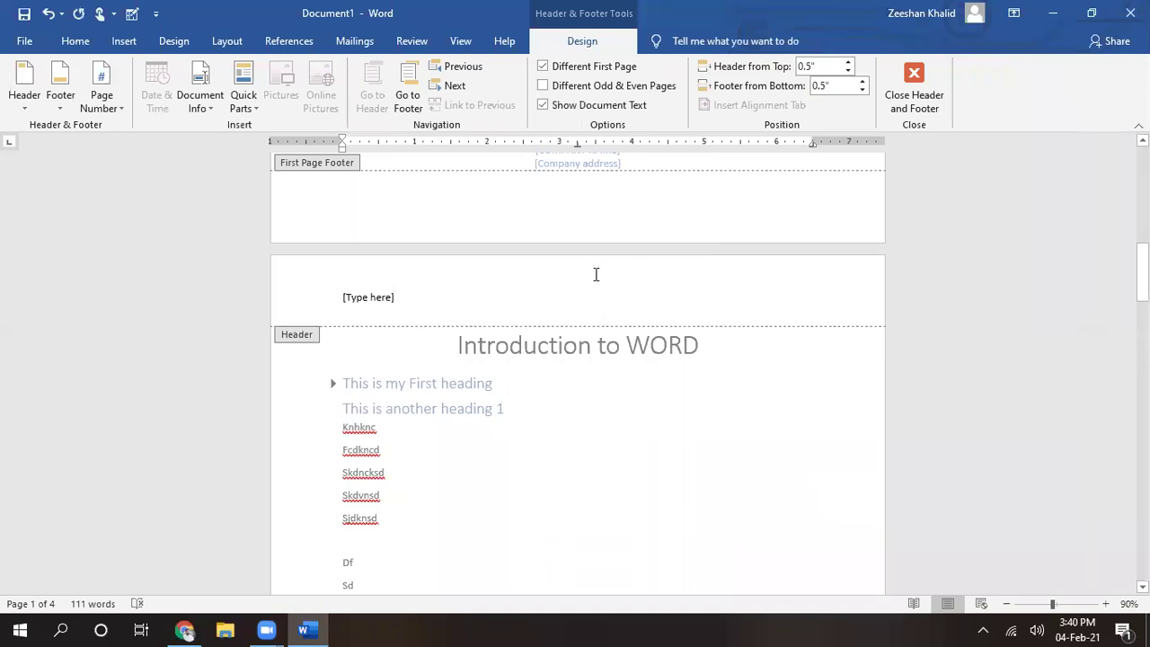
Replace the header placeholder text with 'Chapter 1'
{"action": "left_click", "coordinate": [390, 297]}
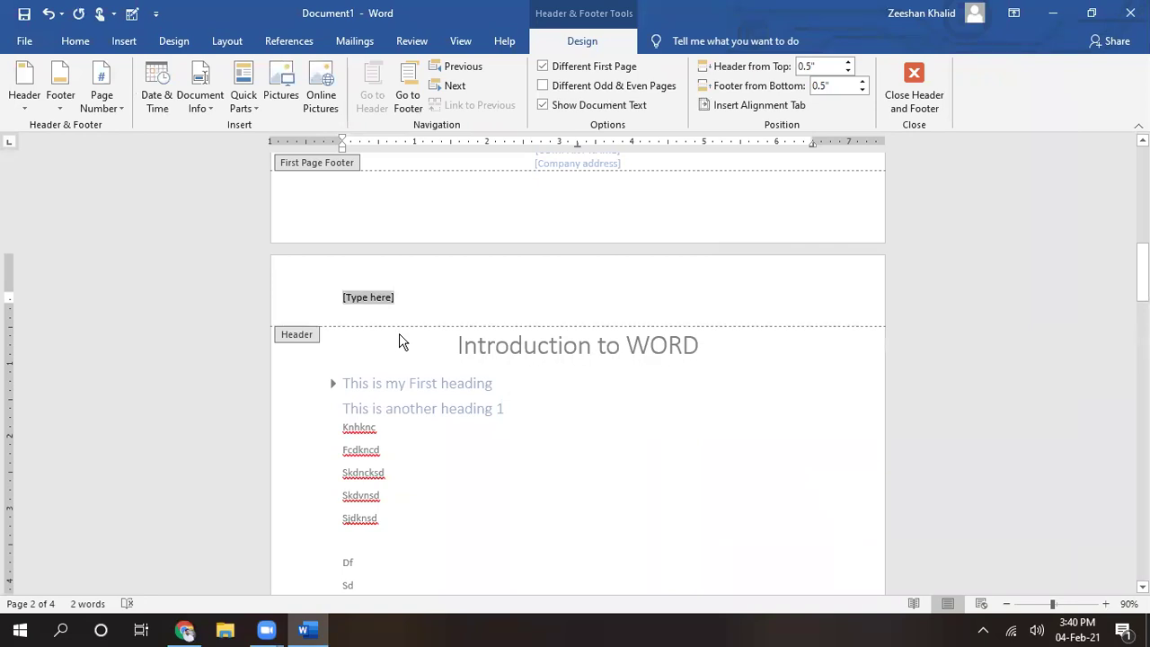
{"action": "type", "text": "c"}
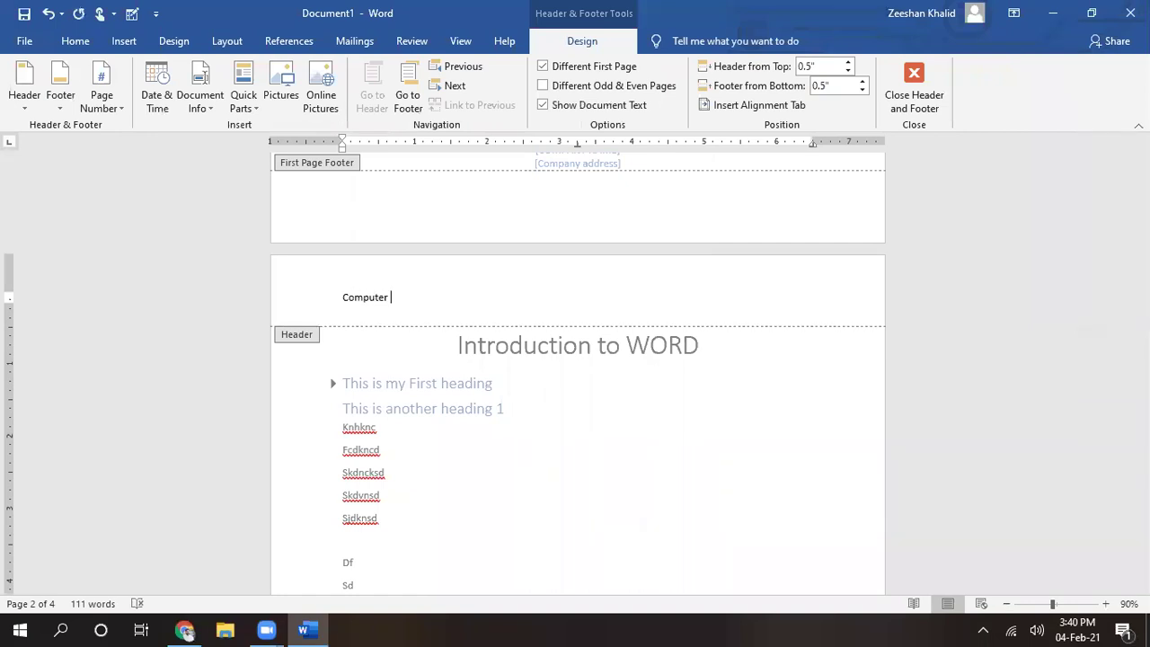
{"action": "type", "text": " Science"}
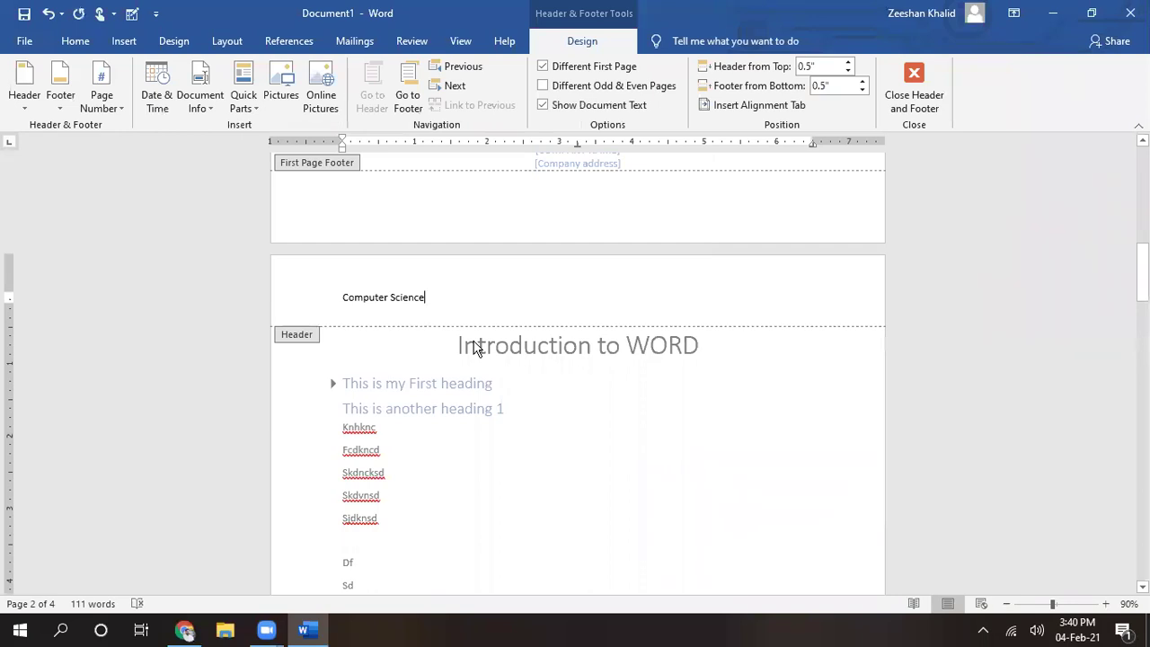
{"action": "key", "text": "BackSpace"}
{"action": "key", "text": "BackSpace"}
{"action": "key", "text": "BackSpace"}
{"action": "key", "text": "BackSpace"}
{"action": "key", "text": "BackSpace"}
{"action": "key", "text": "BackSpace"}
{"action": "key", "text": "BackSpace"}
{"action": "key", "text": "BackSpace"}
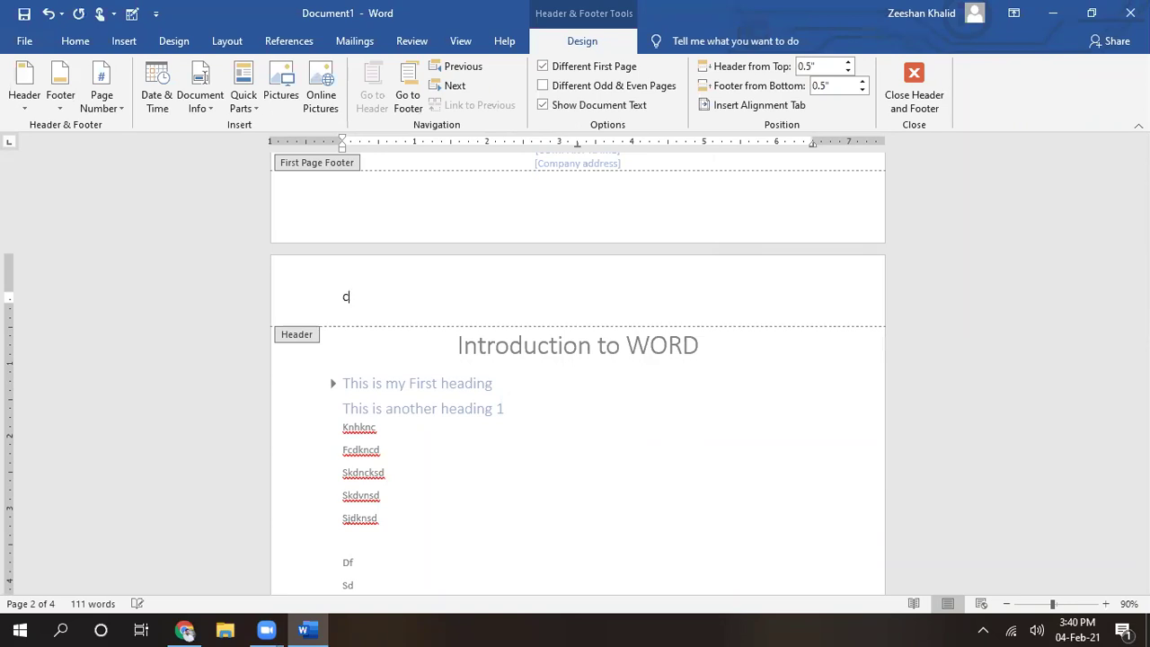
{"action": "type", "text": "H"}
{"action": "type", "text": "apter"}
{"action": "type", "text": " 1"}
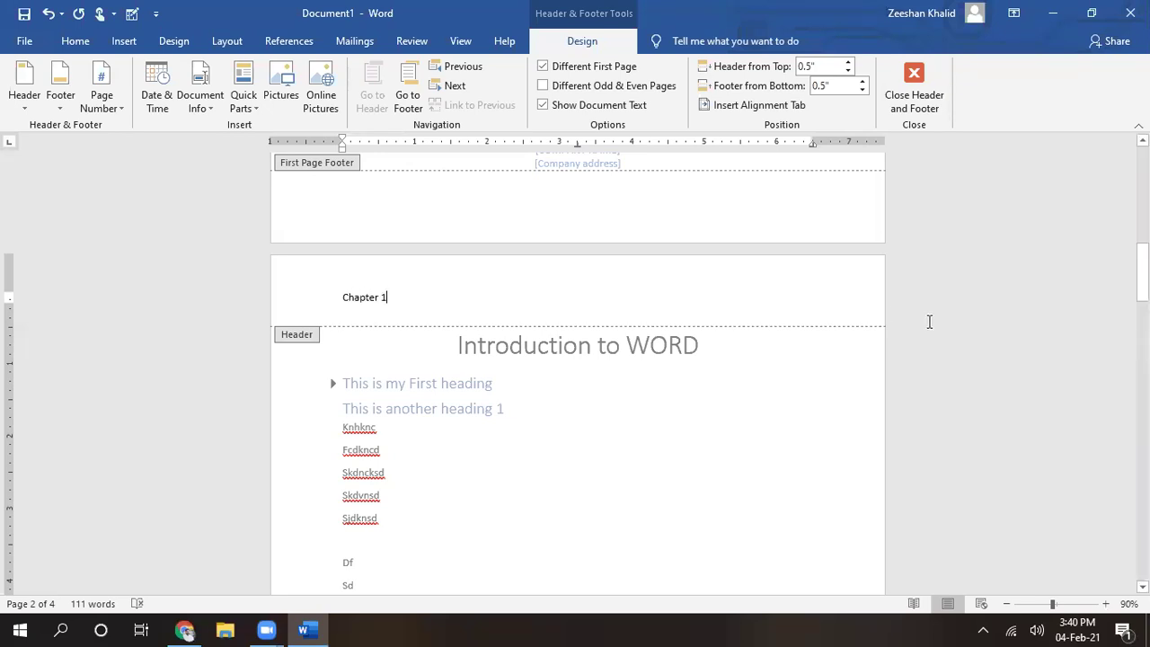
{"action": "left_click_drag", "start_coordinate": [1142, 272], "coordinate": [1142, 468]}
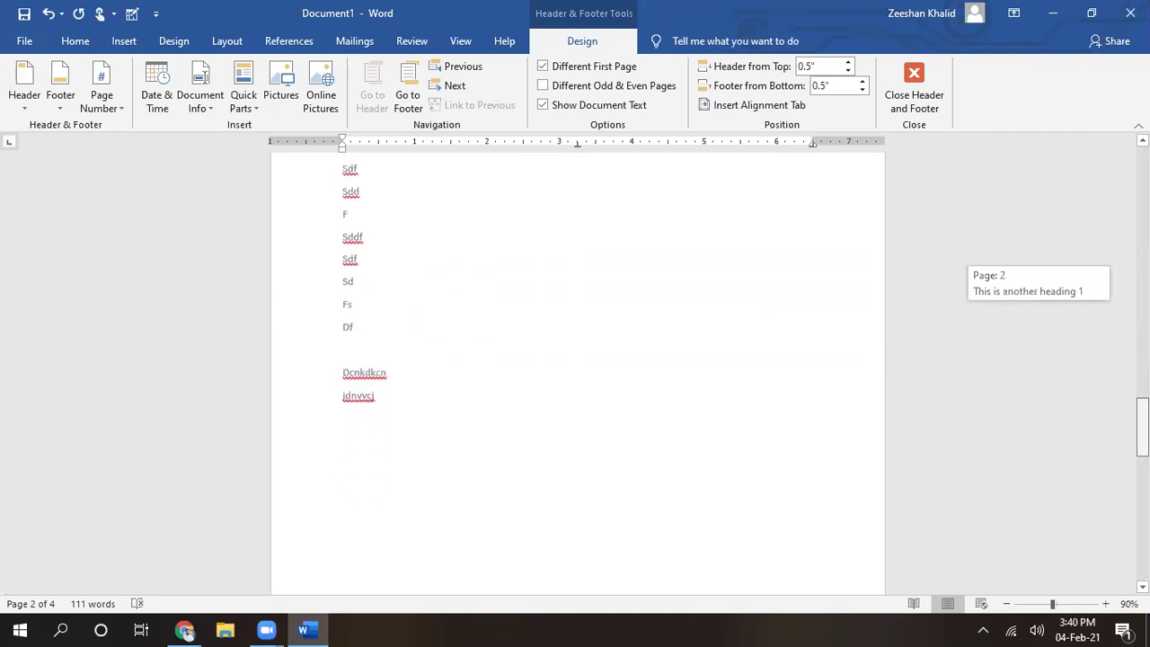
Insert a Plain Number 1 page number at the bottom left of the footer
{"action": "mouse_move", "coordinate": [1142, 468]}
{"action": "left_mouse_down"}
{"action": "mouse_move", "coordinate": [1142, 292]}
{"action": "mouse_move", "coordinate": [1121, 261]}
{"action": "left_mouse_up"}
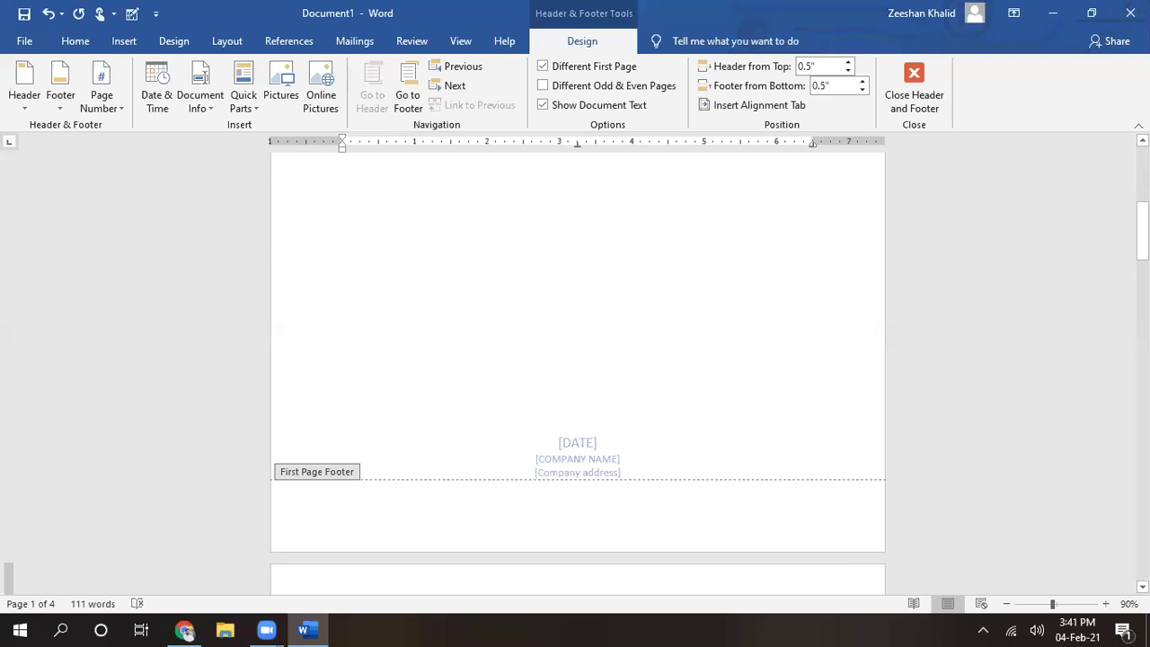
{"action": "left_click_drag", "start_coordinate": [1142, 232], "coordinate": [1142, 340]}
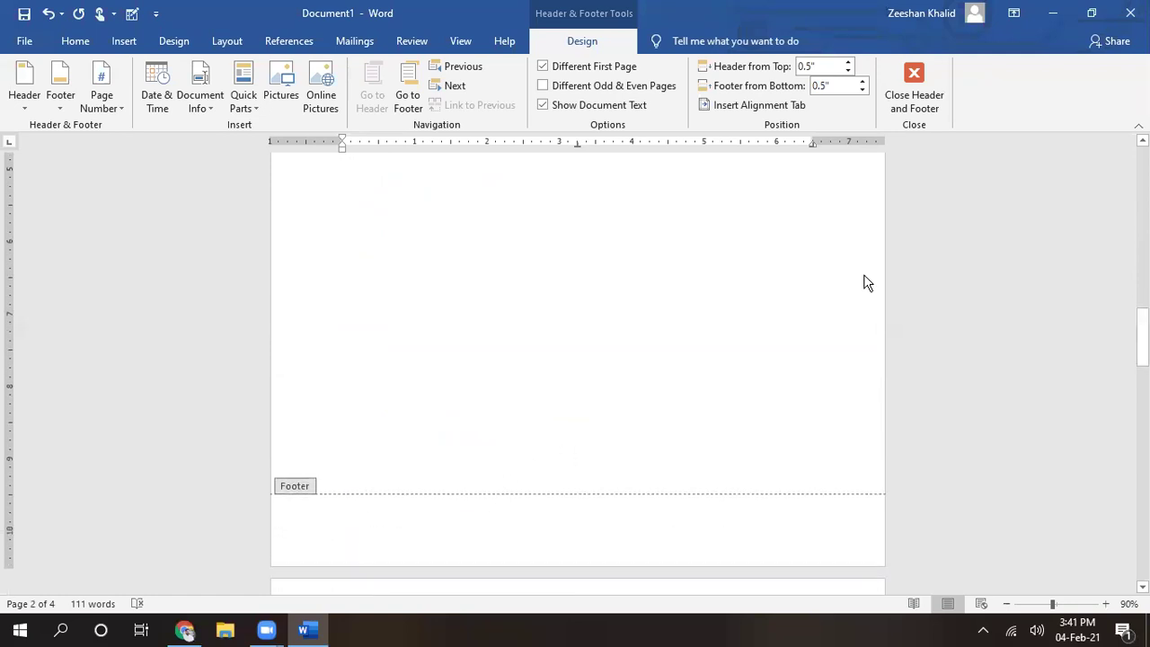
{"action": "left_click", "coordinate": [125, 45]}
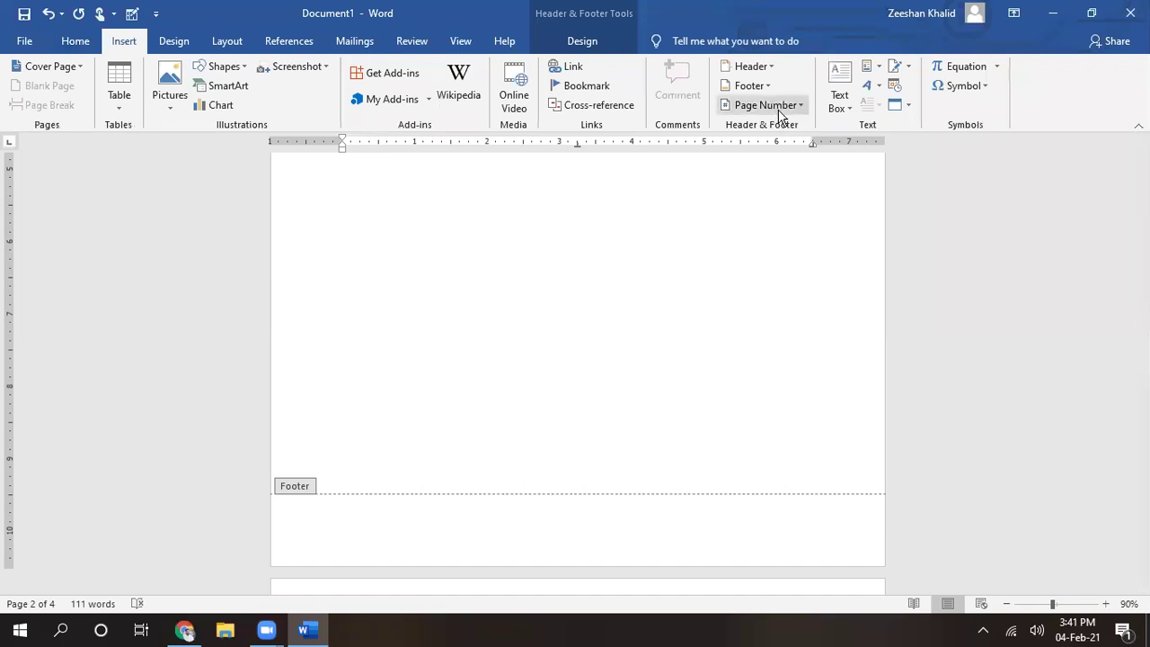
{"action": "left_click", "coordinate": [746, 86]}
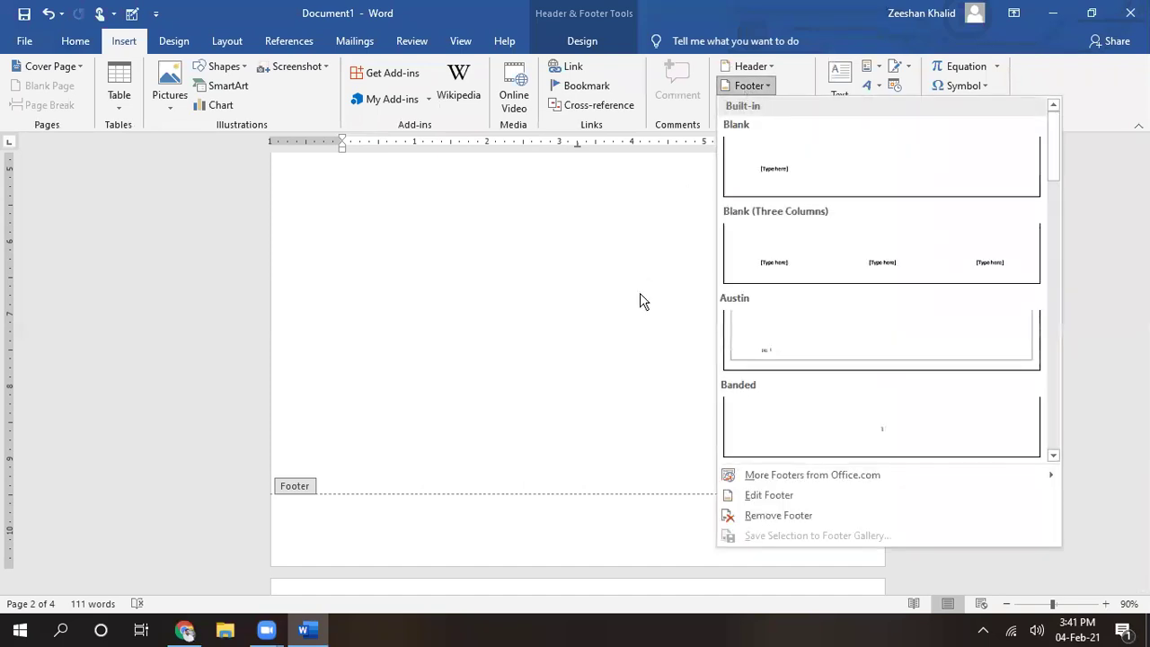
{"action": "left_click", "coordinate": [654, 277]}
{"action": "left_click", "coordinate": [764, 108]}
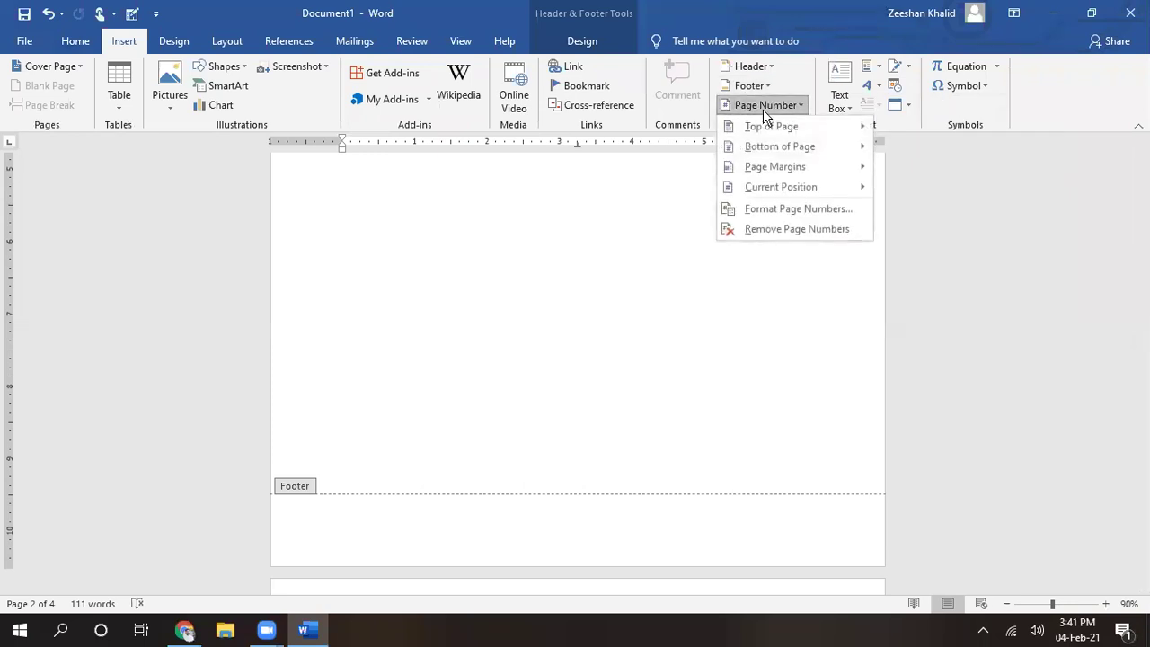
{"action": "mouse_move", "coordinate": [763, 118]}
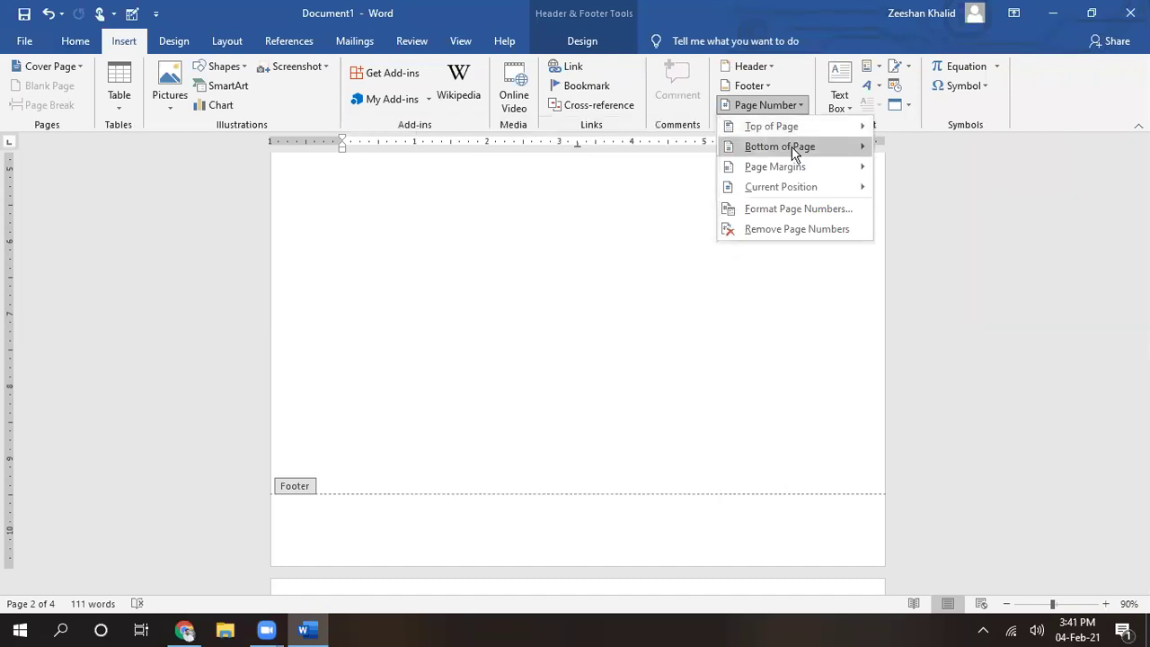
{"action": "mouse_move", "coordinate": [791, 147]}
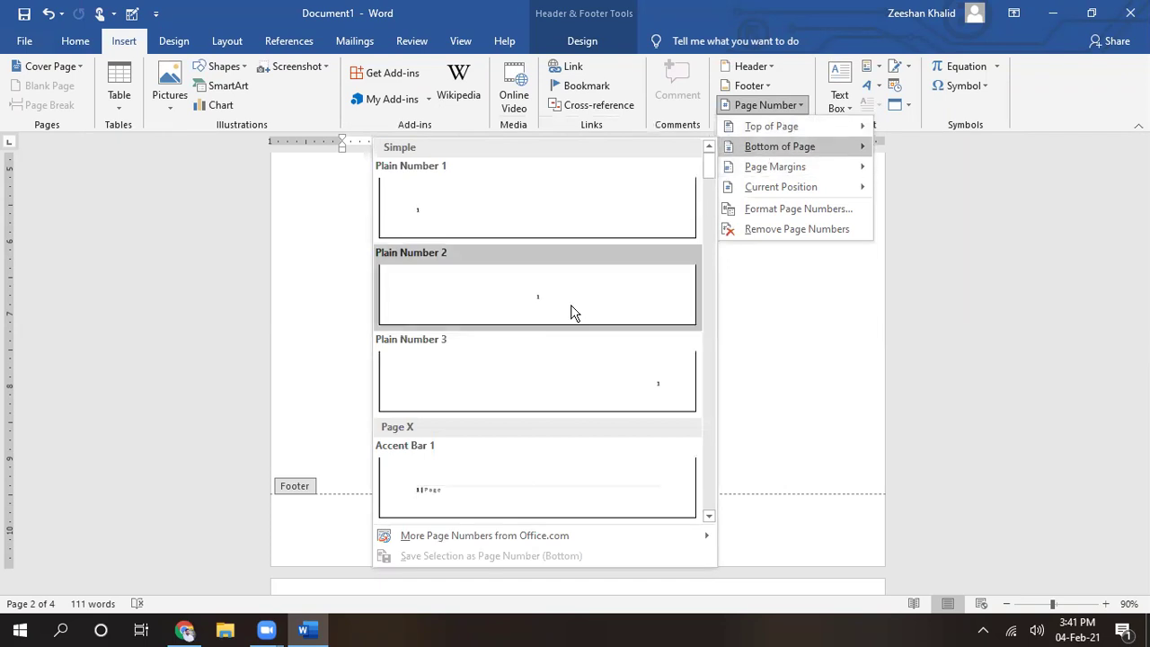
{"action": "key", "text": "Down"}
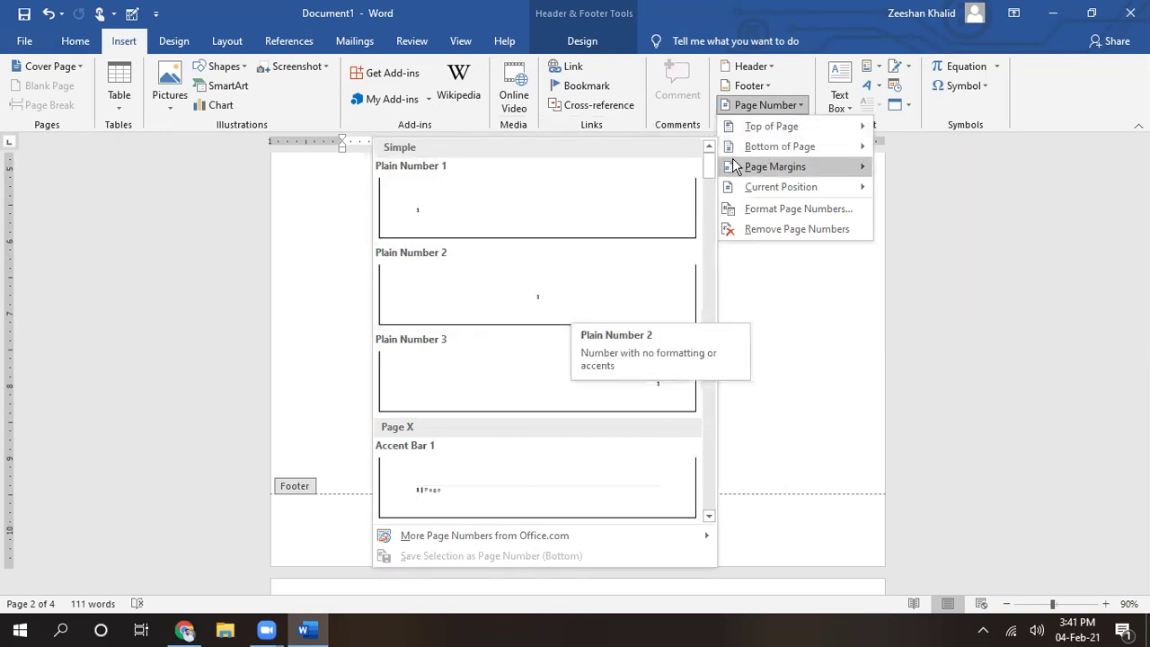
{"action": "mouse_move", "coordinate": [750, 149]}
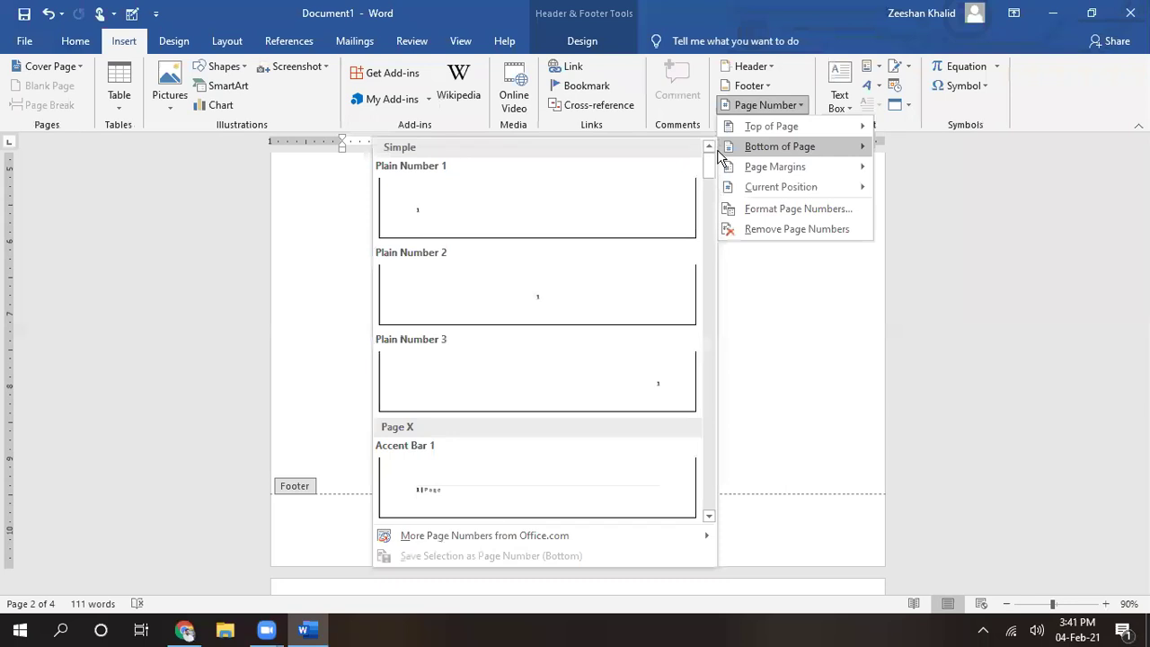
{"action": "left_click", "coordinate": [581, 196]}
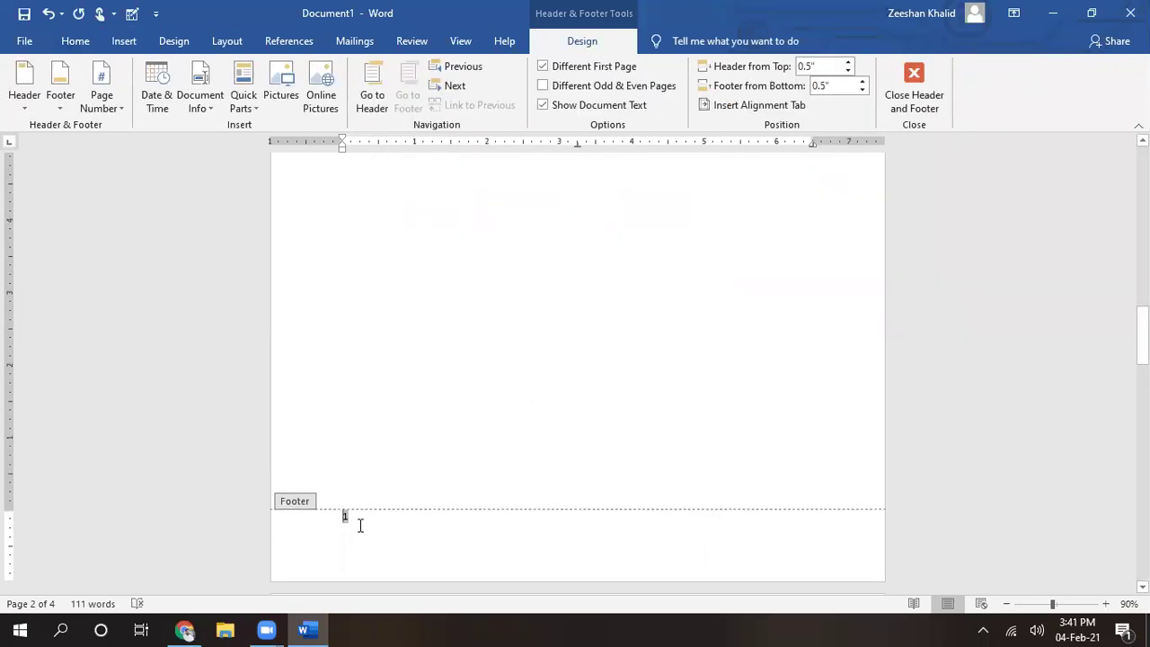
{"action": "left_click_drag", "start_coordinate": [1142, 337], "coordinate": [1142, 475]}
{"action": "double_click", "coordinate": [347, 282]}
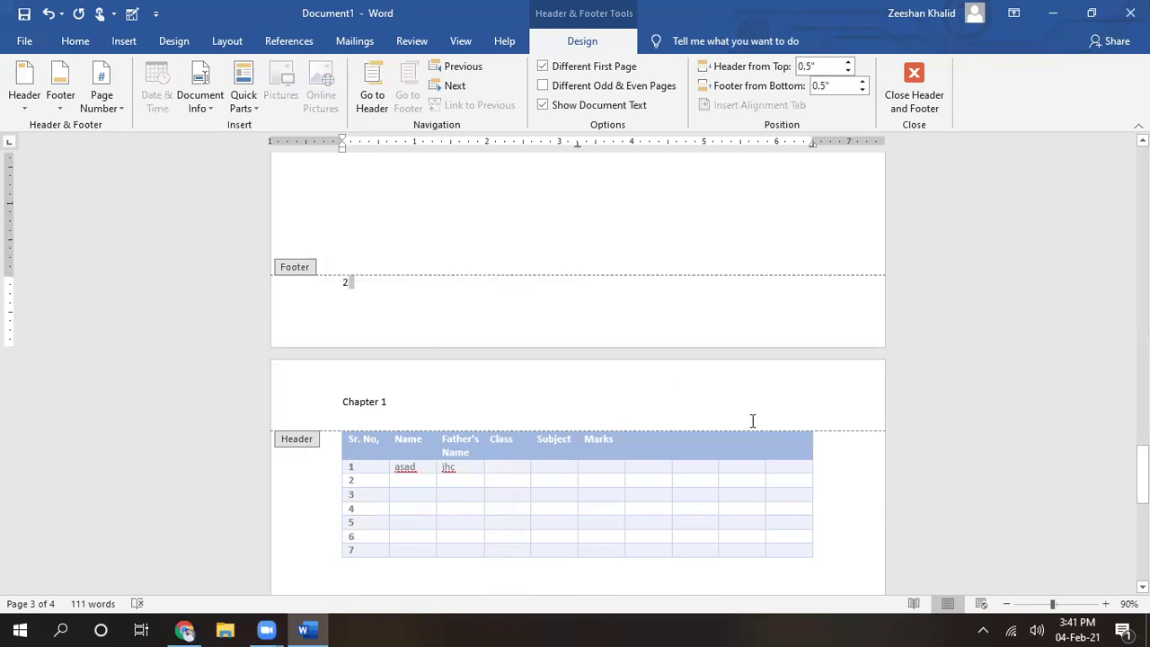
{"action": "left_click_drag", "start_coordinate": [1143, 474], "coordinate": [1142, 550]}
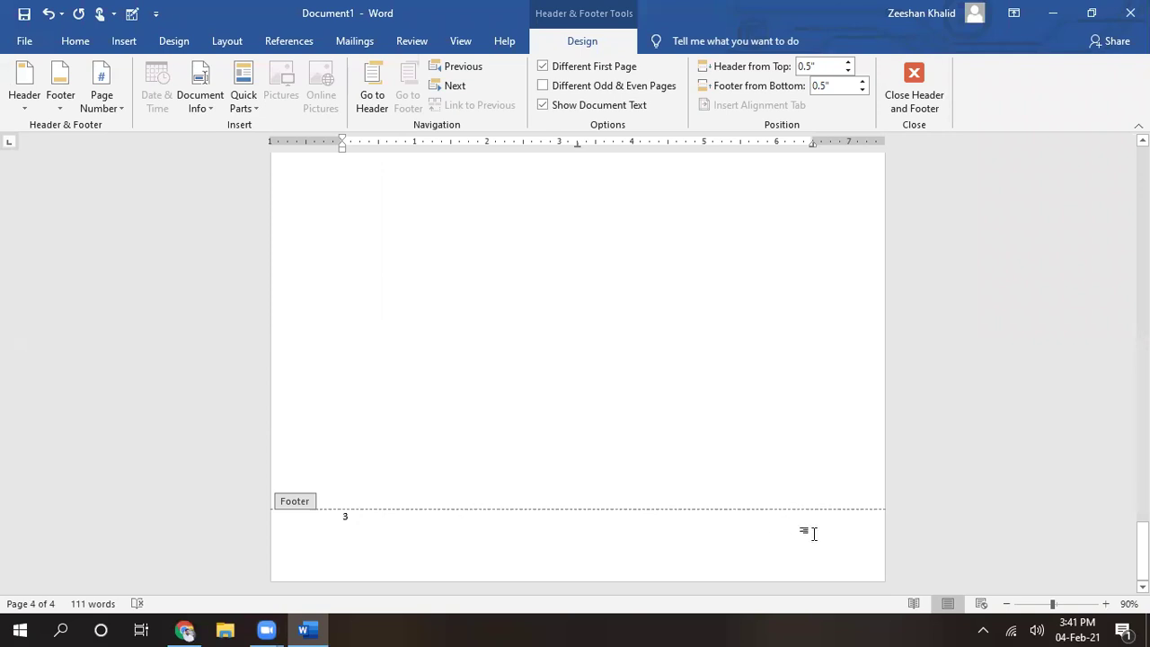
{"action": "left_click_drag", "start_coordinate": [1143, 539], "coordinate": [1142, 265]}
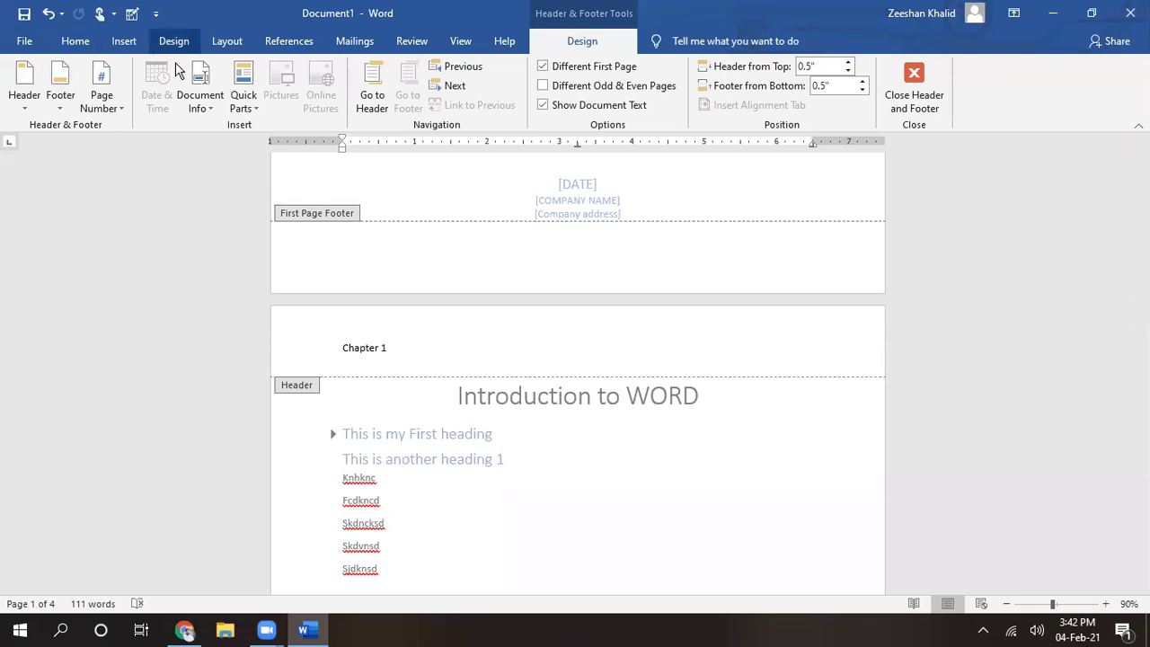
Insert the Blank footer design and select its [Type here] placeholder on page 2
{"action": "left_click", "coordinate": [124, 42]}
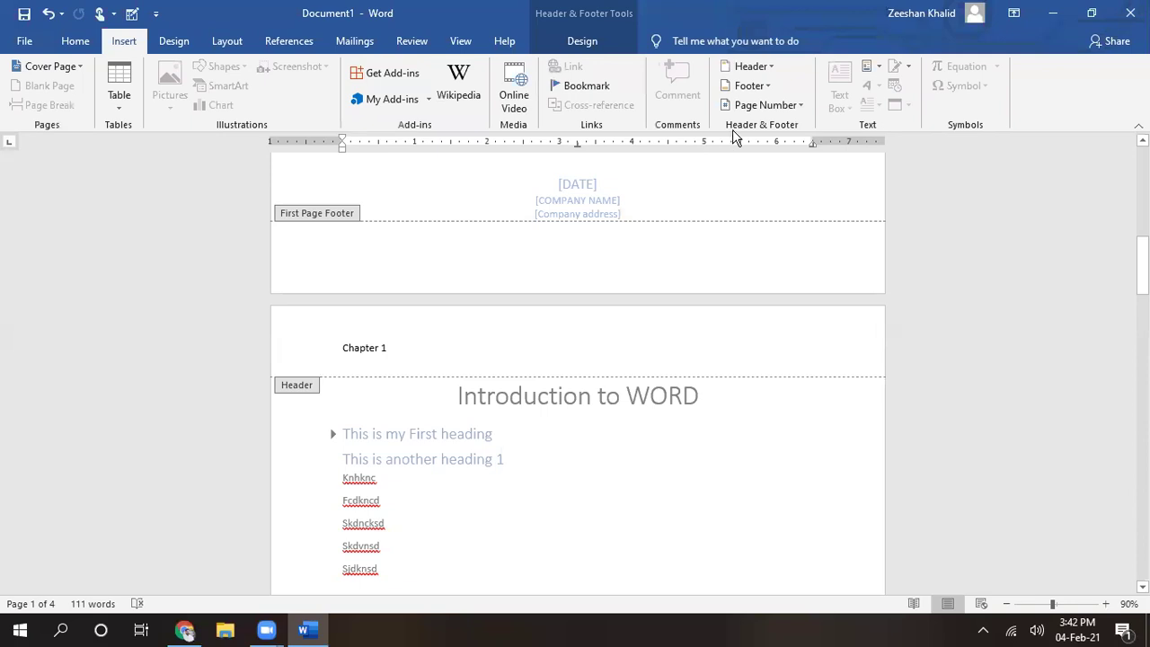
{"action": "left_click", "coordinate": [762, 85]}
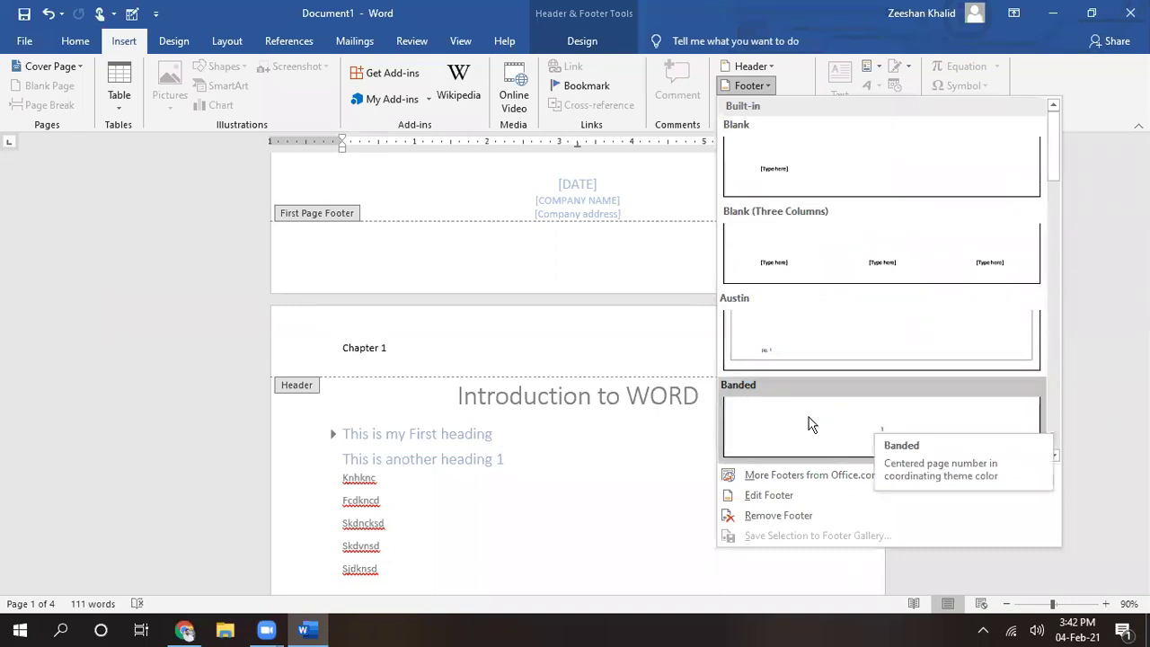
{"action": "left_click", "coordinate": [867, 177]}
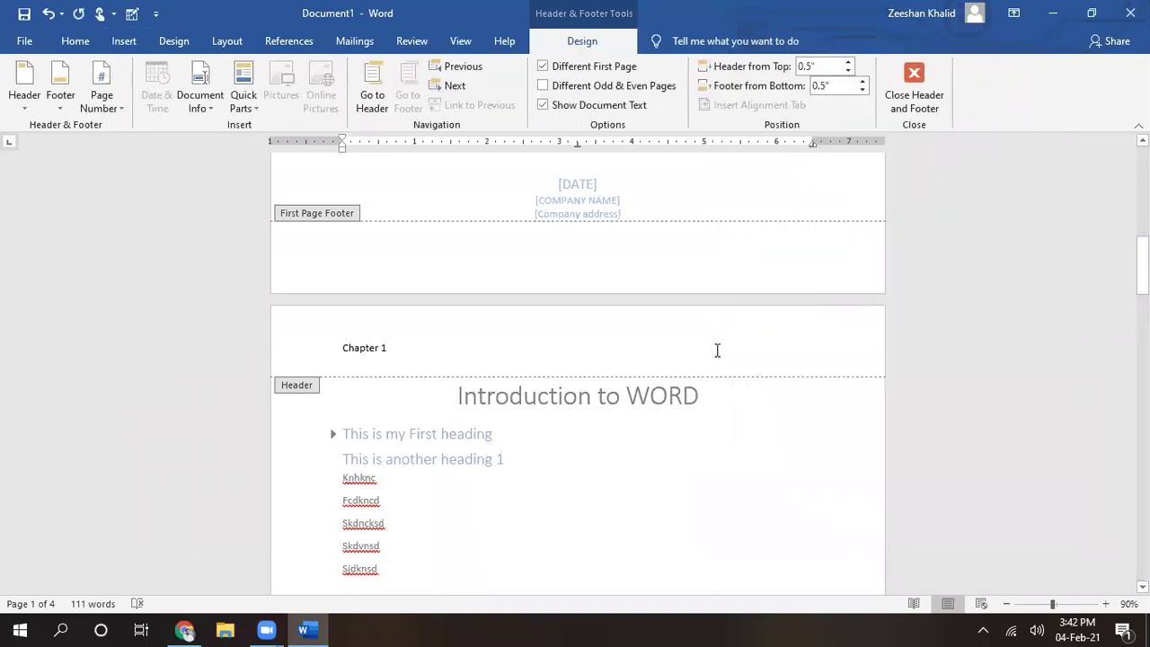
{"action": "left_click_drag", "start_coordinate": [1141, 265], "coordinate": [1141, 360]}
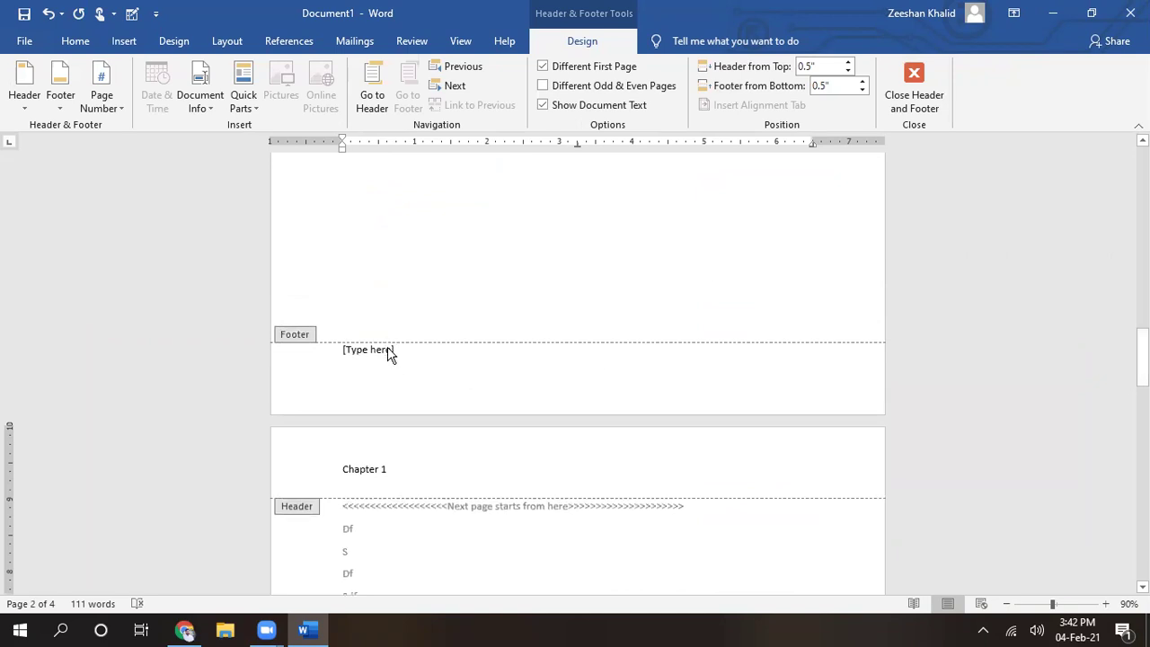
{"action": "left_click", "coordinate": [389, 350]}
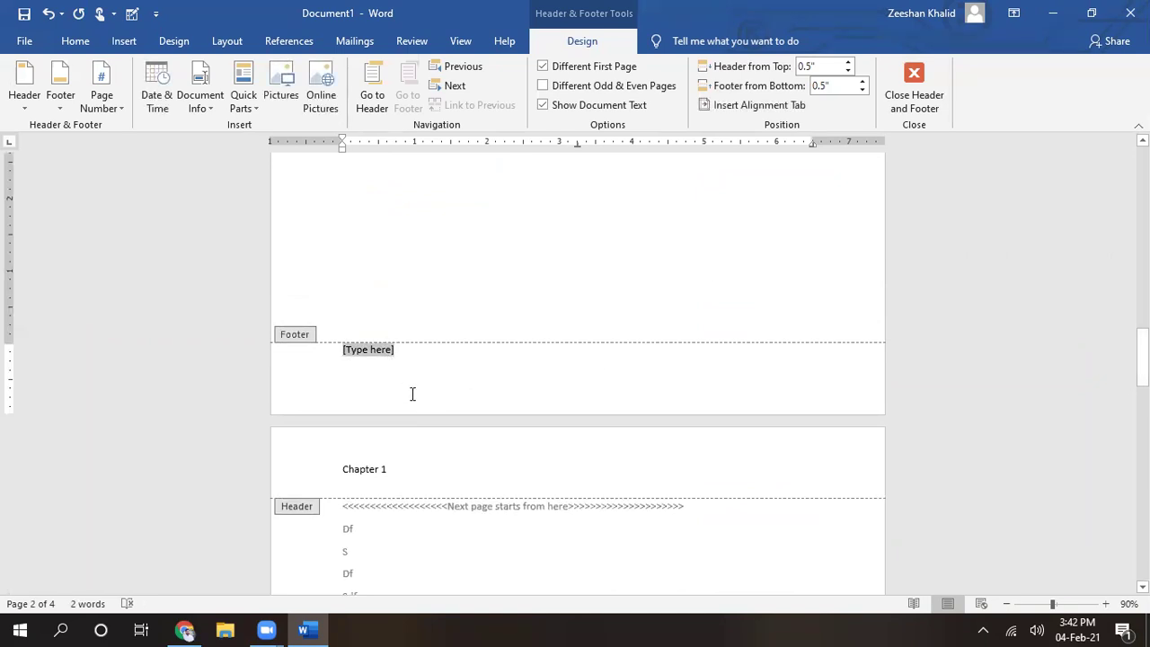